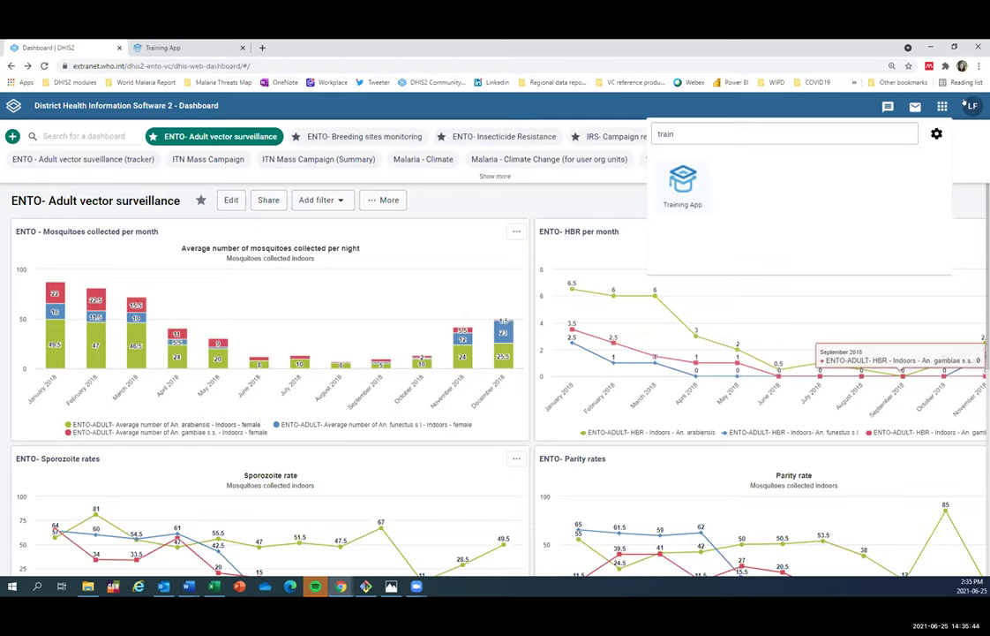
# - Launch the Training App and open the Malaria monthly data tutorial under Entering data
pyautogui.press('Escape')
pyautogui.click(942, 106)
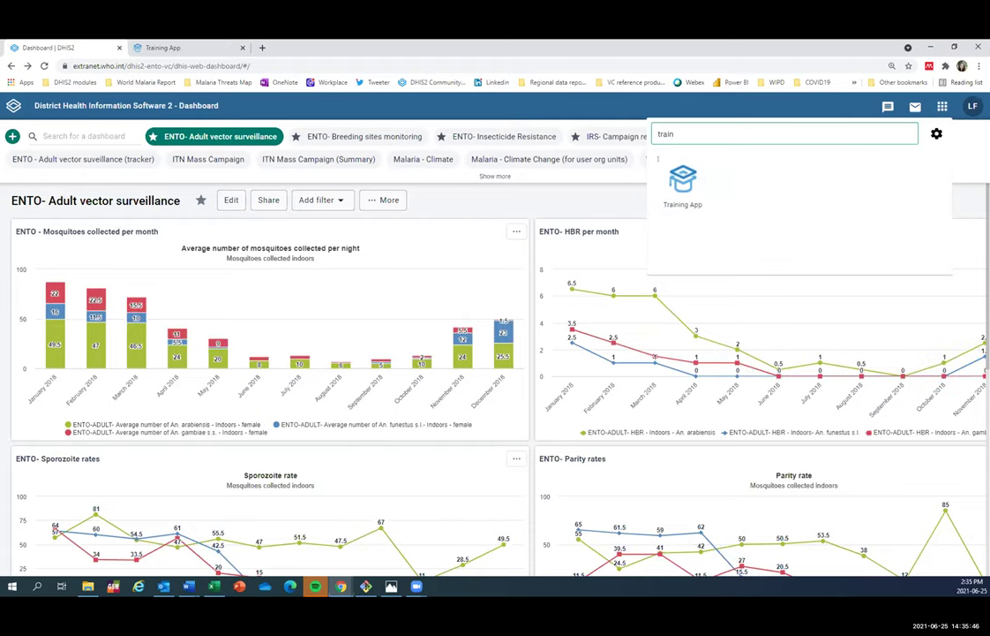
pyautogui.click(682, 182)
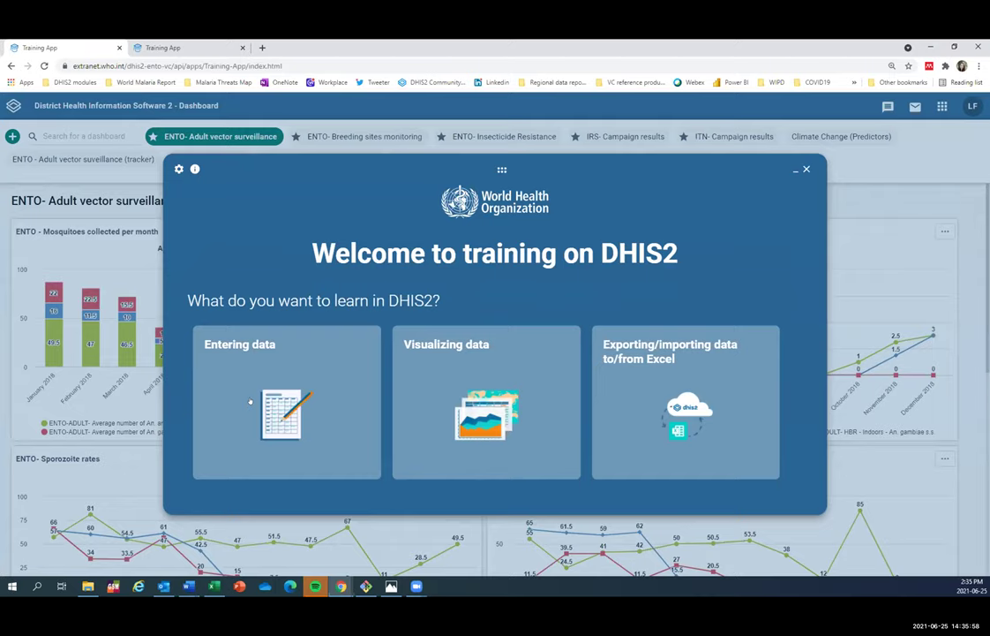
pyautogui.click(244, 357)
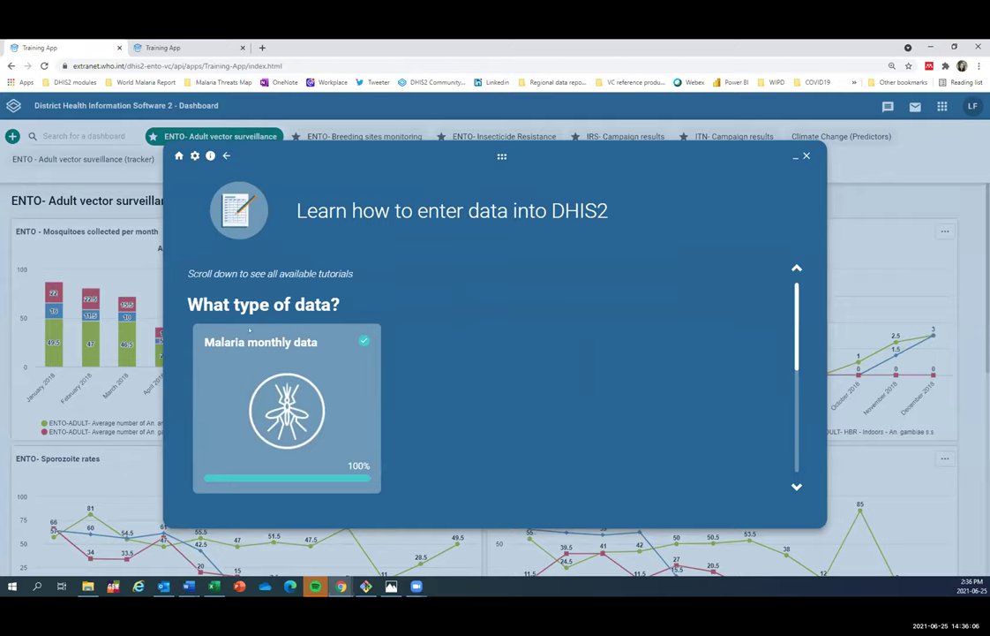
pyautogui.click(269, 383)
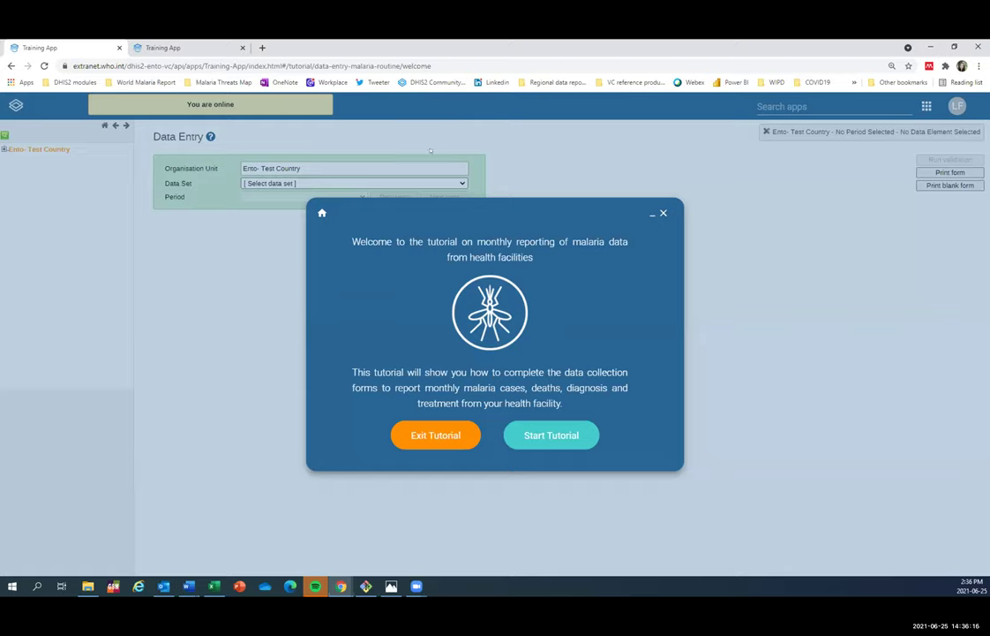
# - Start the Malaria monthly data tutorial and expand Ento- Test Country in the org unit tree
pyautogui.click(547, 438)
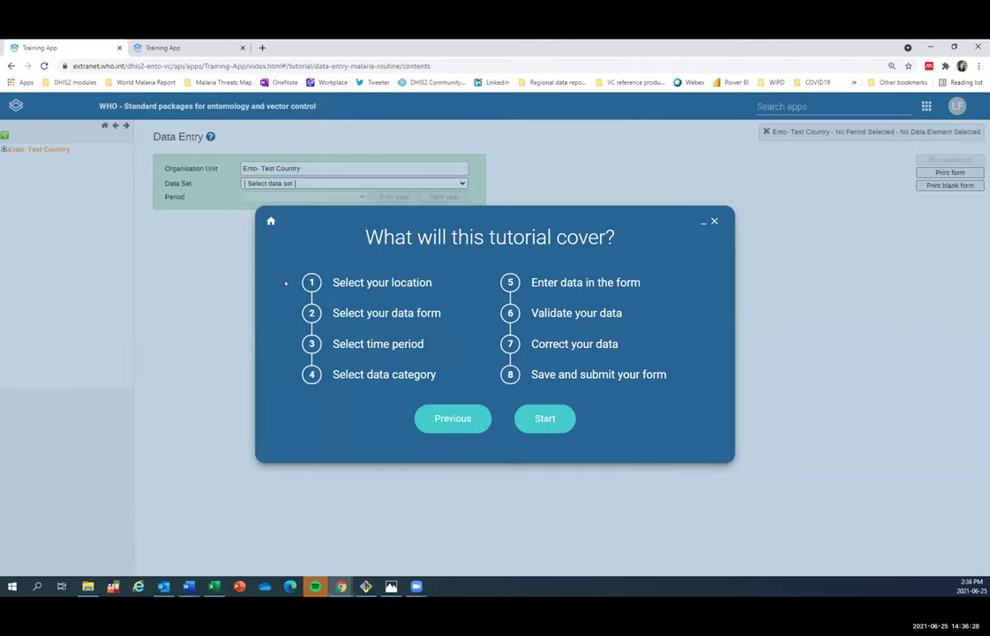
pyautogui.click(544, 418)
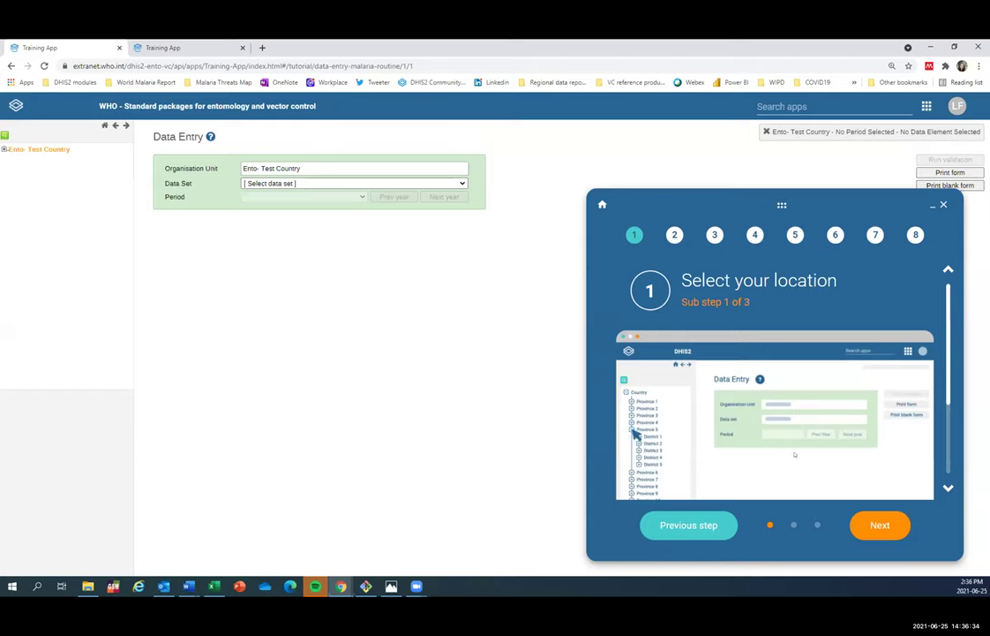
pyautogui.scroll(-3, 776, 428)
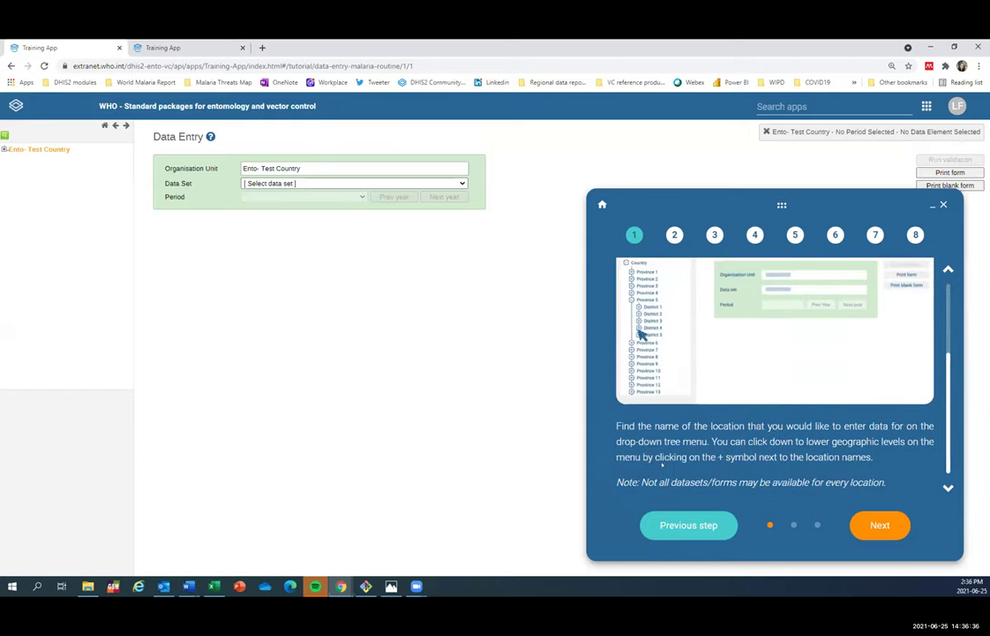
pyautogui.scroll(2, 715, 454)
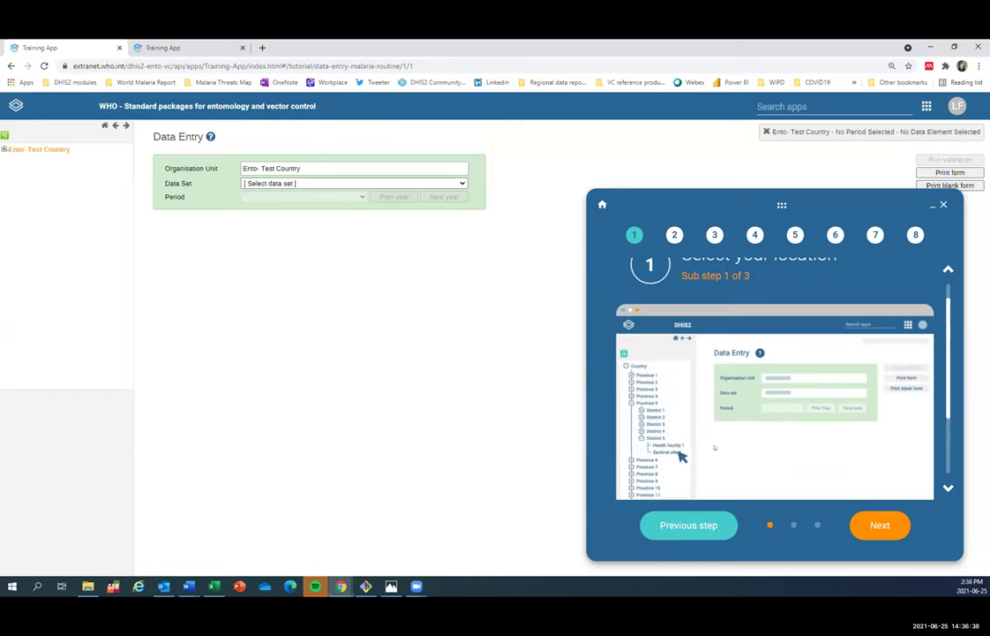
pyautogui.click(27, 151)
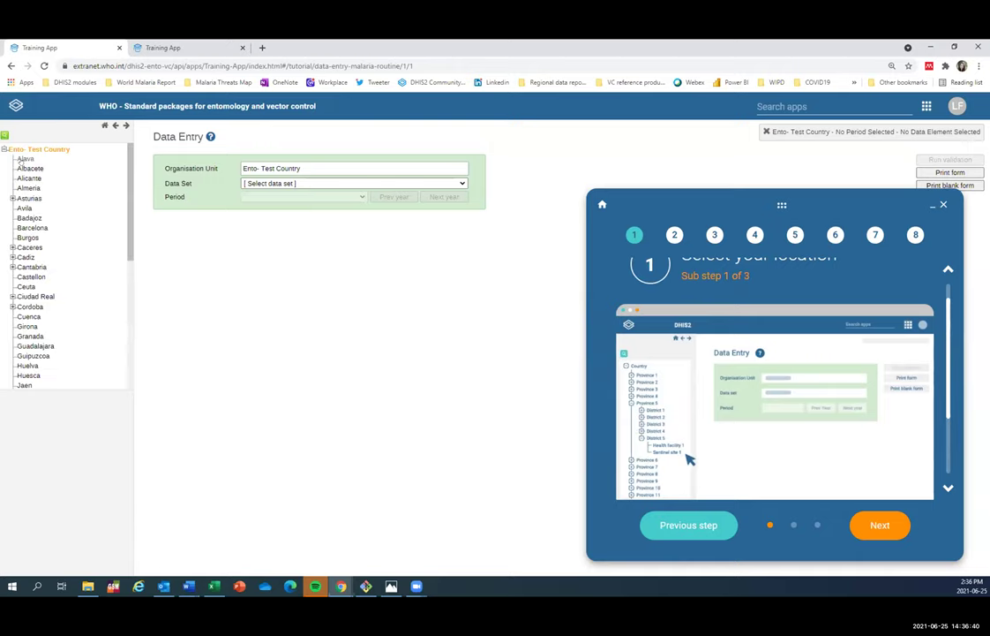
# - Select the Malaria burden reduction data set and the December 2021 period, advancing to step 3
pyautogui.click(322, 184)
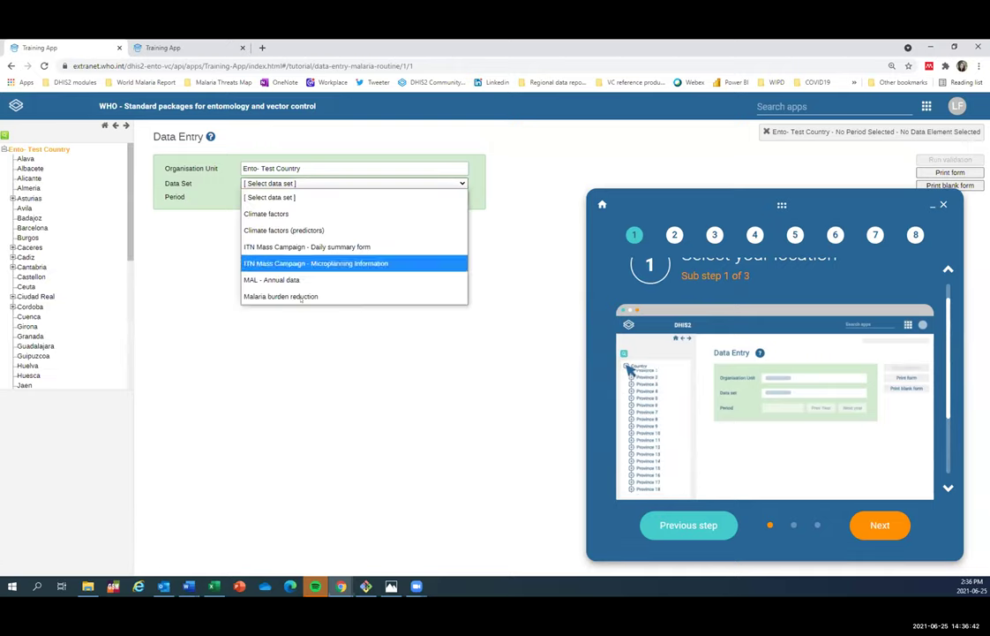
pyautogui.click(281, 294)
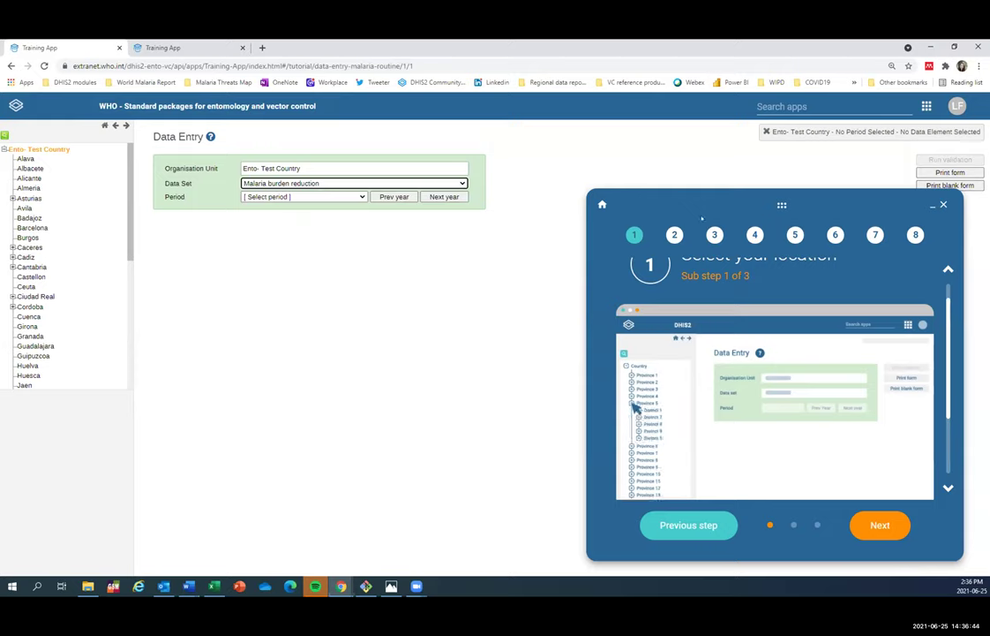
pyautogui.click(881, 526)
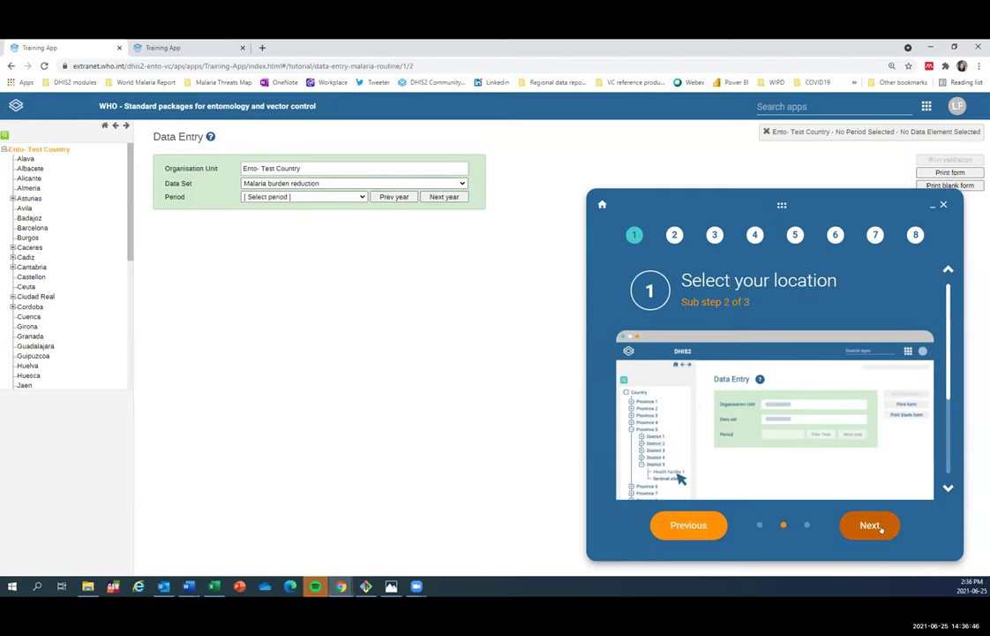
pyautogui.click(880, 526)
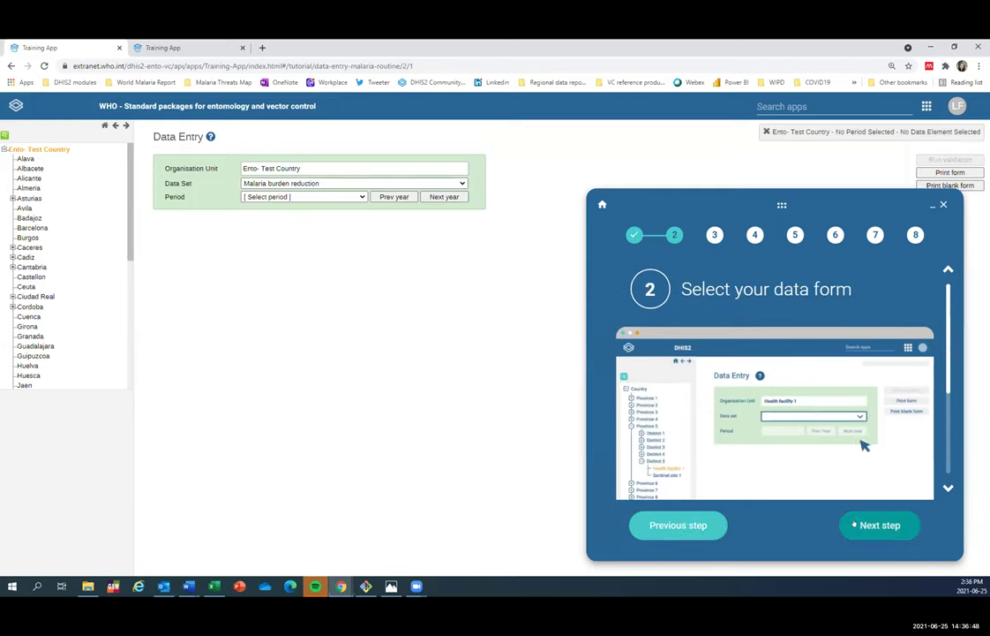
pyautogui.click(301, 196)
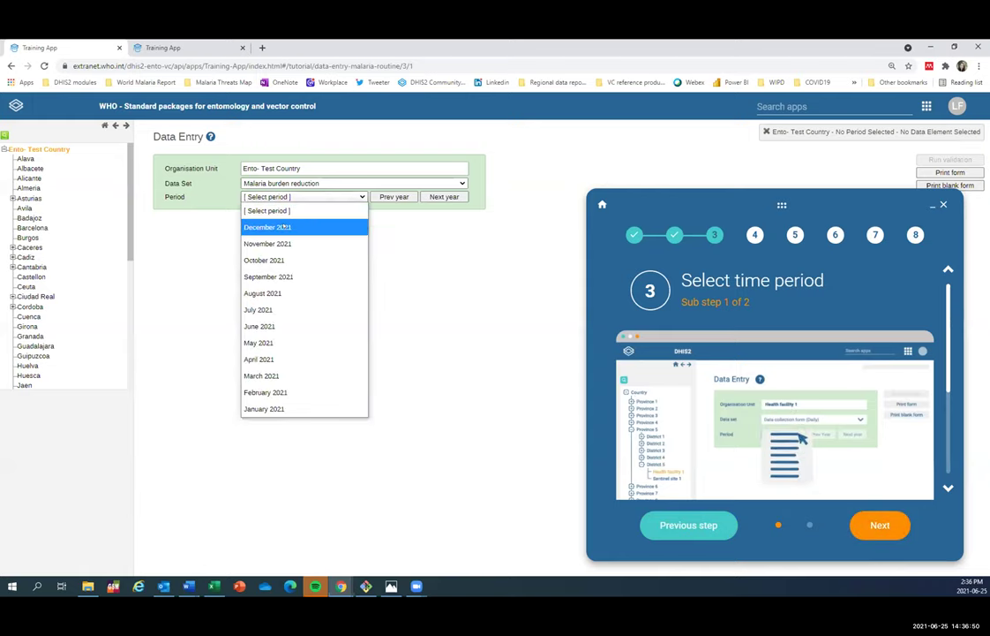
pyautogui.click(269, 223)
pyautogui.click(869, 525)
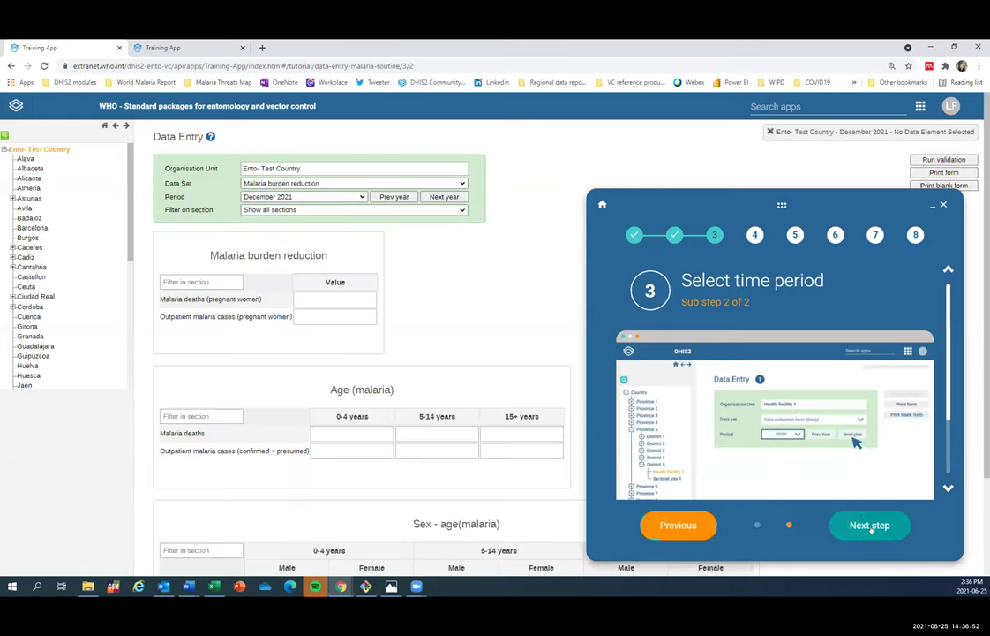
# - Advance through tutorial steps 4 to 8 and finish at the Well done! dialog
pyautogui.click(874, 524)
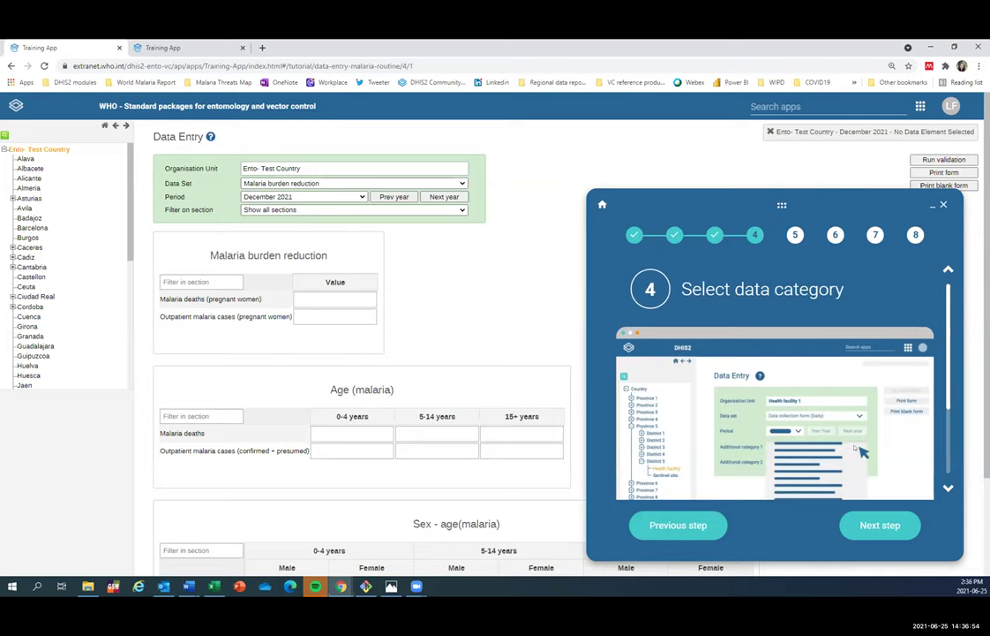
pyautogui.click(870, 524)
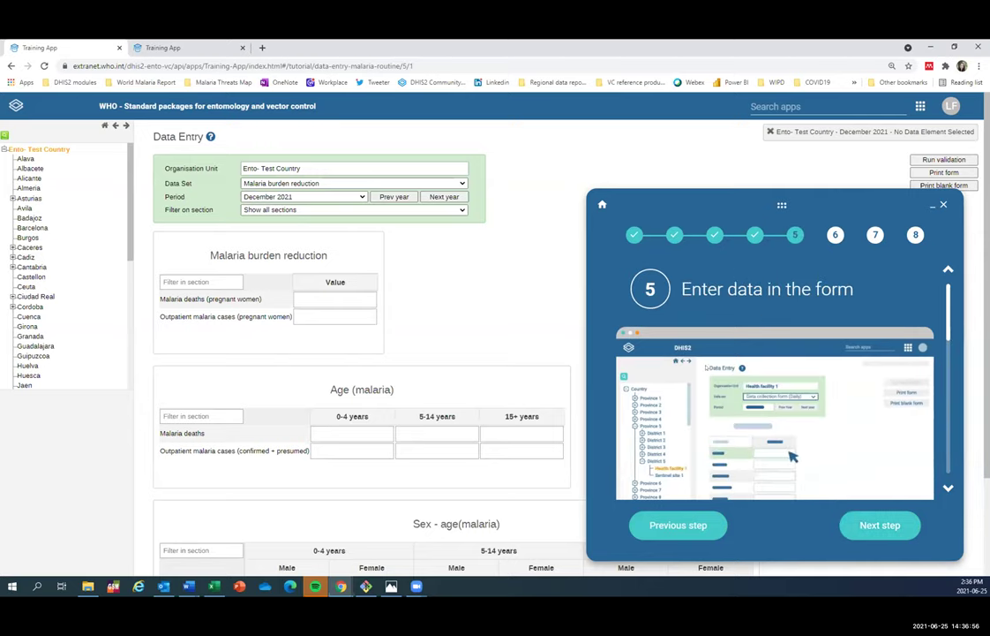
pyautogui.scroll(-1, 352, 210)
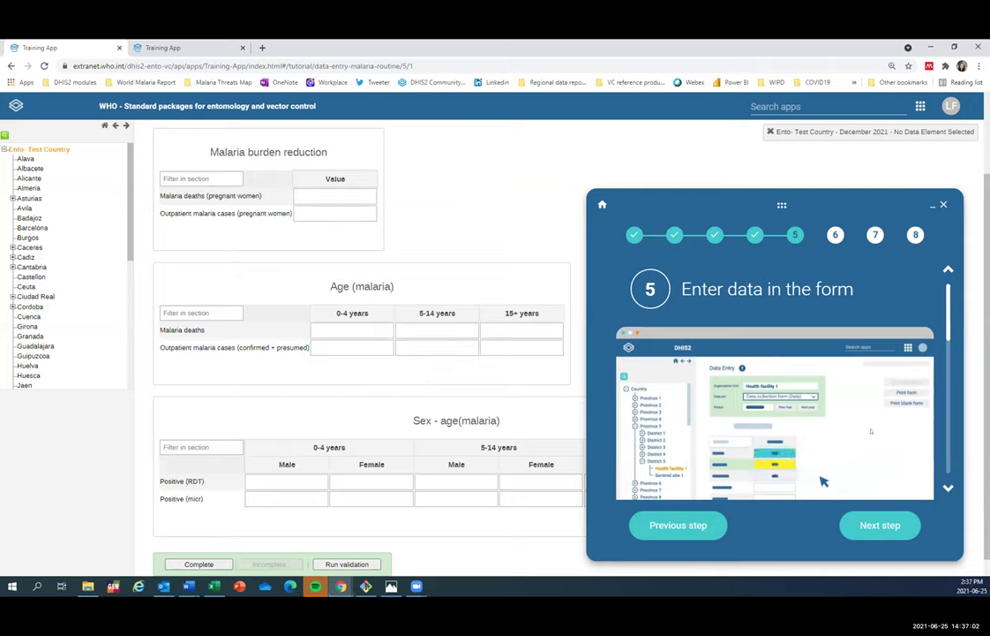
pyautogui.click(865, 516)
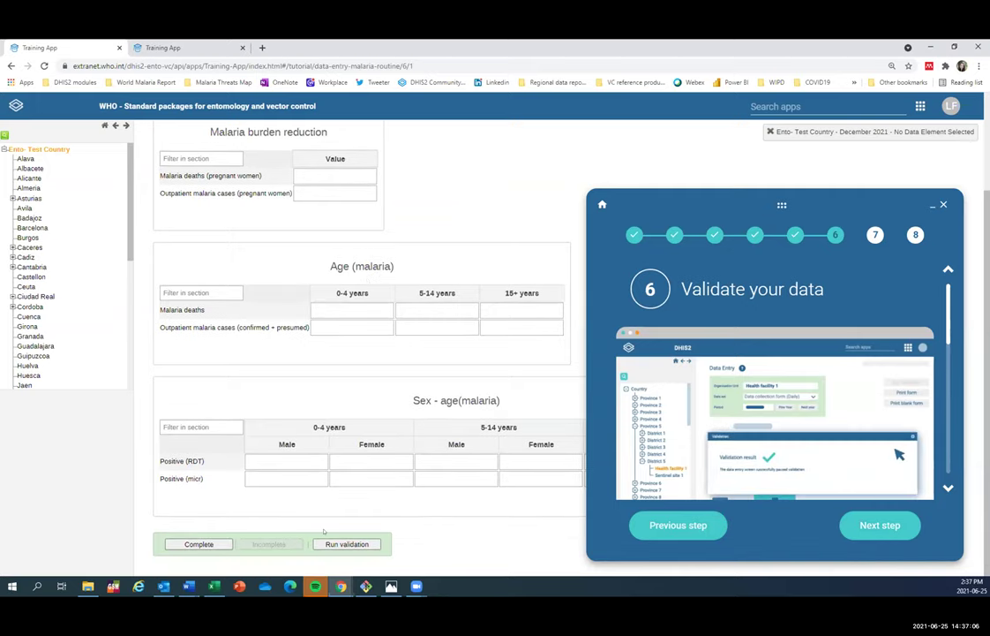
pyautogui.click(880, 524)
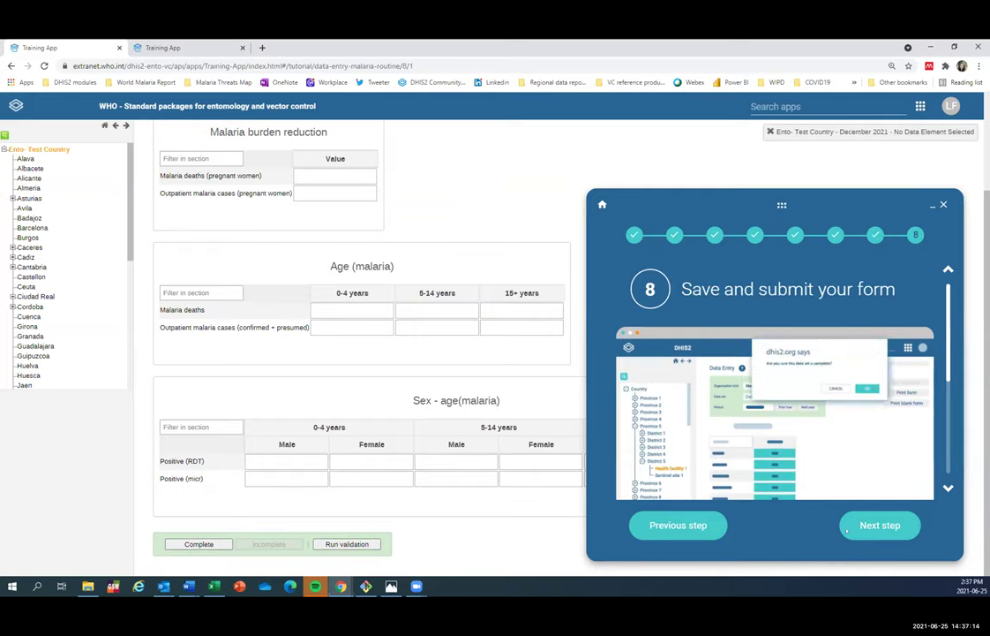
pyautogui.scroll(1, 439, 281)
pyautogui.scroll(3, 438, 281)
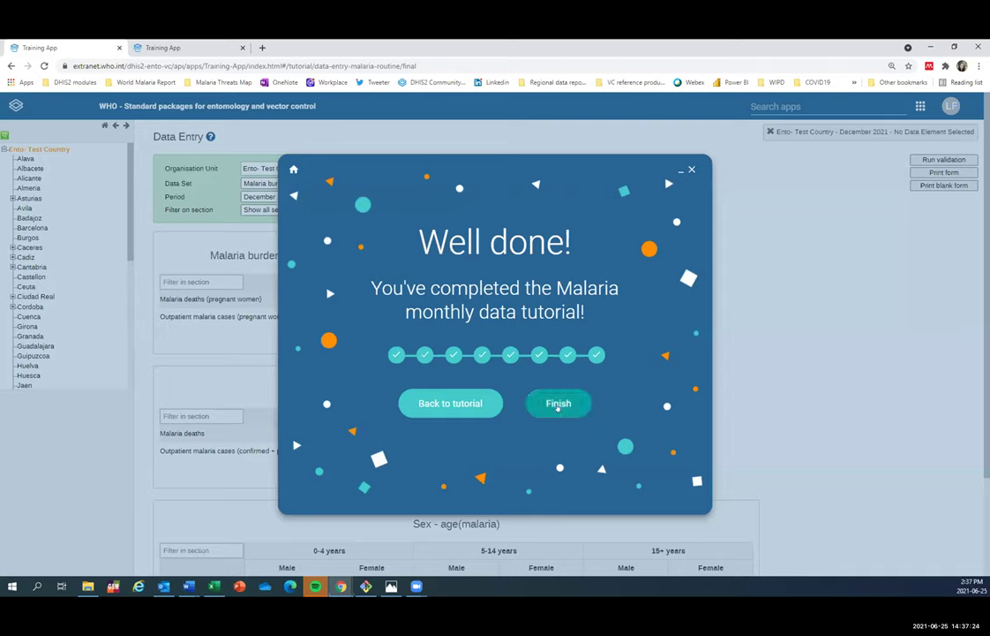
pyautogui.click(558, 404)
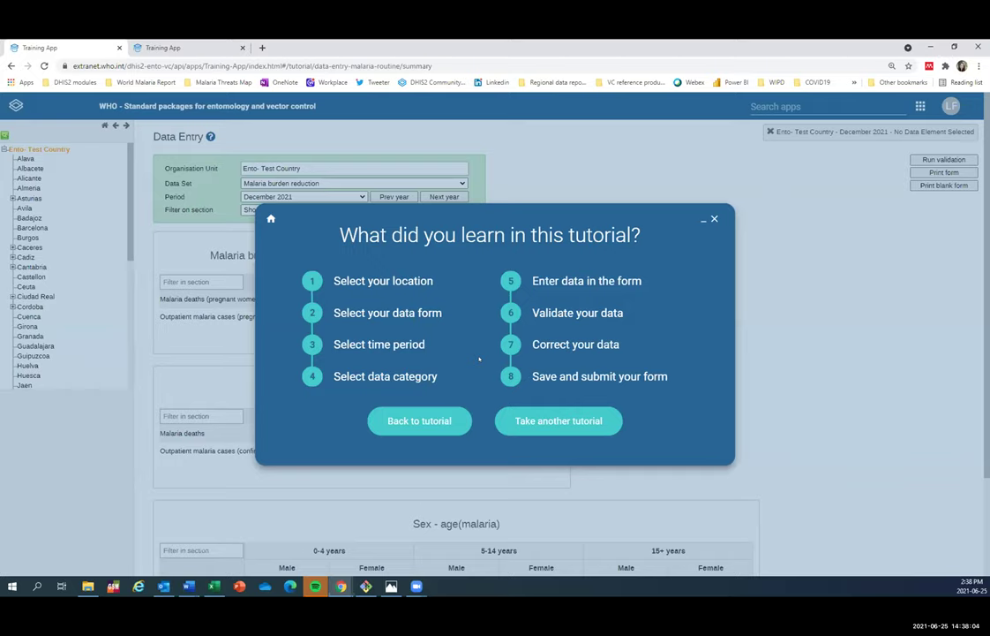
# - Leave the finished tutorial for the Training App home screen
pyautogui.click(271, 219)
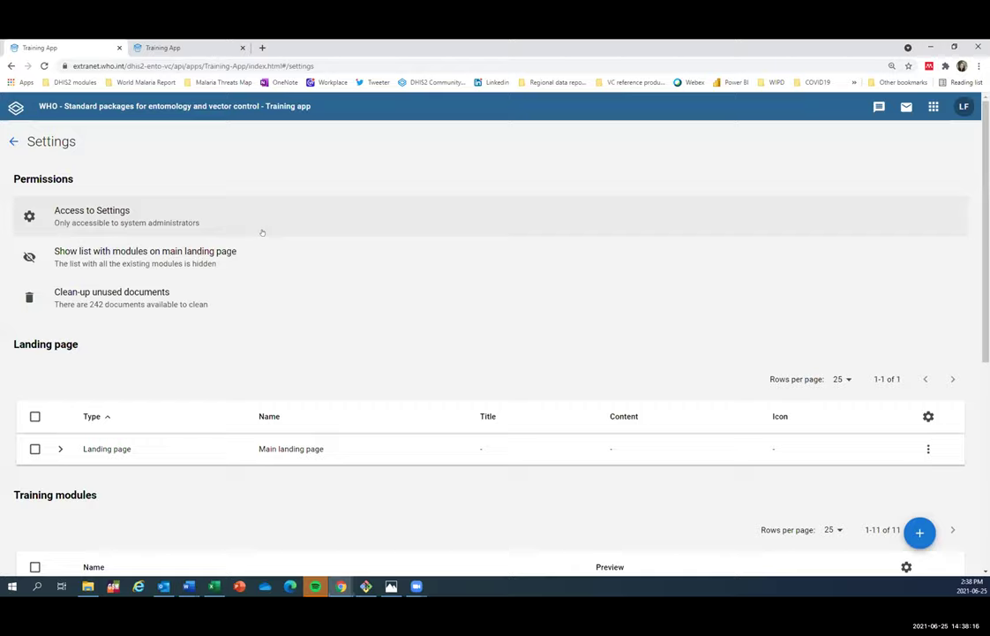
# - Scroll to the Training modules list and start creating a new module
pyautogui.scroll(-5, 262, 232)
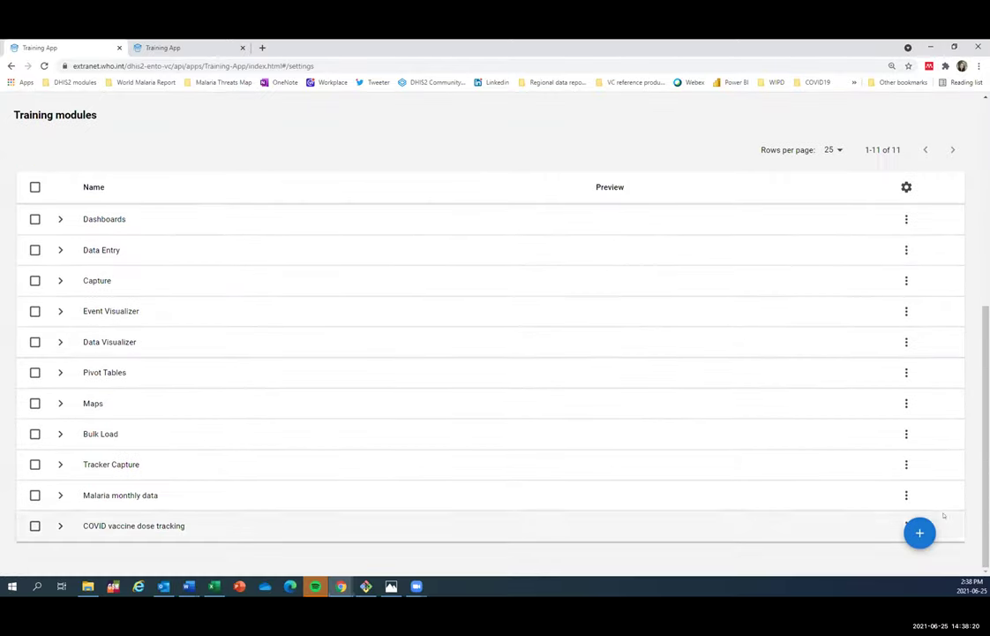
pyautogui.click(918, 529)
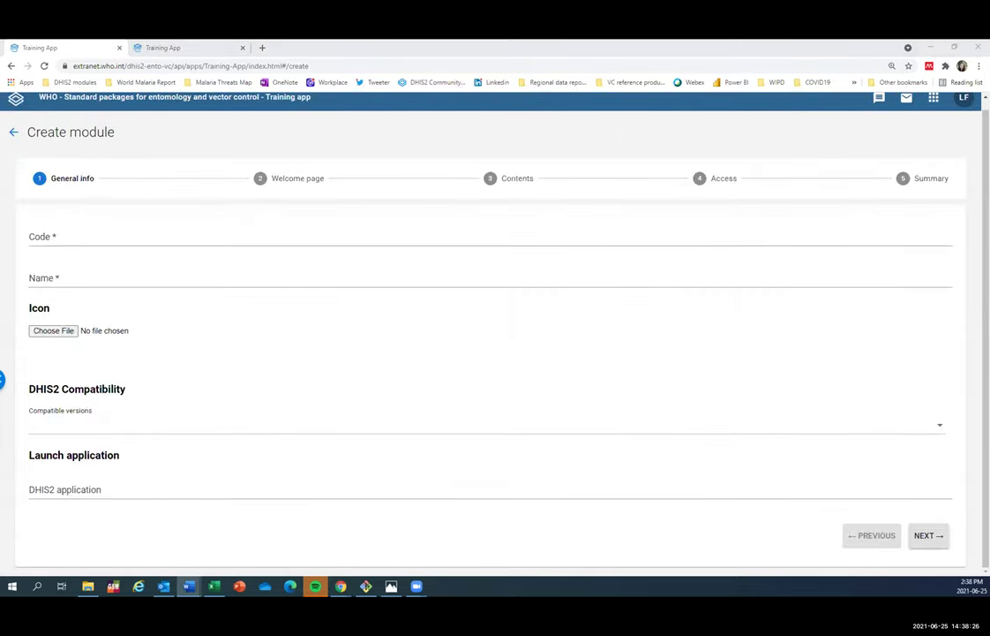
# - Set Code and Name to 'Daily COVID vaccinations' and use covid-icon.png as the module icon
pyautogui.click(254, 232)
pyautogui.write('Daily COVID vaccinations')
pyautogui.click(114, 275)
pyautogui.write('Daily COVID vaccinations')
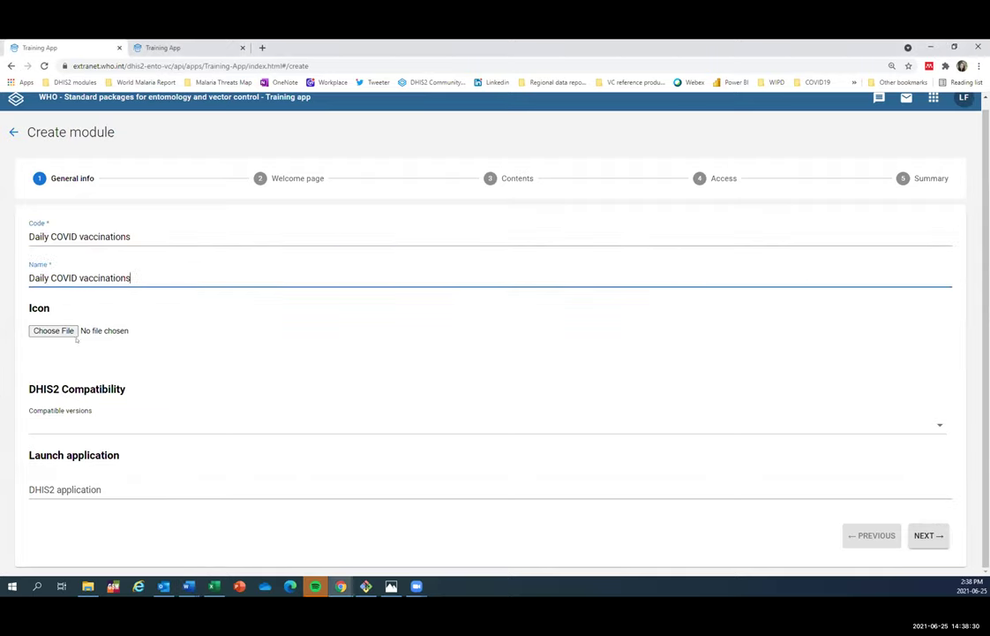
pyautogui.click(69, 331)
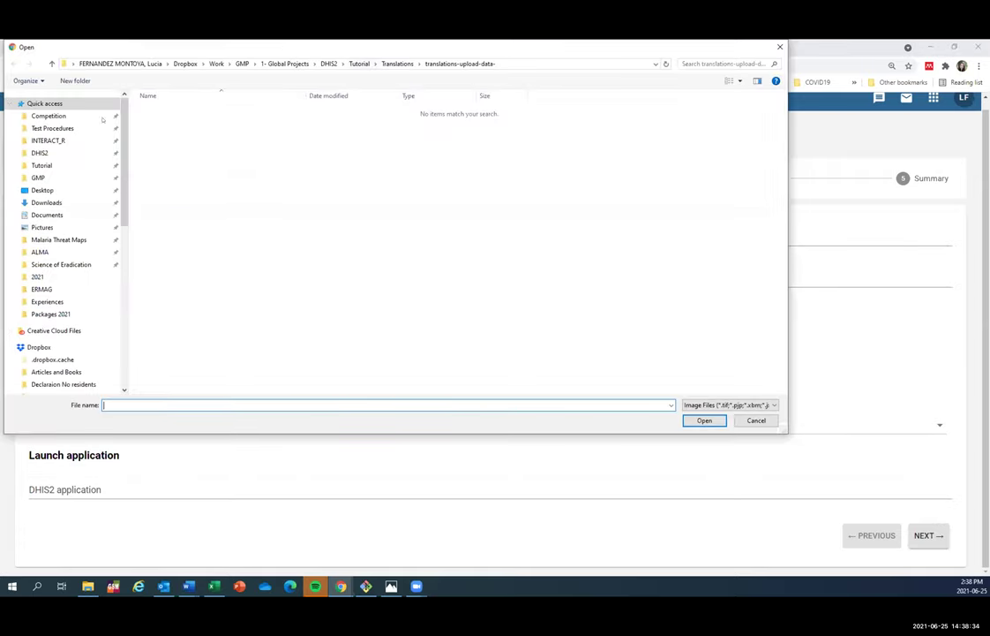
pyautogui.click(48, 116)
pyautogui.click(158, 118)
pyautogui.doubleClick(158, 118)
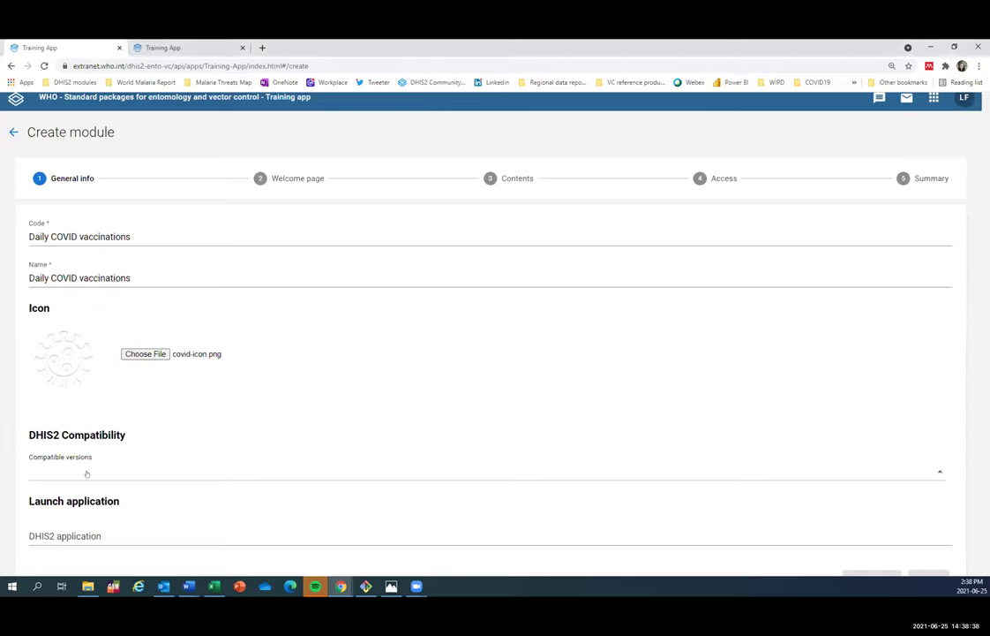
# - Mark versions 2.35–2.37 compatible and set the DHIS2 application to /dhis-web-capture/index.html
pyautogui.click(86, 471)
pyautogui.click(49, 551)
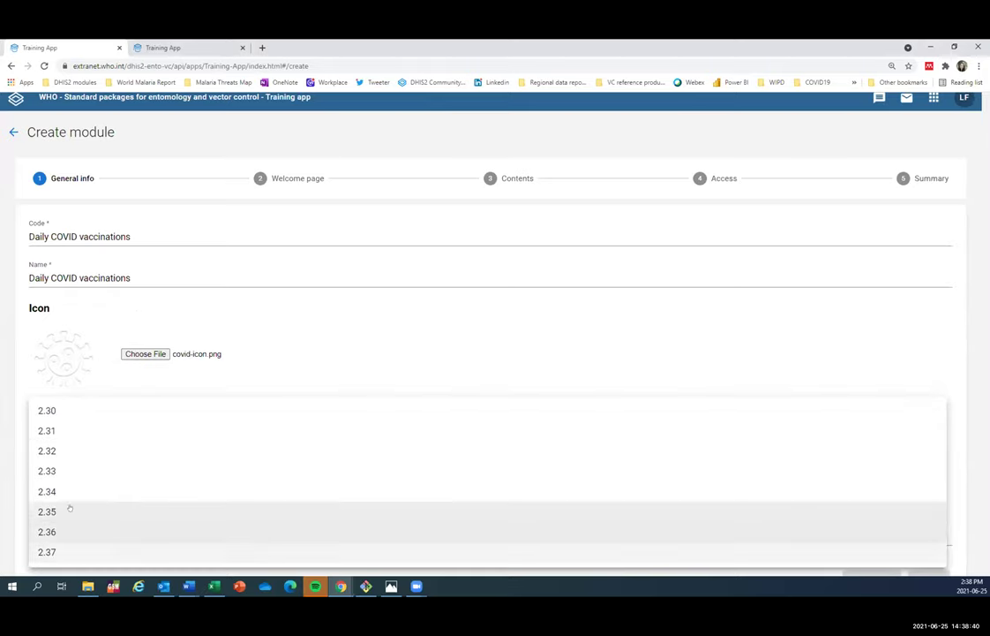
pyautogui.click(12, 356)
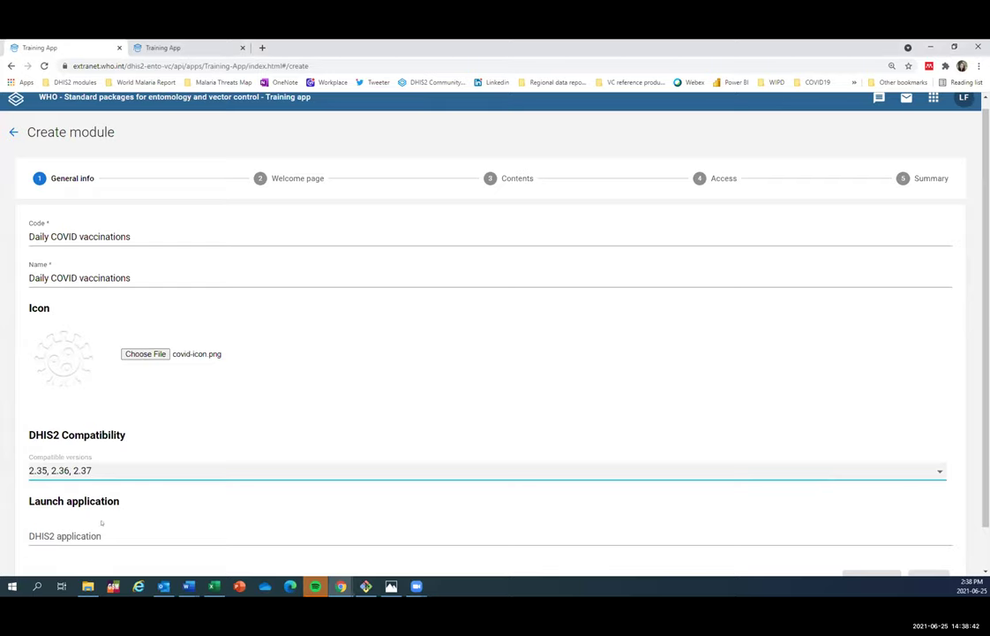
pyautogui.hotkey('alt', 'Tab')
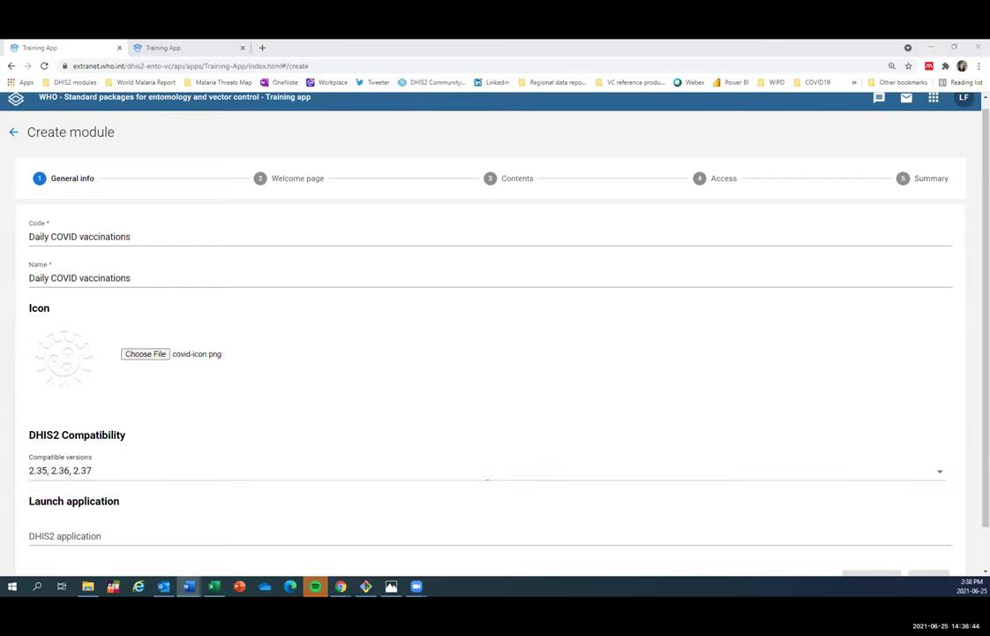
pyautogui.click(171, 535)
pyautogui.write('/dhis-web-capture/index.html')
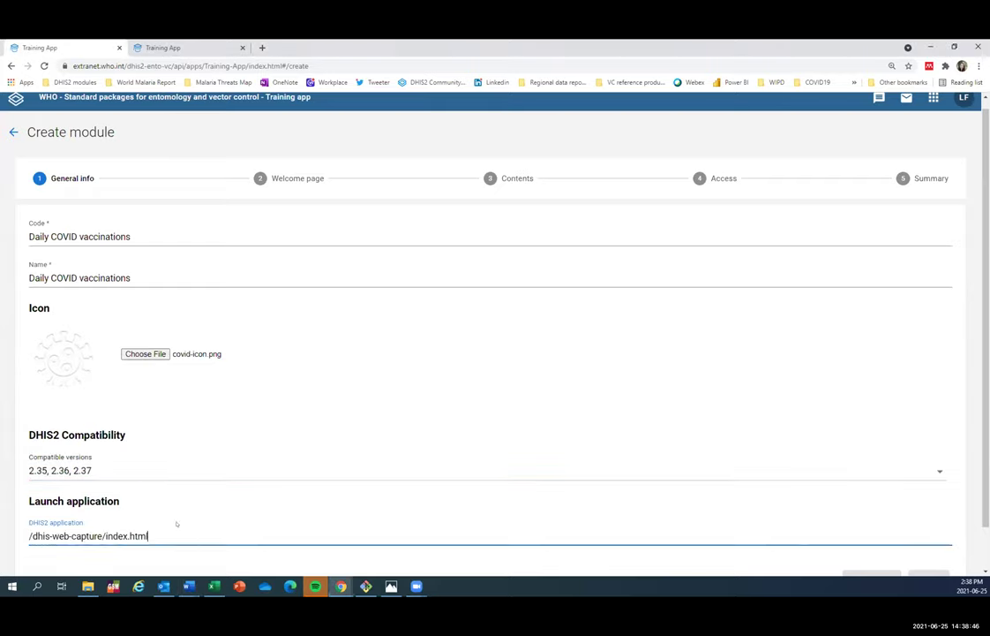
pyautogui.click(316, 190)
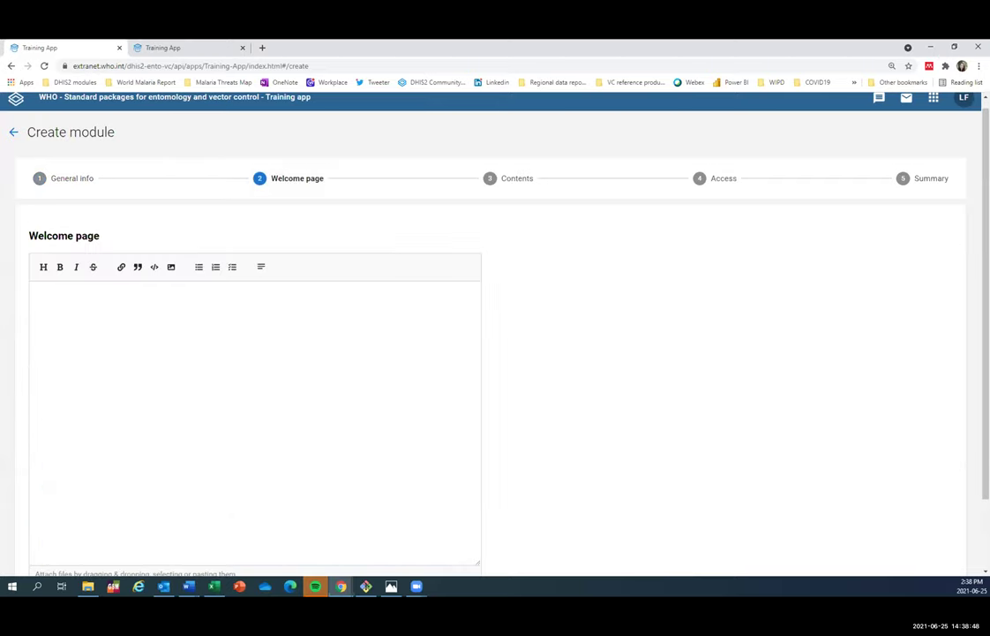
# - Paste the COVID19 tutorial welcome markdown and space it with blank lines after the heading and image
pyautogui.hotkey('alt', 'Tab')
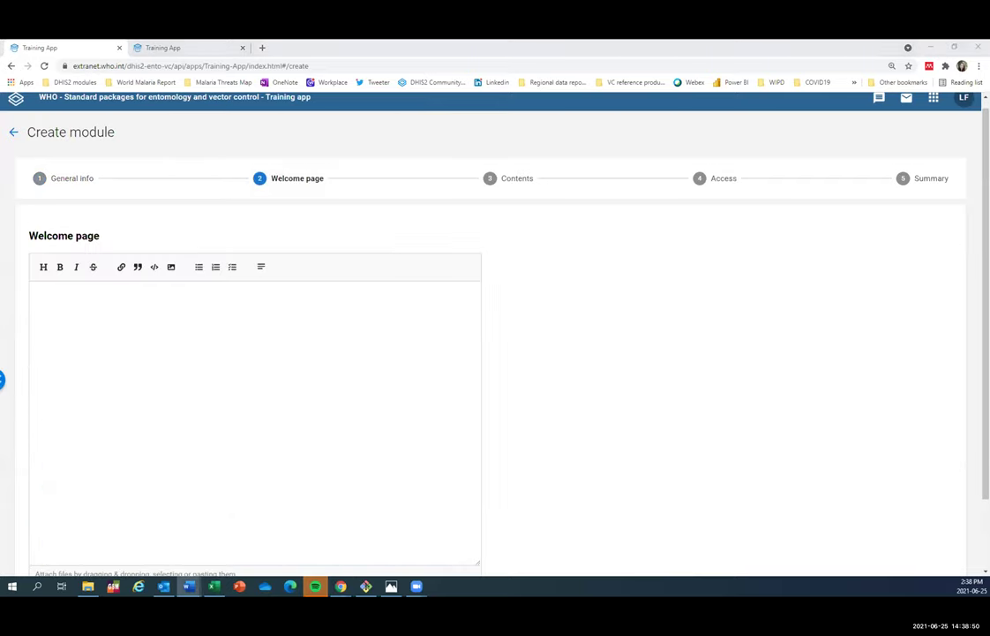
pyautogui.click(329, 322)
pyautogui.write('# Welcome to the tutorial on tracking COVID19 vaccines administered per week ![Uploaded file](../../documents/WGcryIGrXj0/data) This tutorial will show you how to repot vaccine dose per week from your vaccination center')
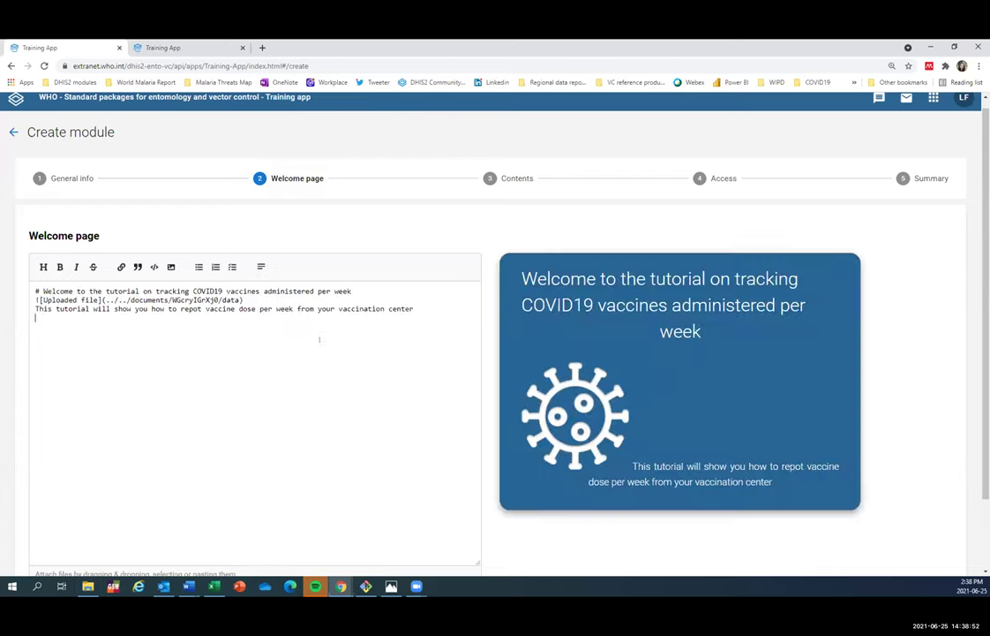
pyautogui.click(353, 290)
pyautogui.press('Return')
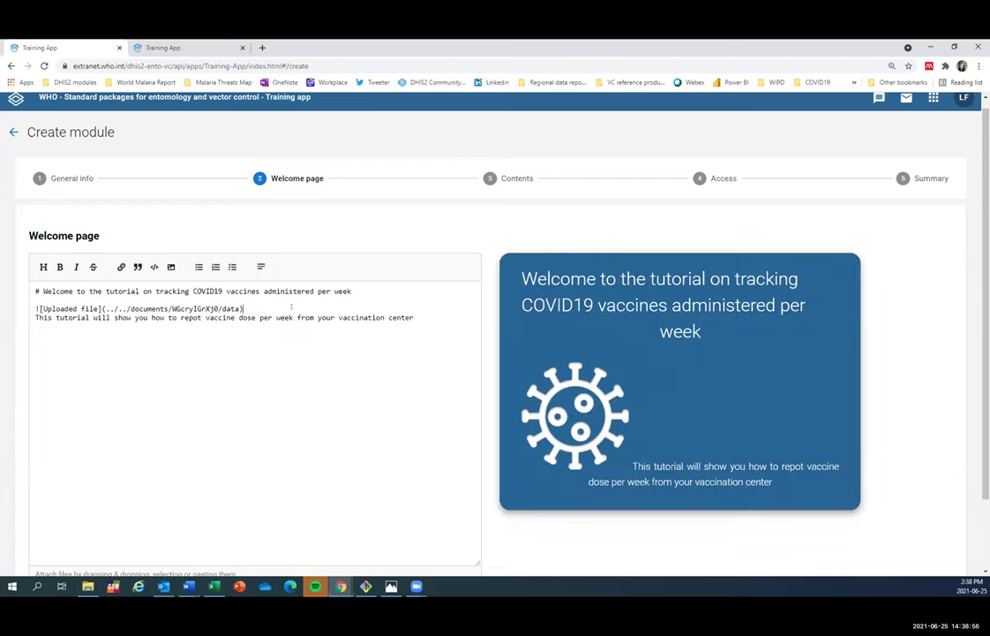
pyautogui.press('Return')
pyautogui.click(288, 333)
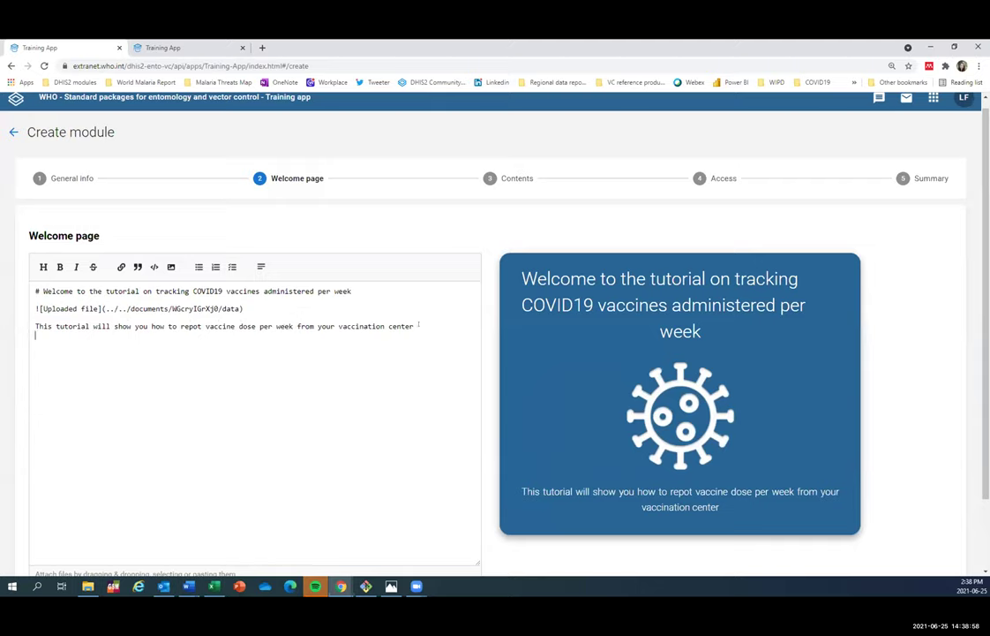
pyautogui.write('holh akjdkjasdkasd')
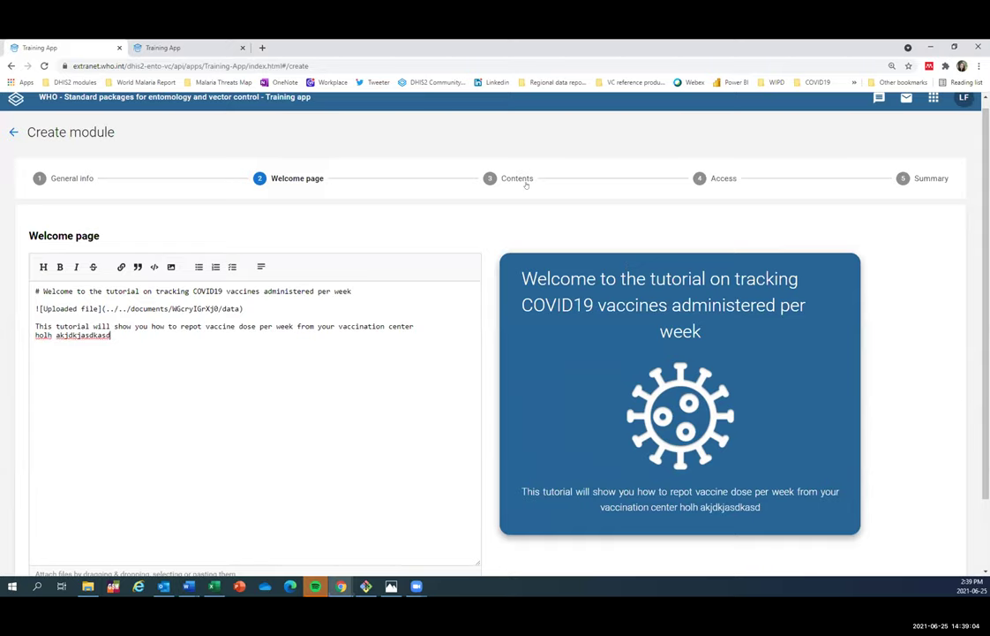
pyautogui.click(524, 181)
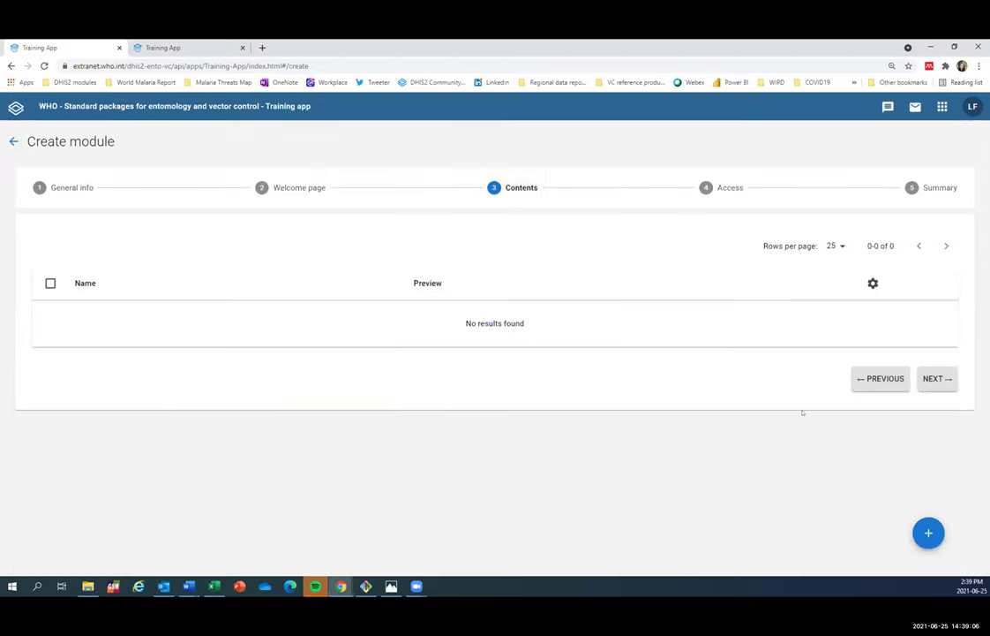
# - Add and save a content step titled 'Step 1: Selection vaccination point'
pyautogui.click(926, 531)
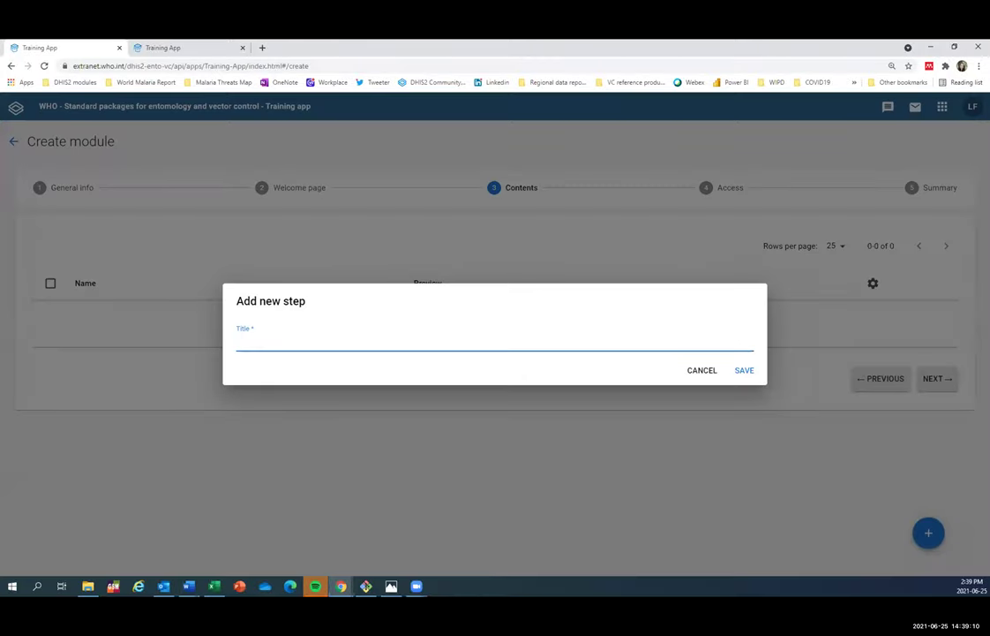
pyautogui.click(1, 379)
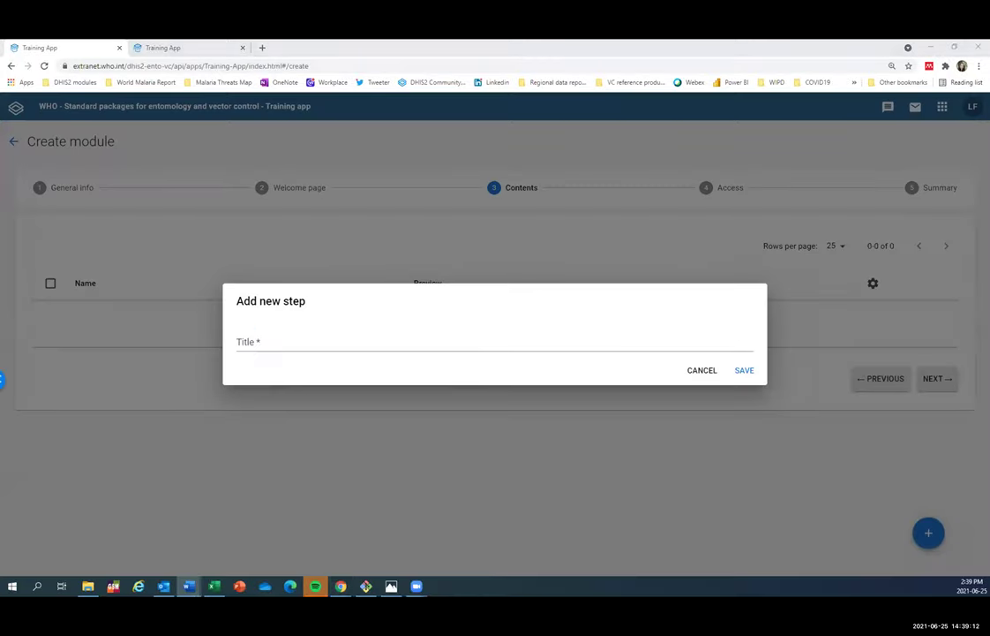
pyautogui.click(316, 333)
pyautogui.write('Selection vaccination point')
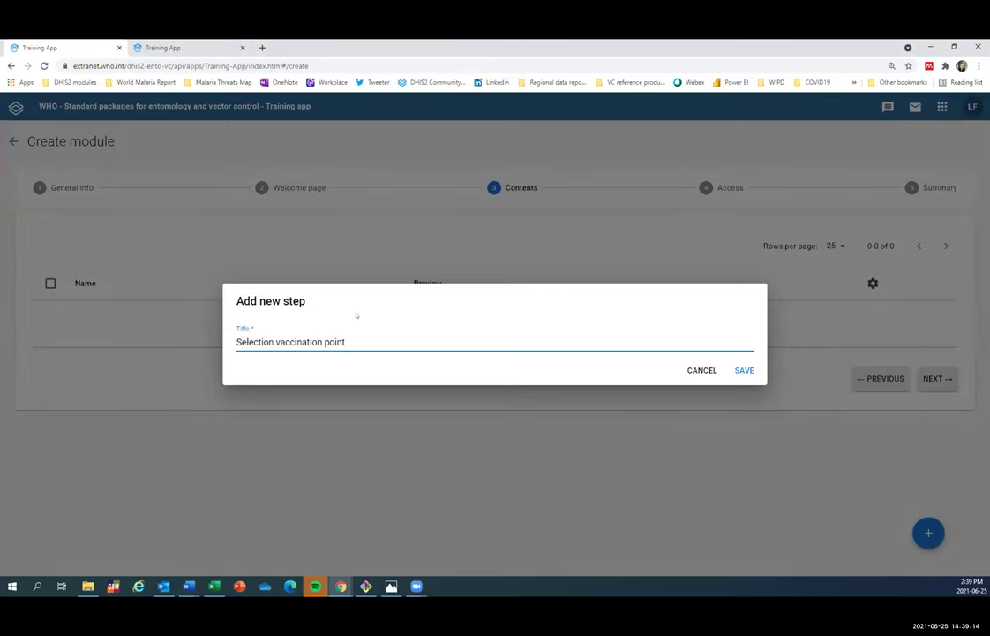
pyautogui.click(744, 369)
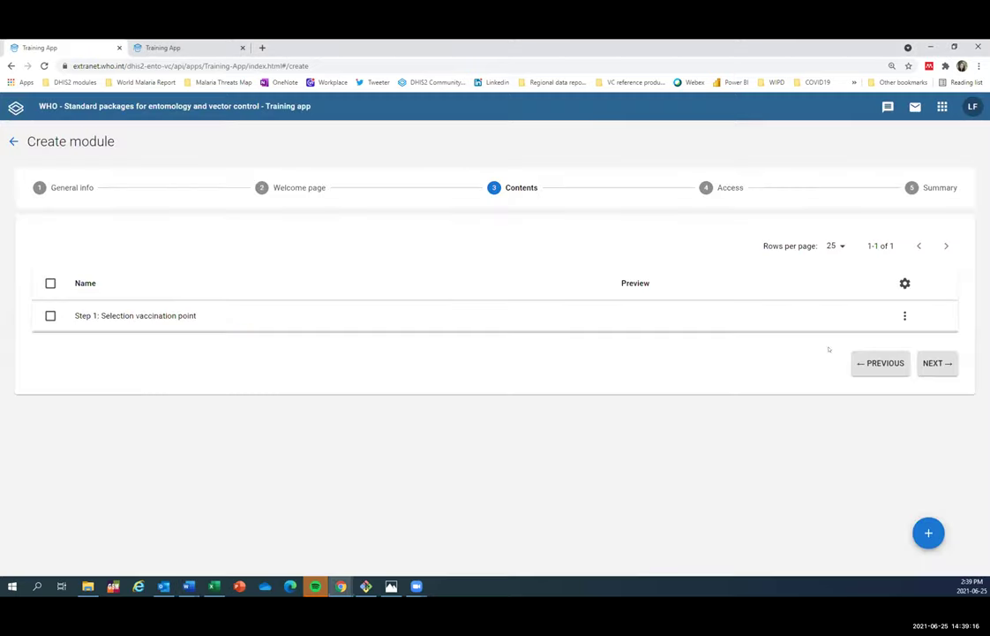
pyautogui.click(905, 315)
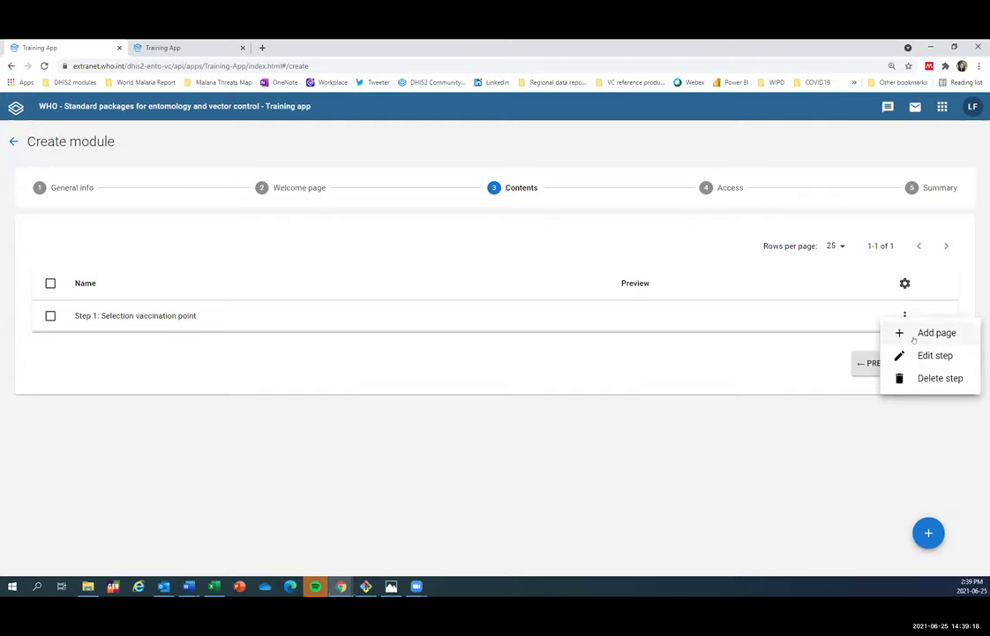
# - Add a Step 1 page 'Select the facility conduction COVID vaccination' with a COV- prefix note
pyautogui.click(913, 335)
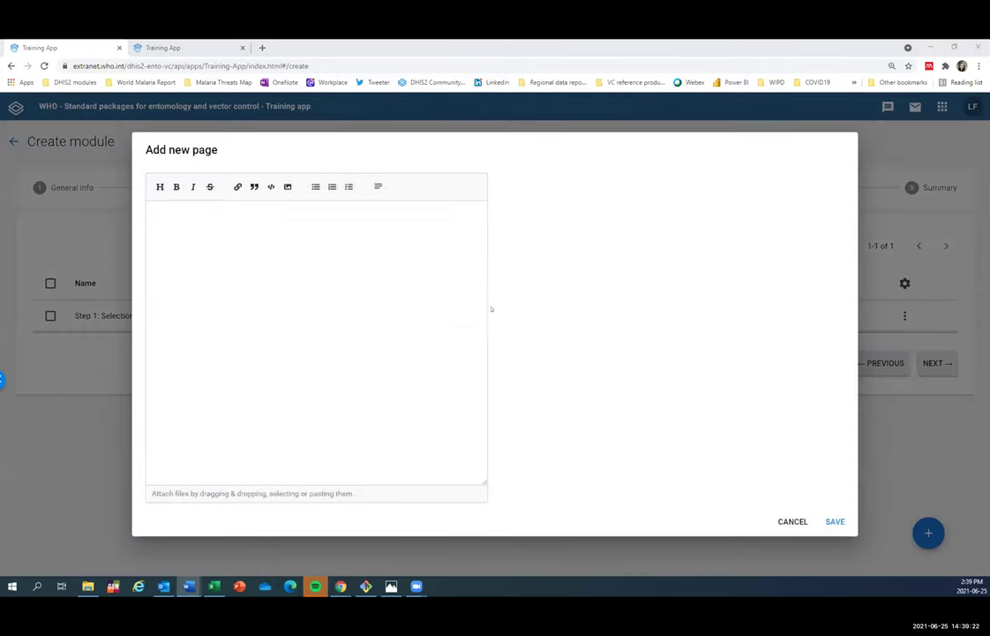
pyautogui.click(434, 256)
pyautogui.write('Select the  facility conduction COVID vaccination <blockquote title="Note"> Note that vaccination points are named with the prefix COV- in the location tree </blockquote>')
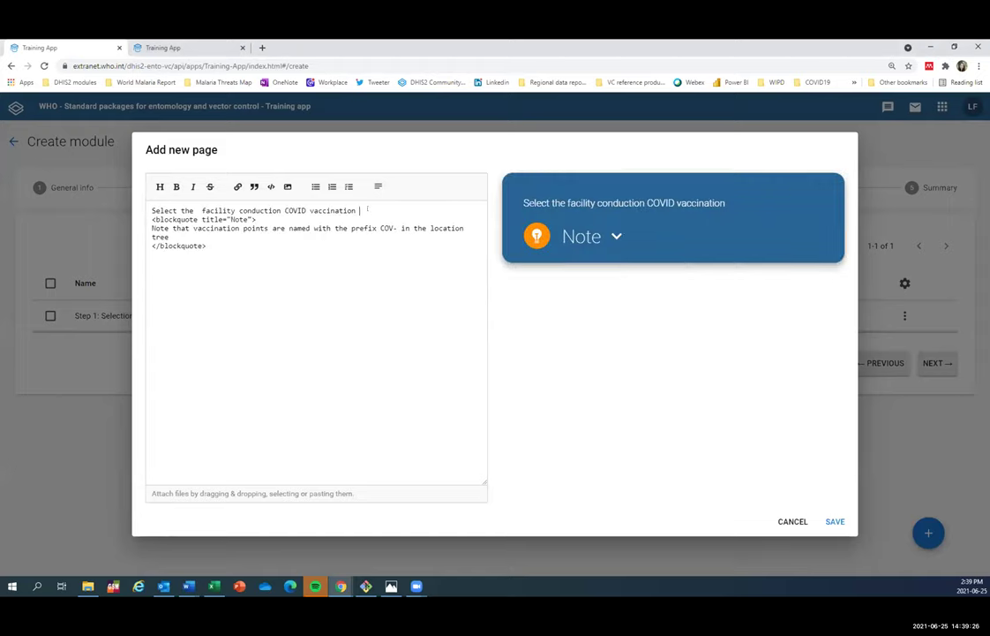
pyautogui.press('Return')
pyautogui.click(606, 250)
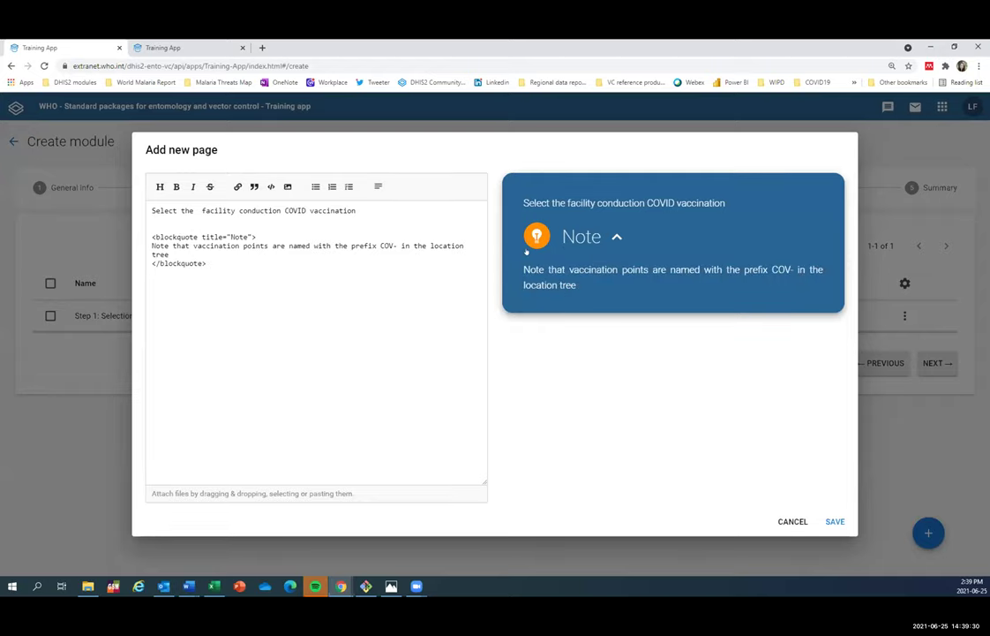
pyautogui.click(835, 520)
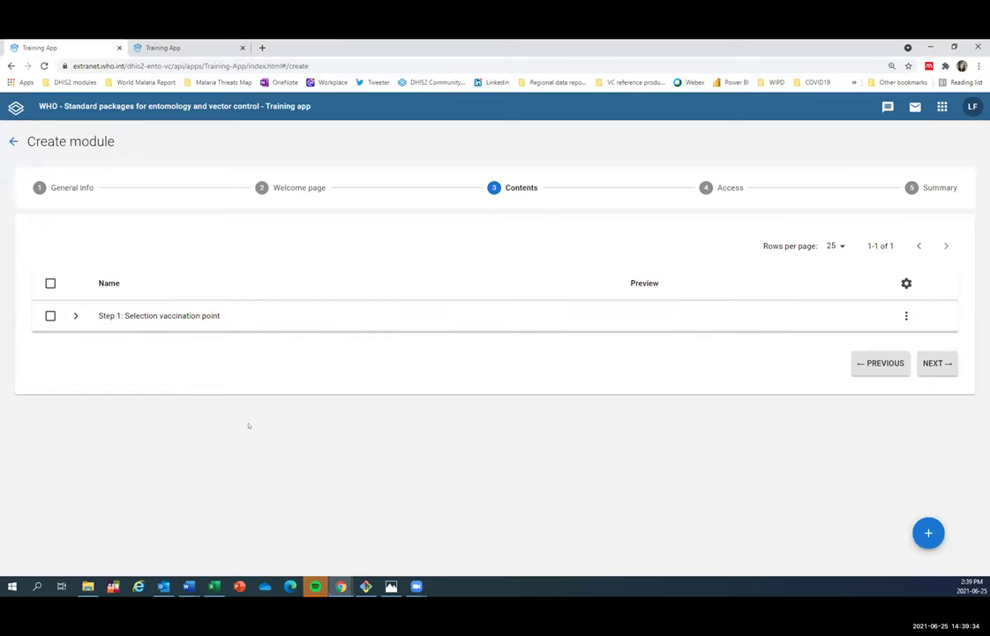
# - Share the module with the 'Entomology and Vector control access' user group
pyautogui.click(710, 190)
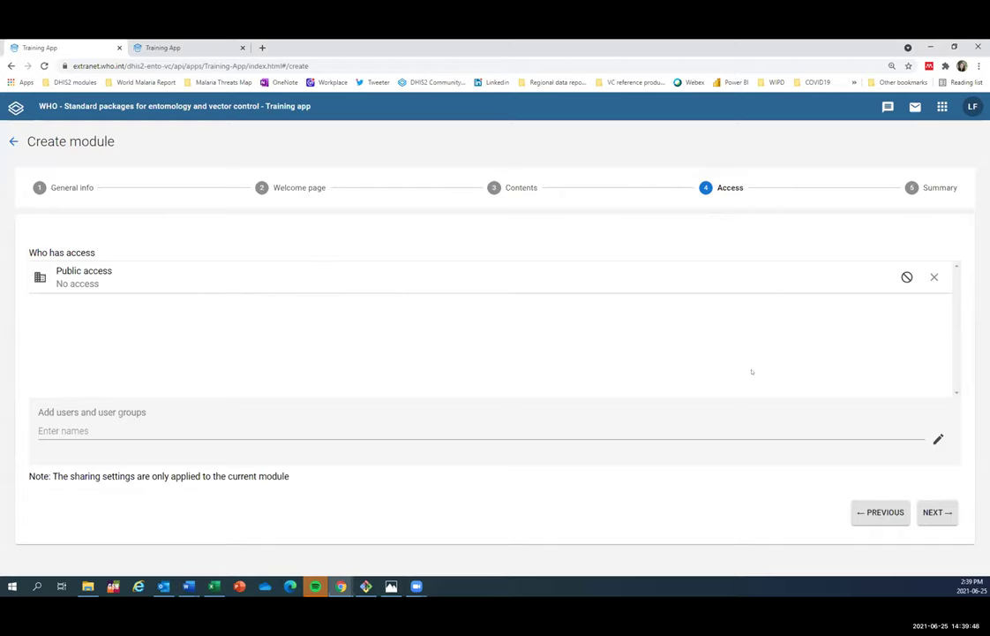
pyautogui.click(109, 429)
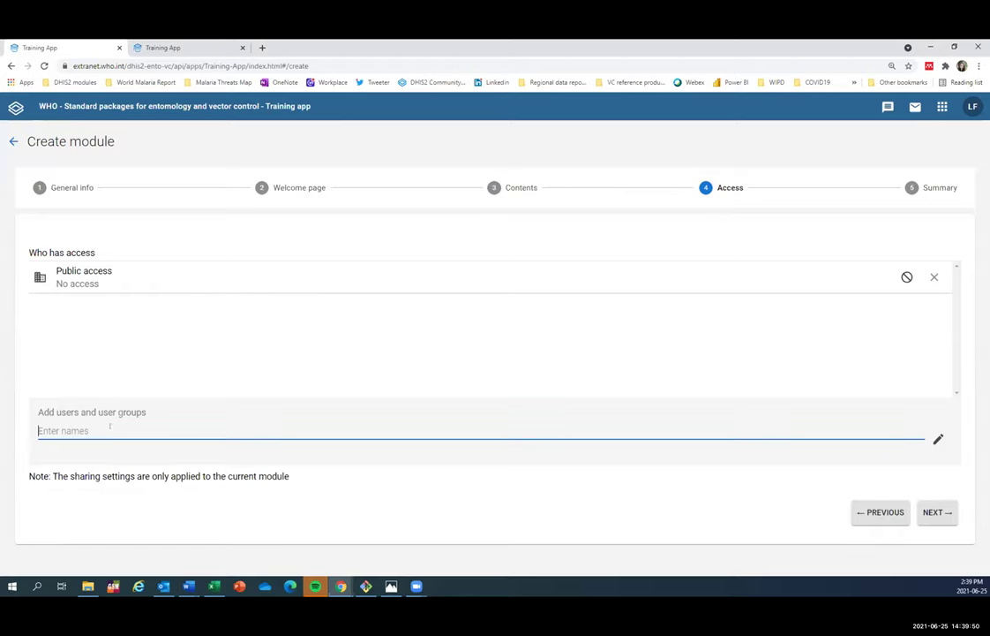
pyautogui.write('ent')
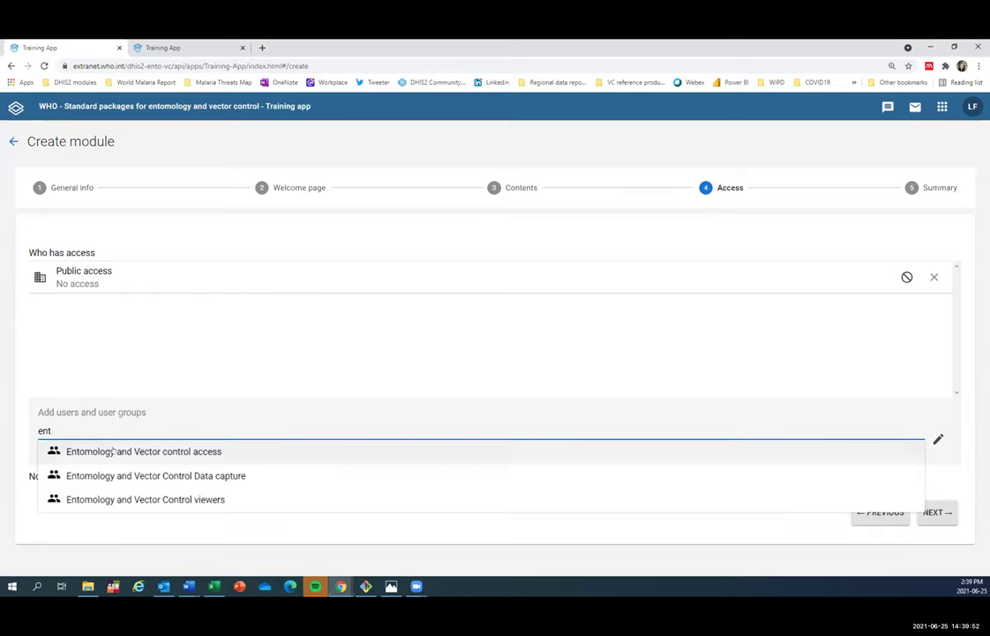
pyautogui.click(126, 449)
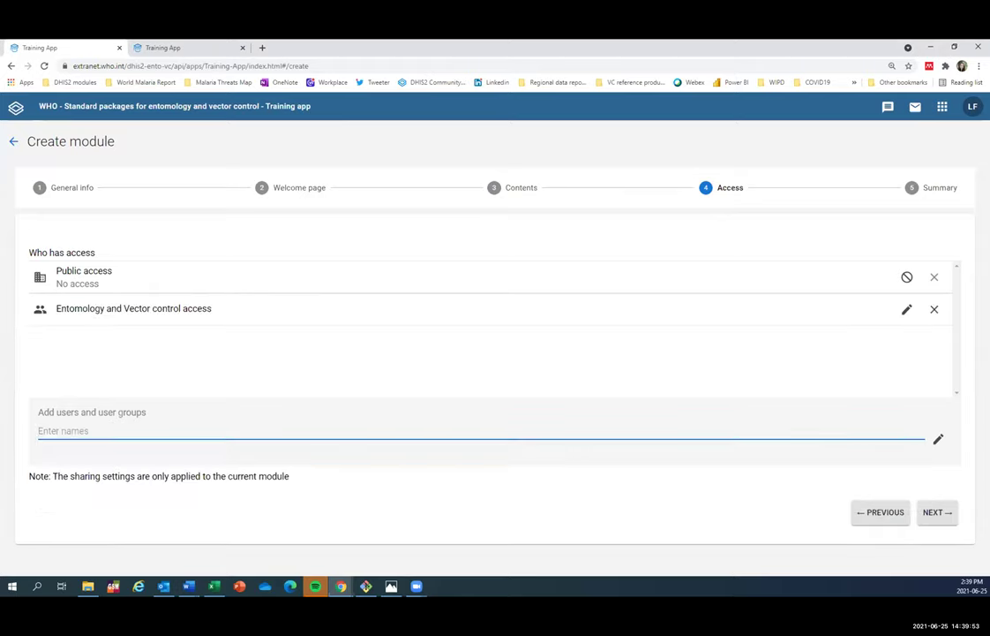
pyautogui.click(936, 512)
# - Save the new Daily COVID vaccinations module and expand the landing page's Entering data section
pyautogui.click(53, 292)
pyautogui.scroll(-5, 122, 319)
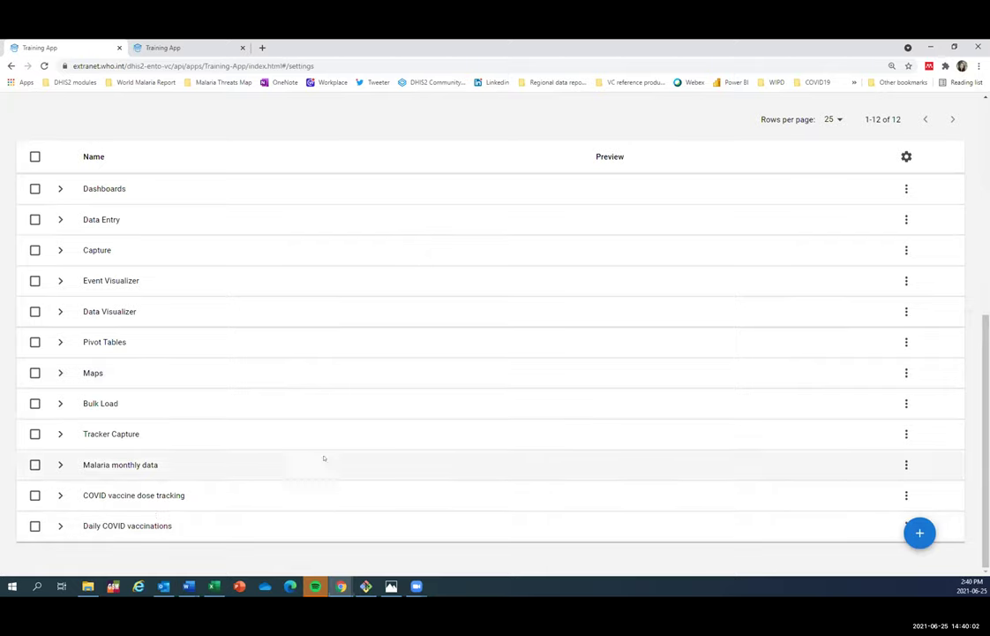
pyautogui.scroll(3, 323, 451)
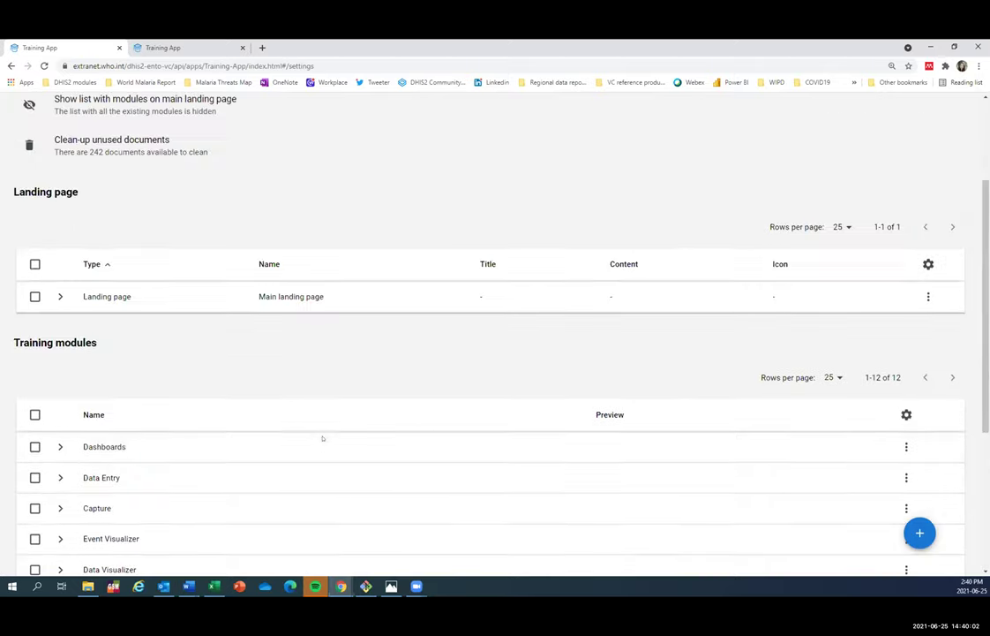
pyautogui.click(59, 297)
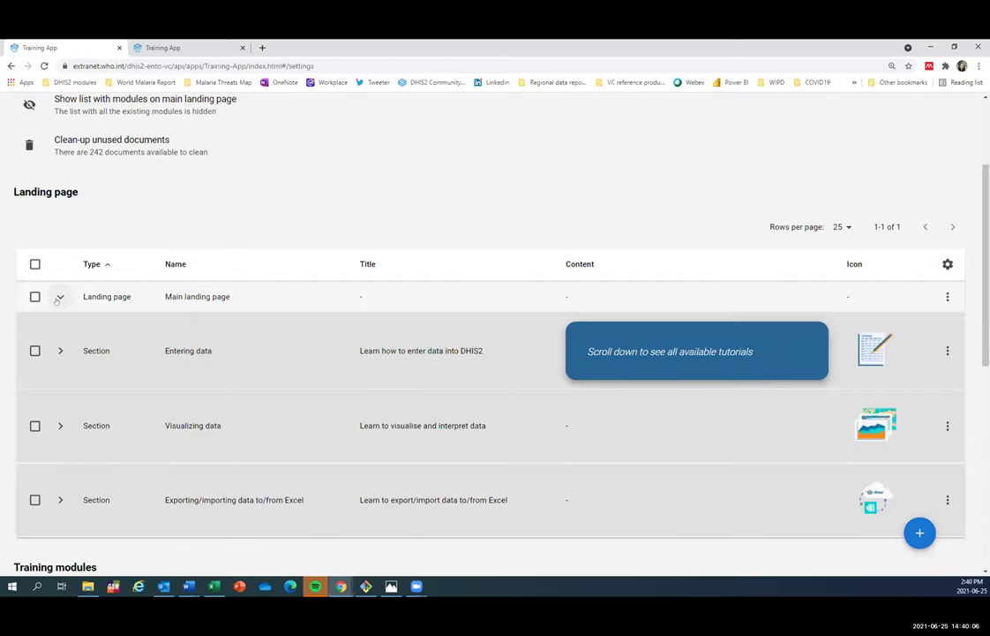
pyautogui.click(60, 350)
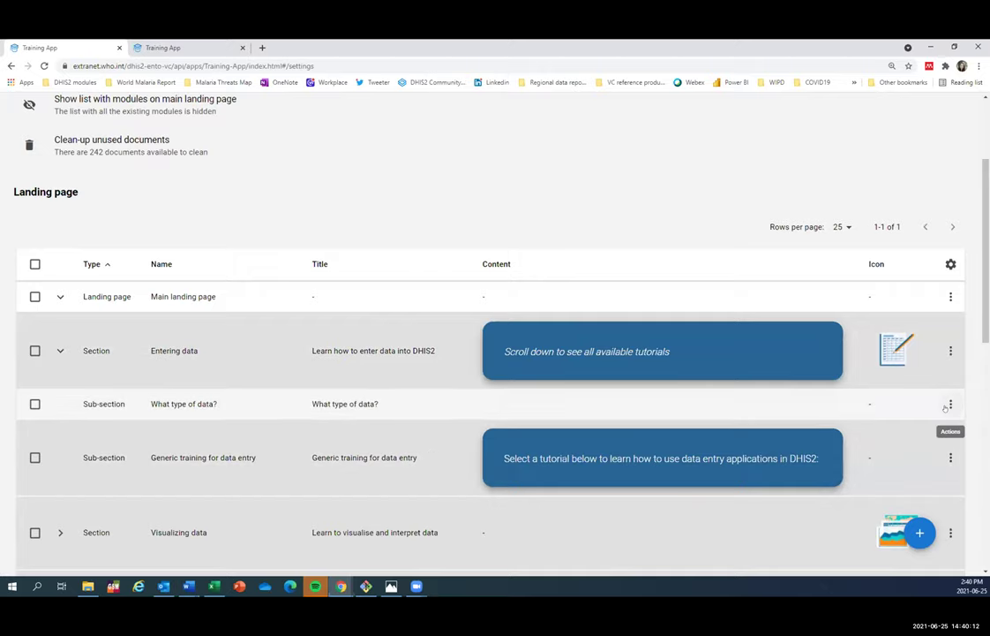
pyautogui.scroll(-1, 93, 238)
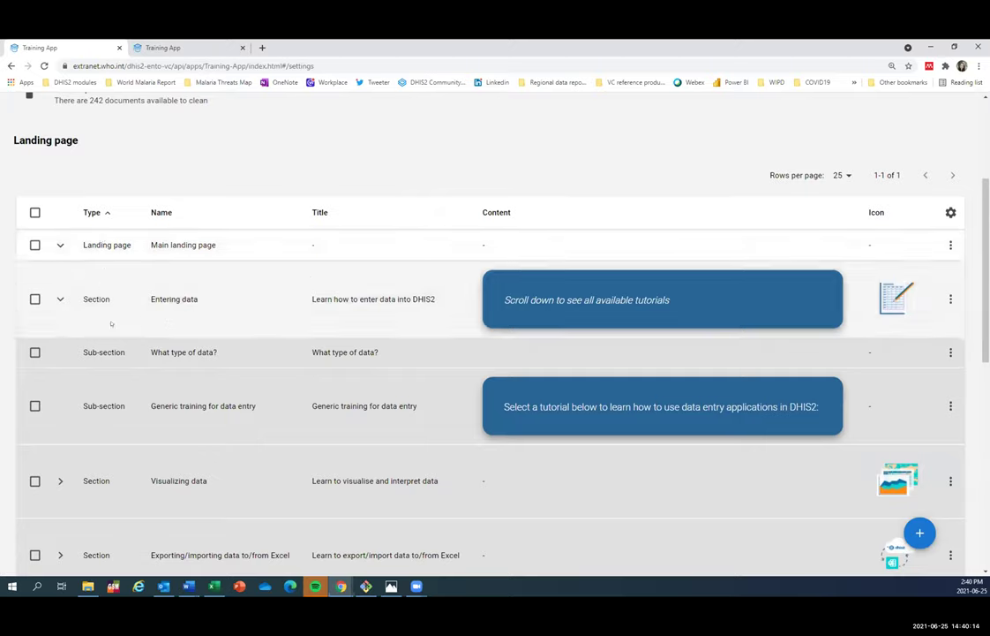
pyautogui.scroll(-2, 136, 142)
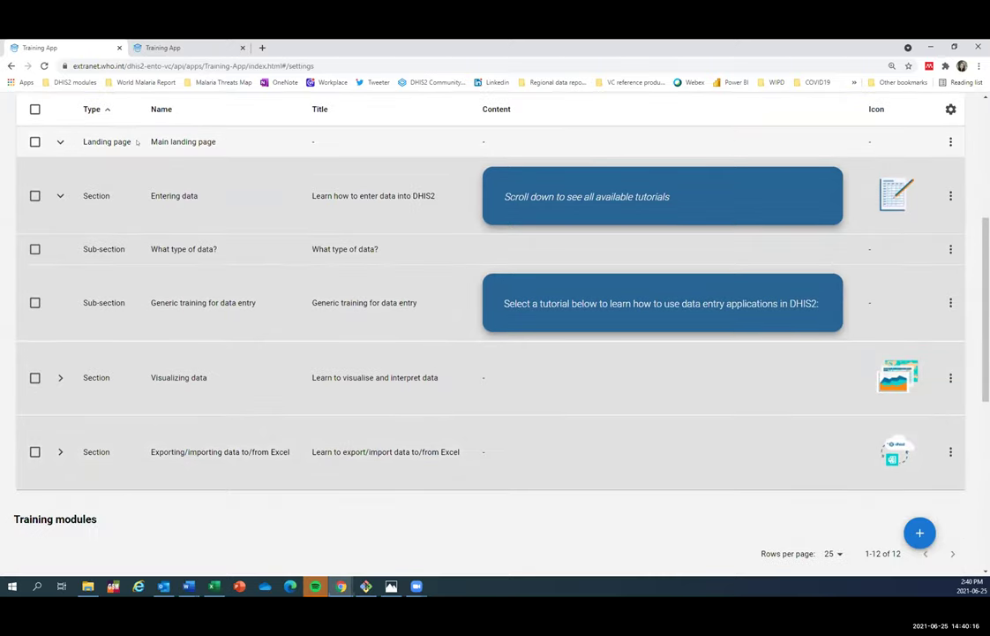
# - Add Daily COVID vaccinations to the What type of data? sub-section's assigned modules and save
pyautogui.click(947, 250)
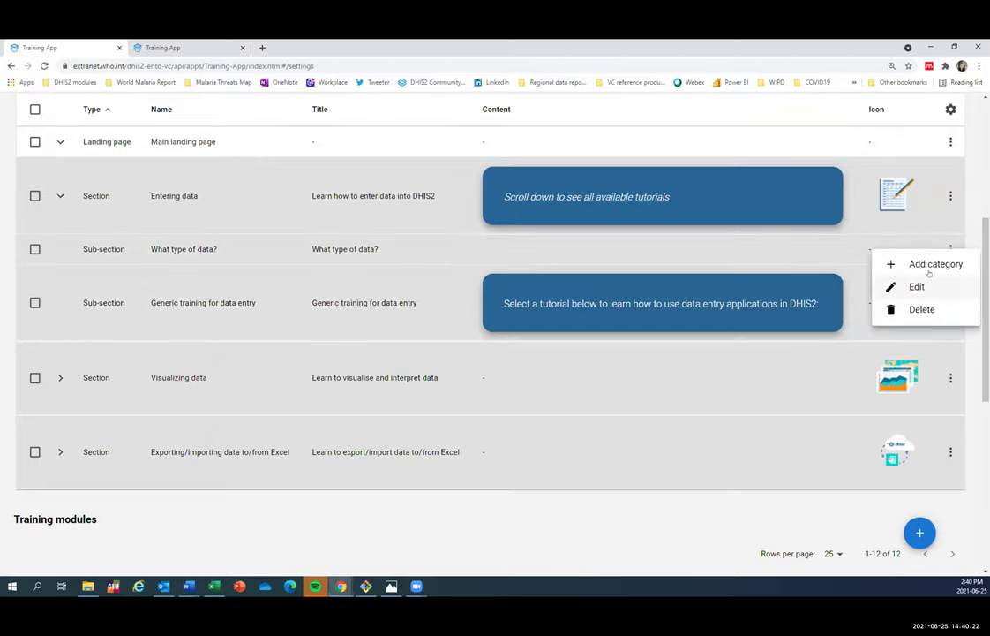
pyautogui.click(918, 287)
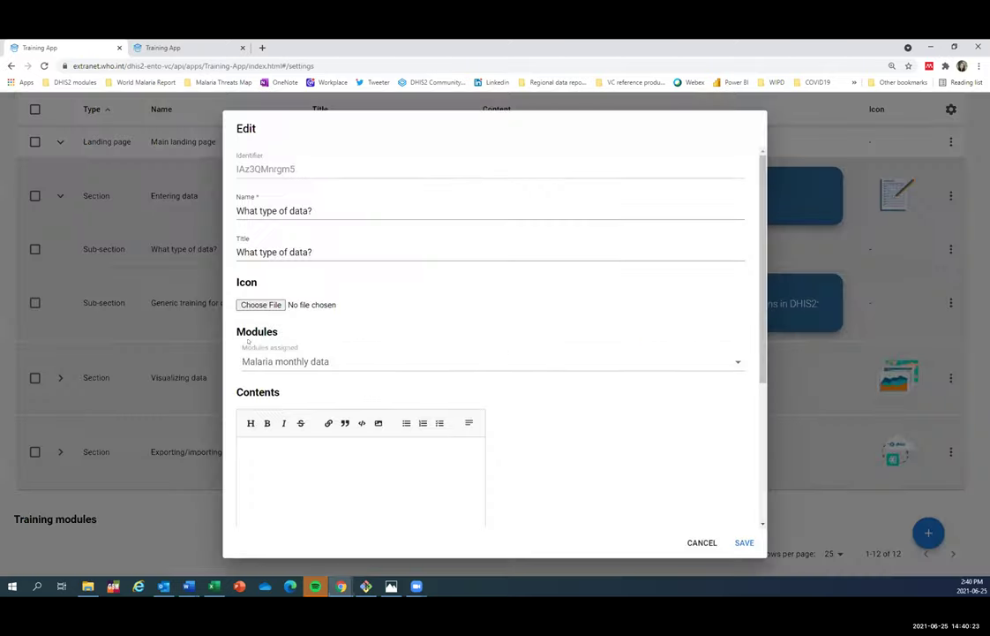
pyautogui.click(384, 362)
pyautogui.click(301, 552)
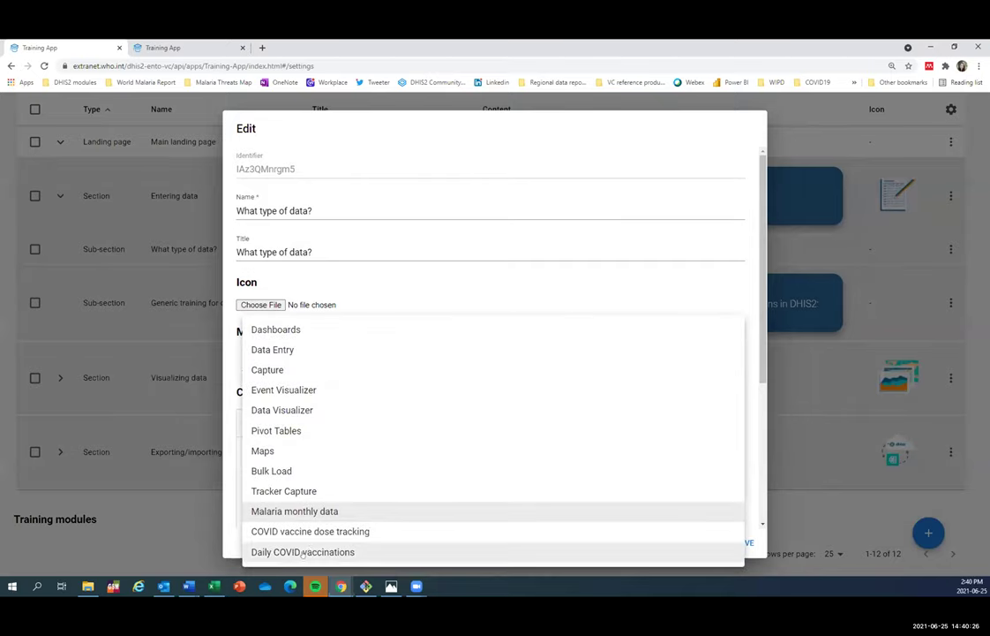
pyautogui.click(751, 498)
pyautogui.click(746, 541)
pyautogui.scroll(5, 484, 407)
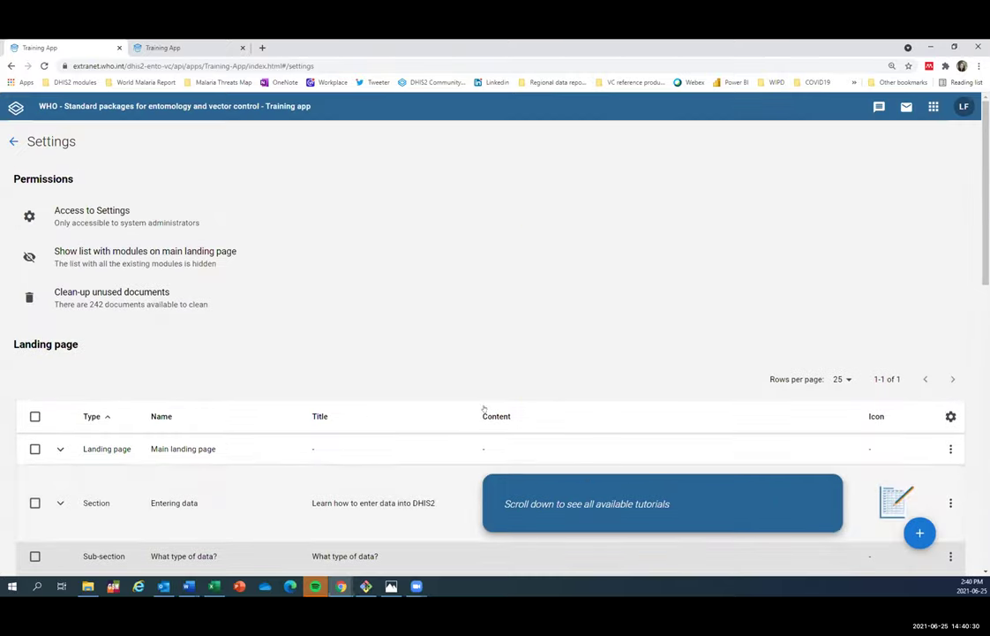
pyautogui.click(13, 141)
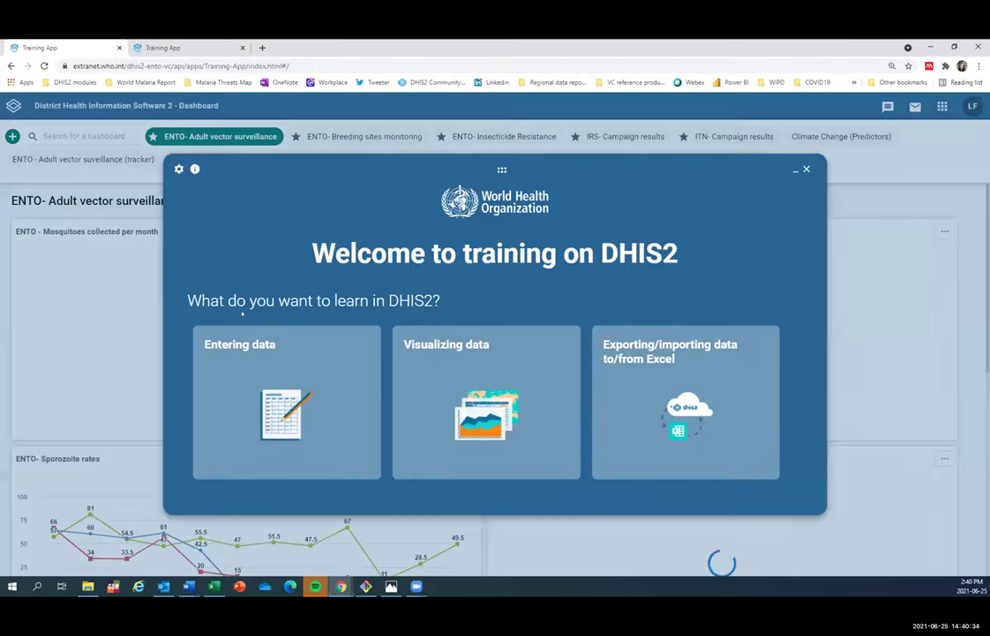
pyautogui.click(225, 353)
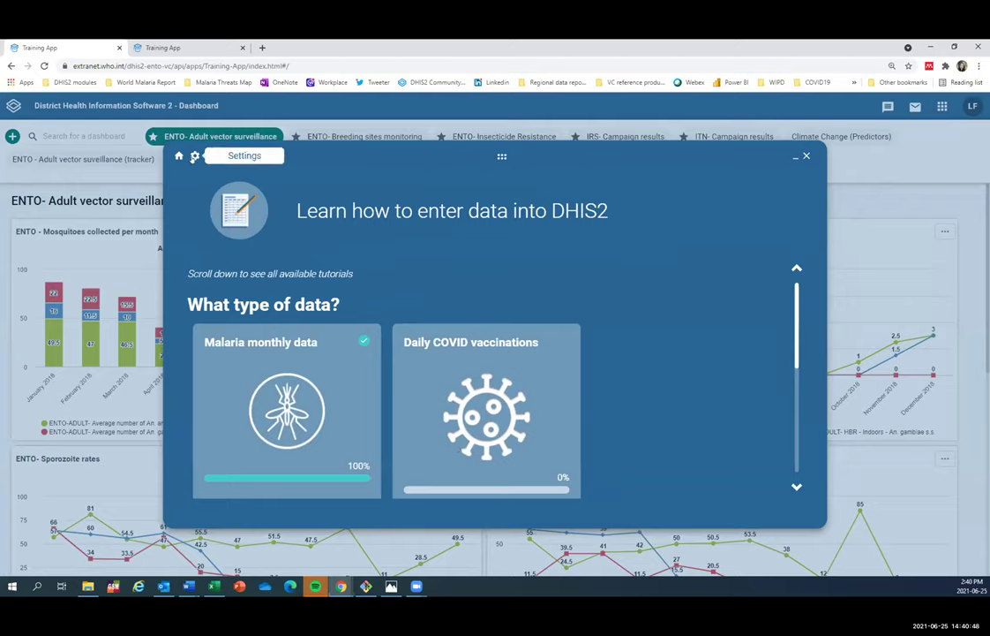
pyautogui.click(194, 157)
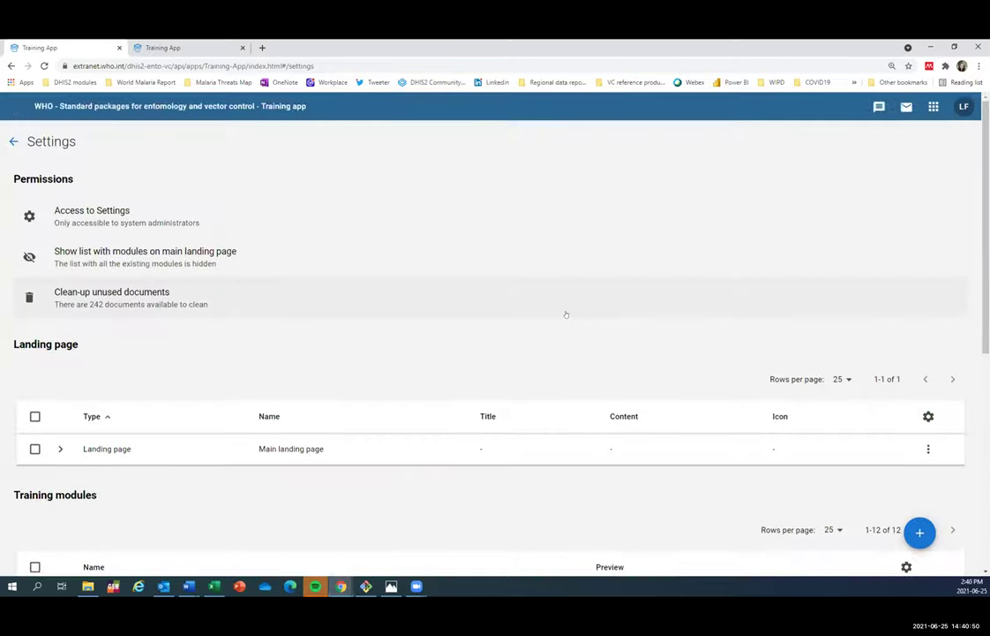
# - Export the COVID vaccine dose tracking module's JSON translations as a zip
pyautogui.scroll(-3, 566, 310)
pyautogui.scroll(-3, 566, 311)
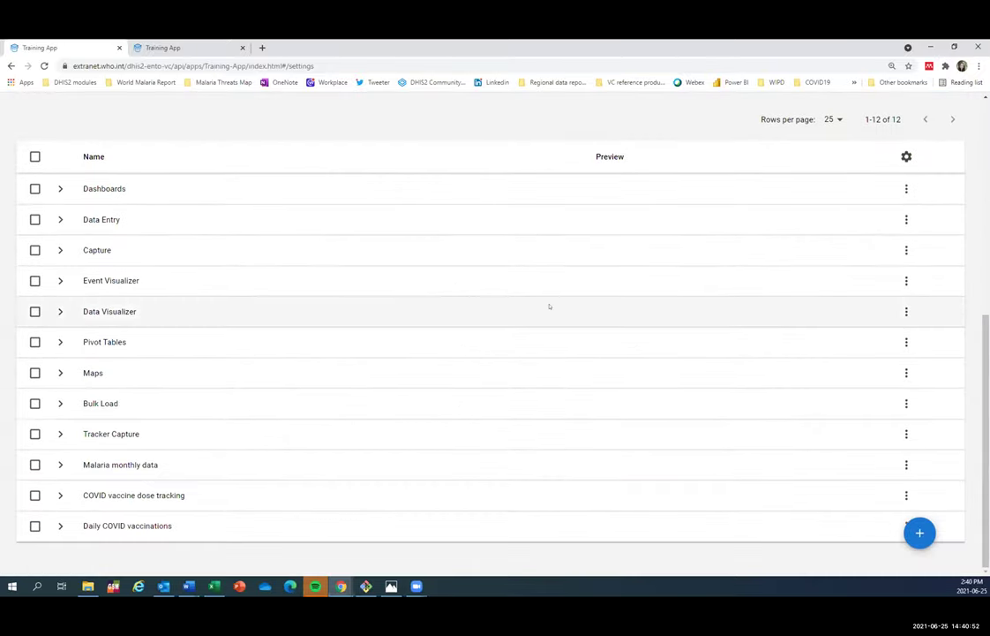
pyautogui.click(904, 495)
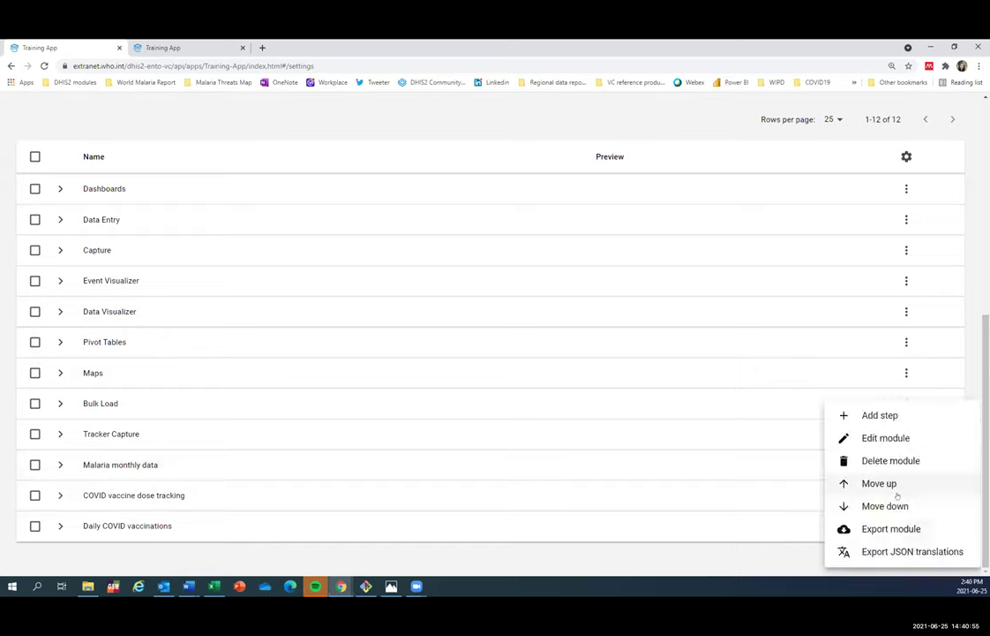
pyautogui.click(893, 551)
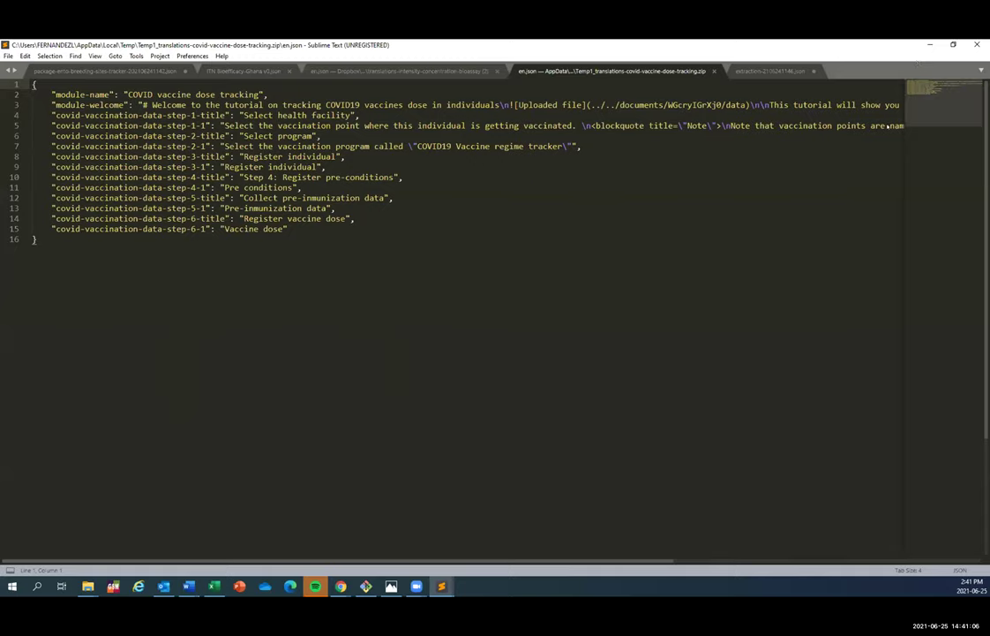
# - Back in the Training App, start a Training modules JSON import, cancel it, and view the 12-module list
pyautogui.click(929, 44)
pyautogui.scroll(3, 793, 314)
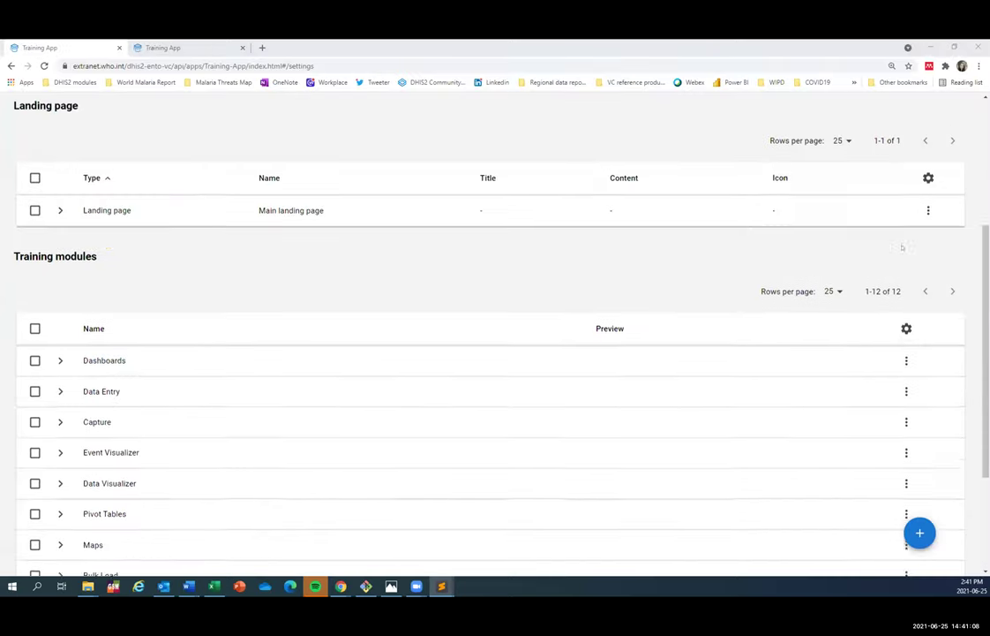
pyautogui.click(907, 363)
pyautogui.click(896, 430)
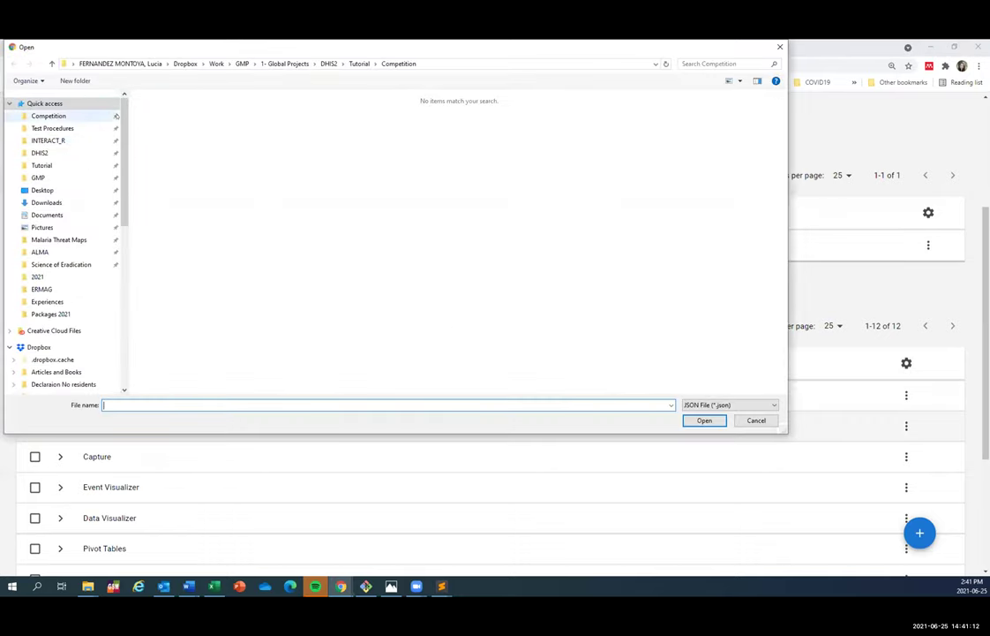
pyautogui.click(755, 421)
pyautogui.scroll(-3, 175, 452)
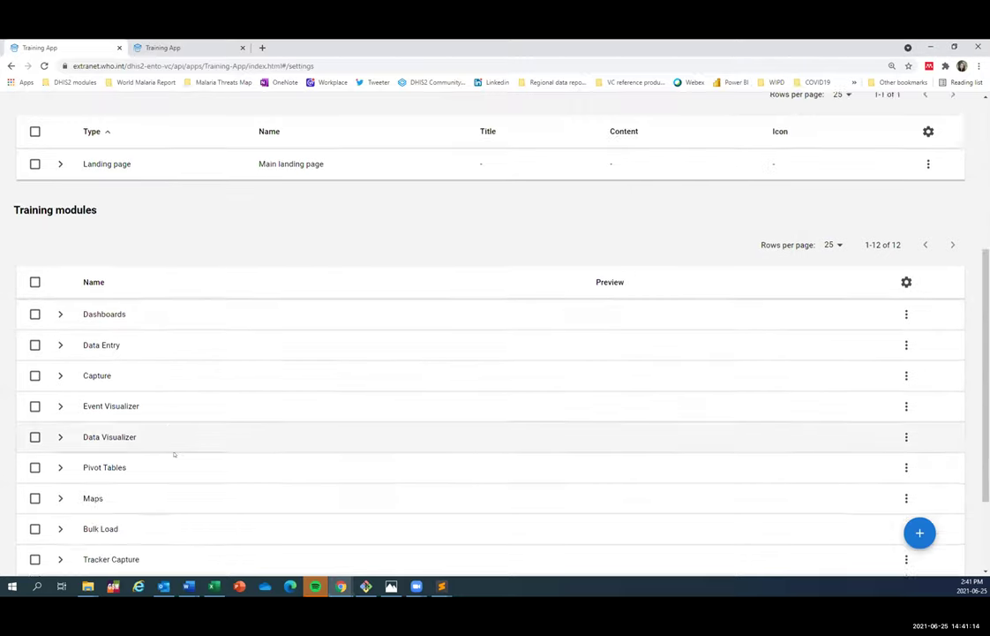
pyautogui.scroll(3, 175, 456)
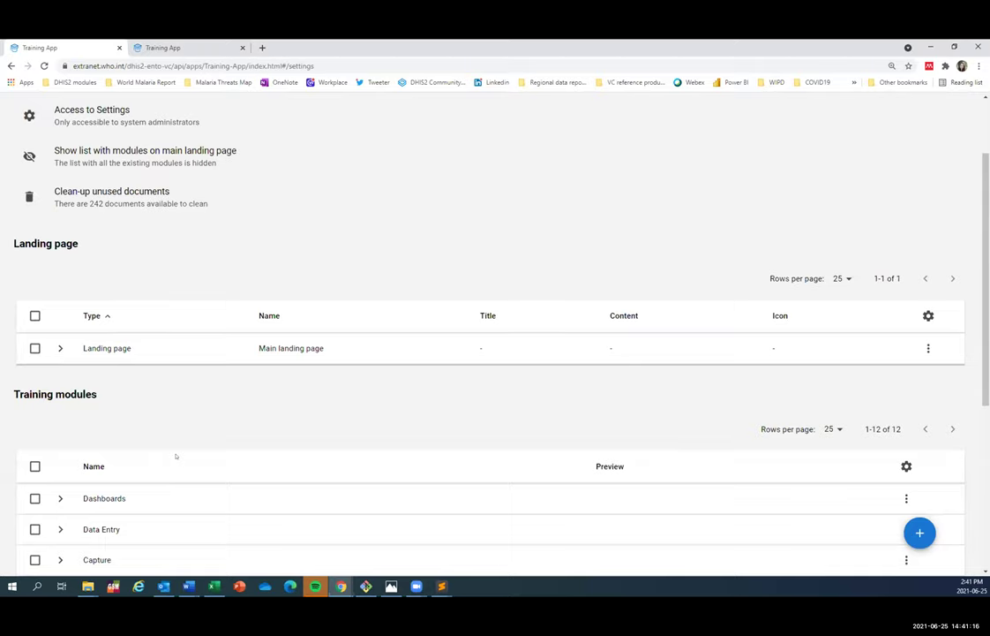
pyautogui.scroll(-4, 462, 392)
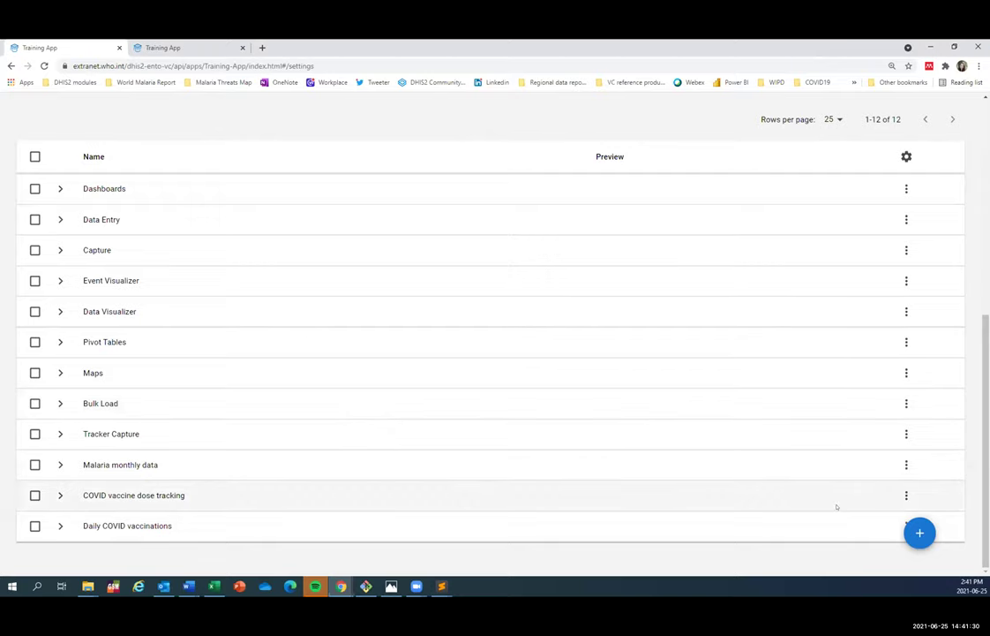
# - Export the COVID vaccine dose tracking module as a zip and drag it back in to import
pyautogui.click(904, 496)
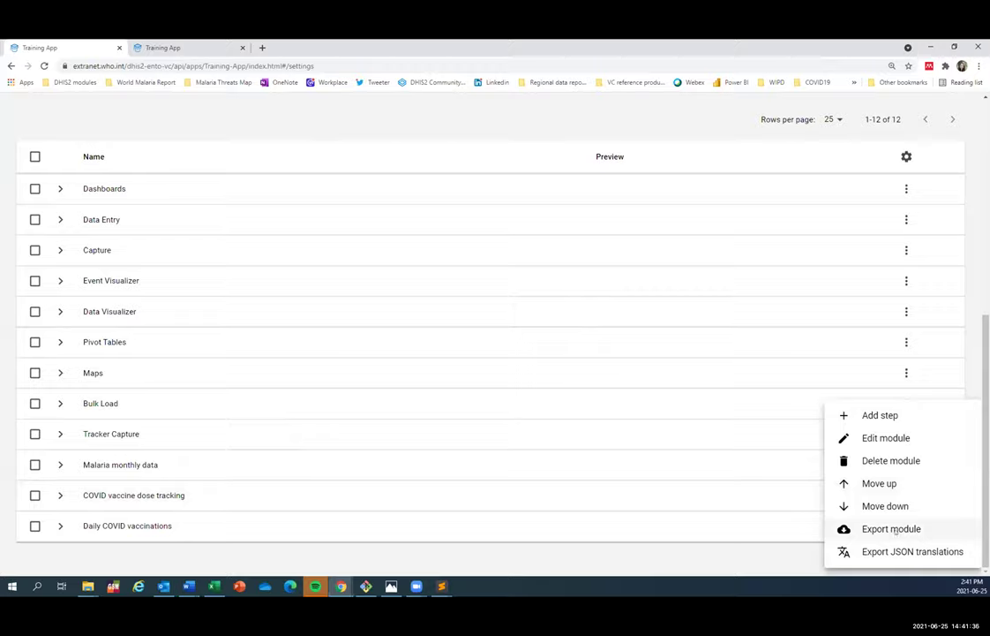
pyautogui.click(893, 529)
pyautogui.click(108, 563)
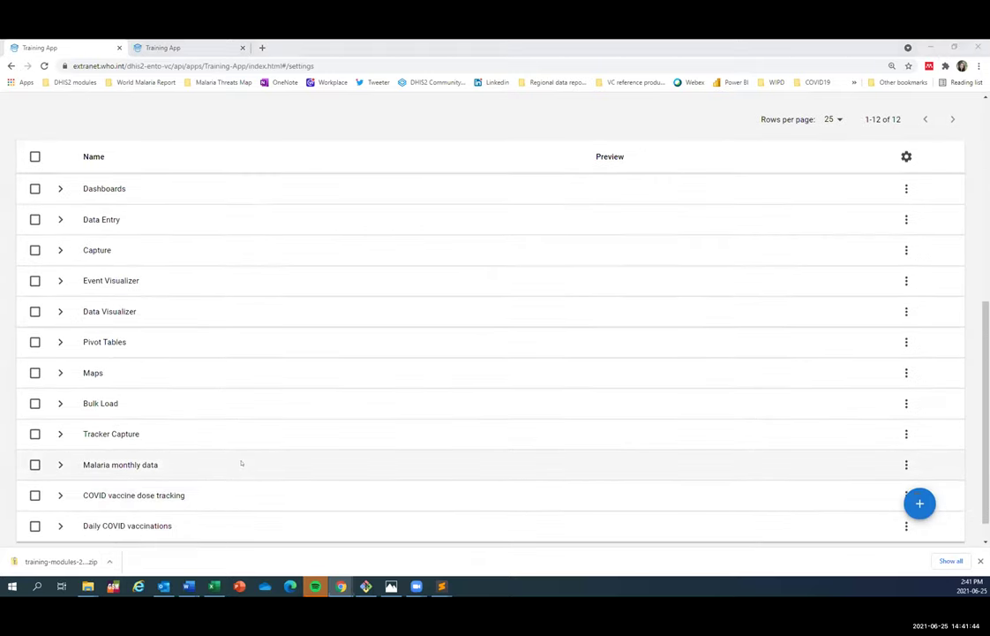
pyautogui.click(88, 586)
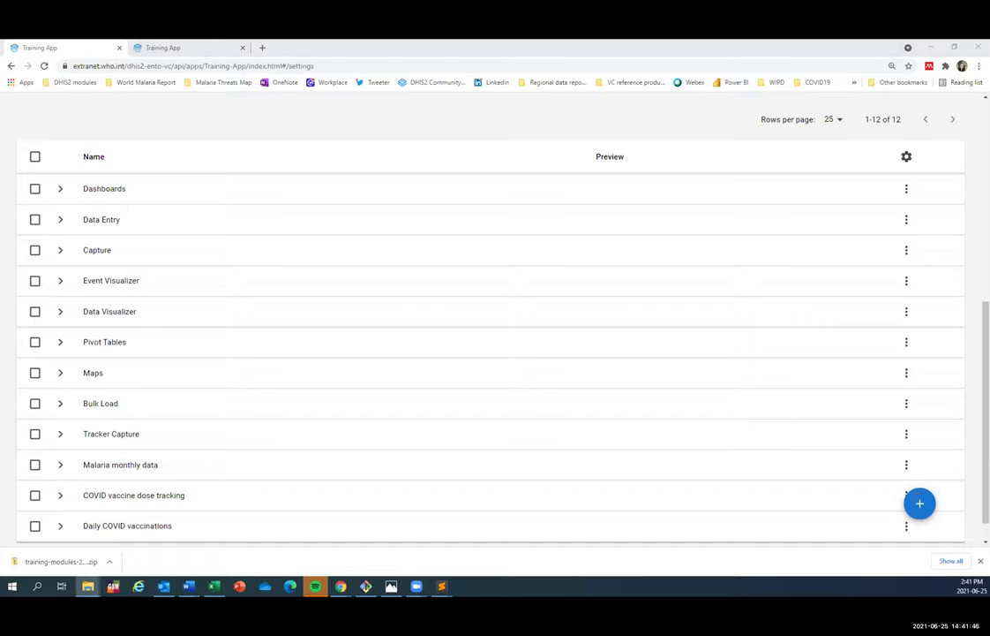
pyautogui.moveTo(166, 272); pyautogui.dragTo(256, 296)
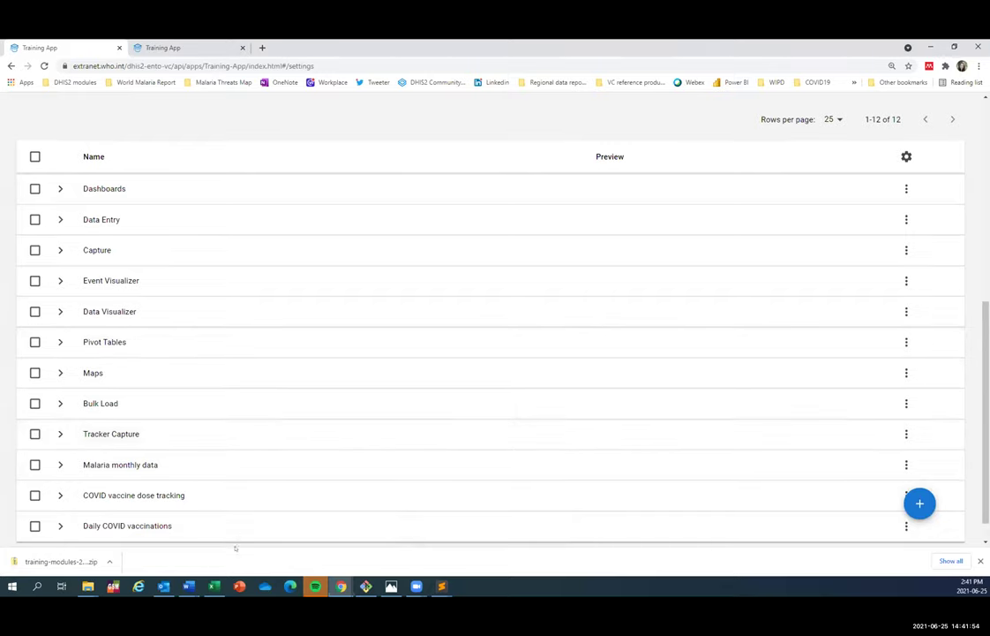
# - Expand the Landing page, open Entering data's module assignment, then cancel without changes
pyautogui.scroll(5, 236, 441)
pyautogui.click(60, 449)
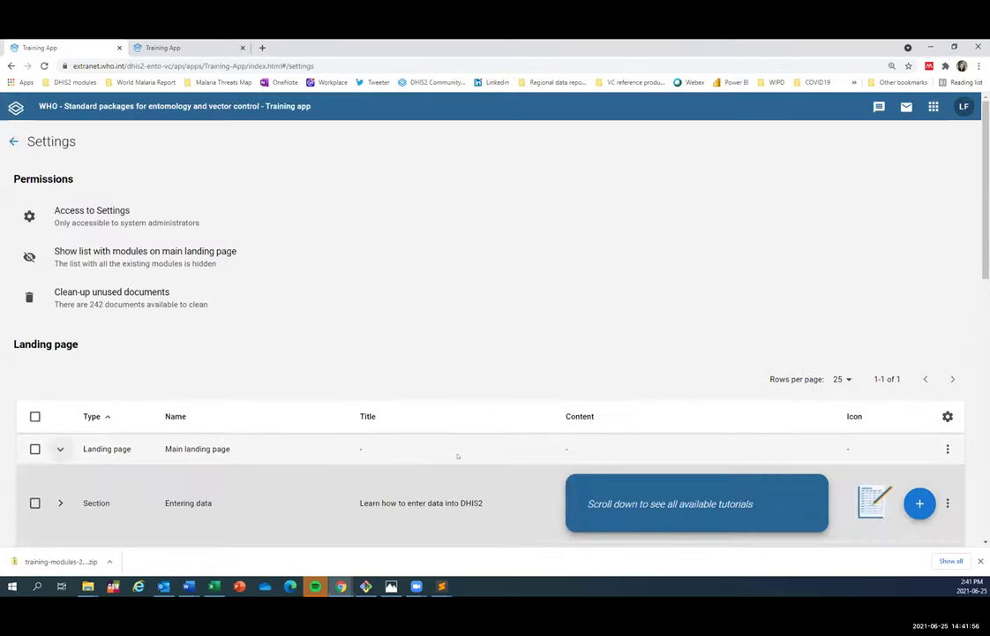
pyautogui.scroll(-2, 457, 455)
pyautogui.click(947, 399)
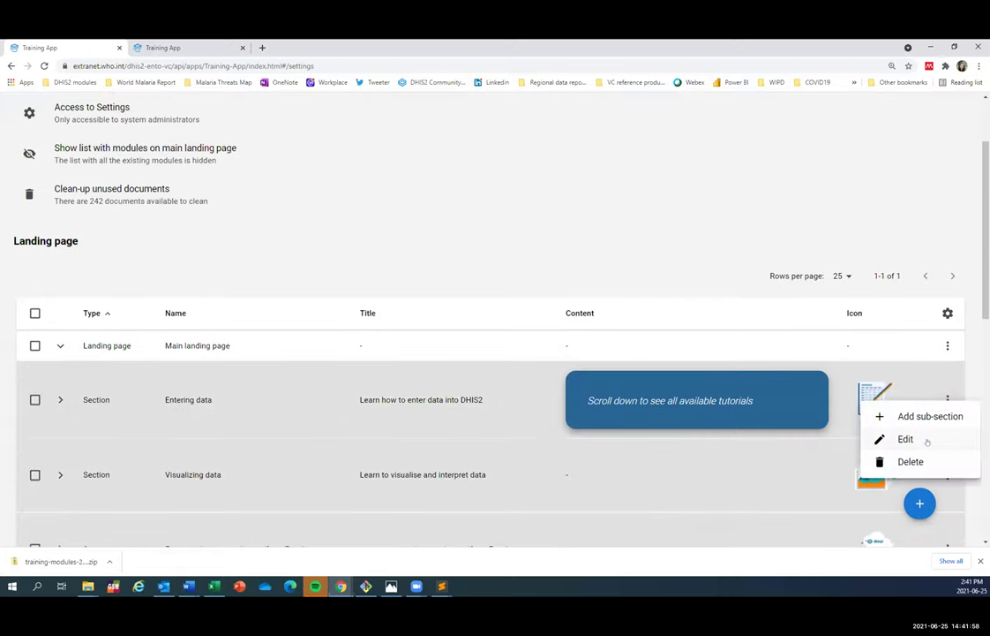
pyautogui.click(926, 439)
pyautogui.click(275, 403)
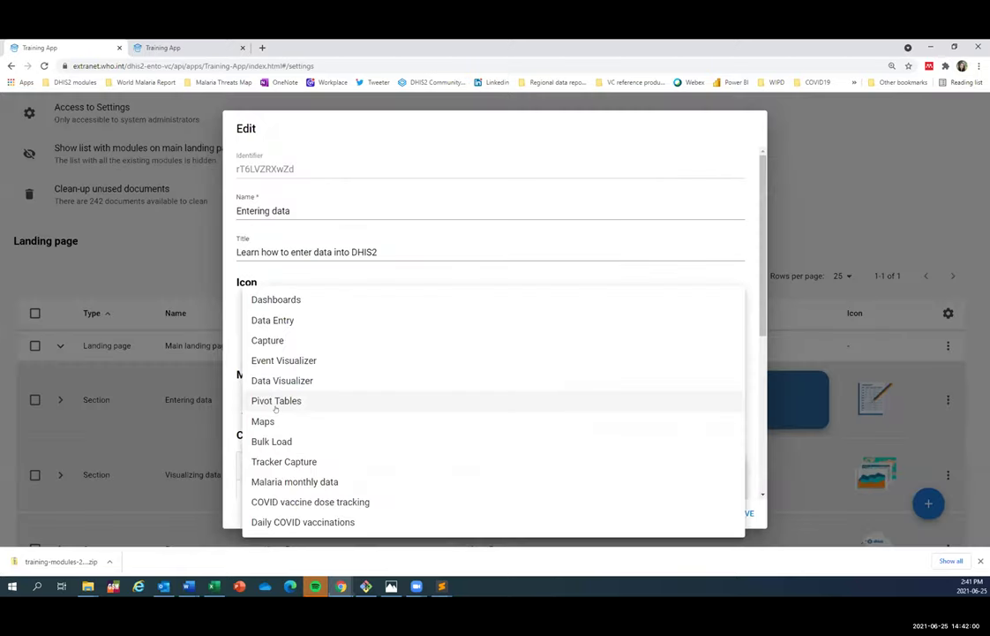
pyautogui.press('Escape')
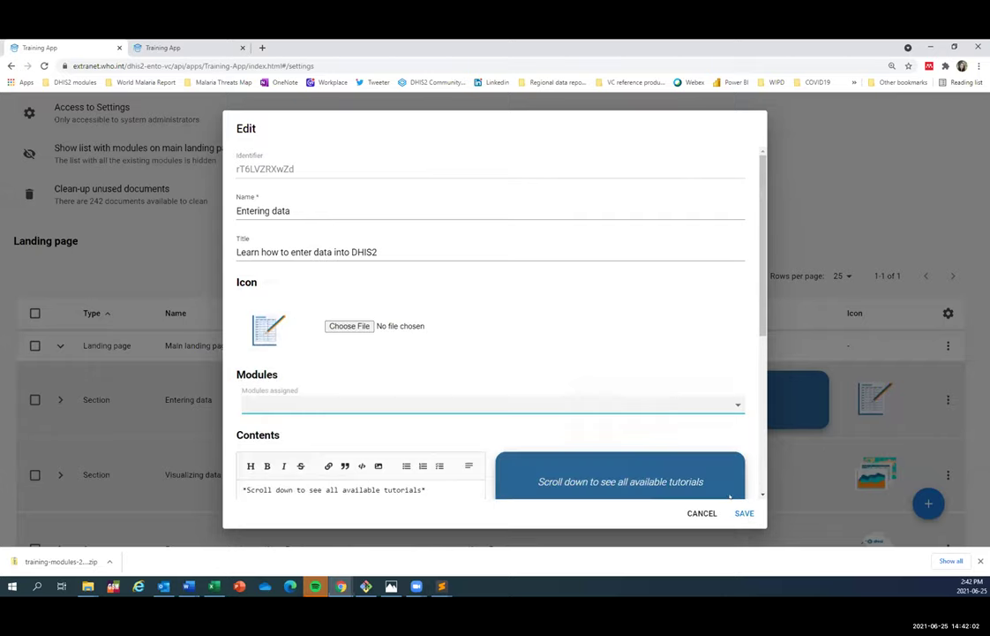
pyautogui.press('Escape')
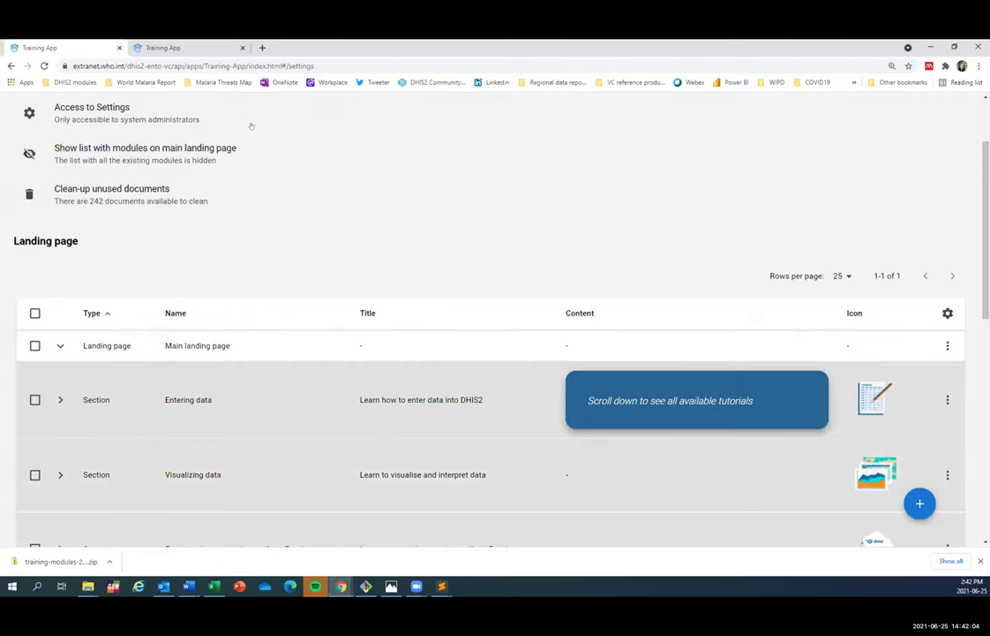
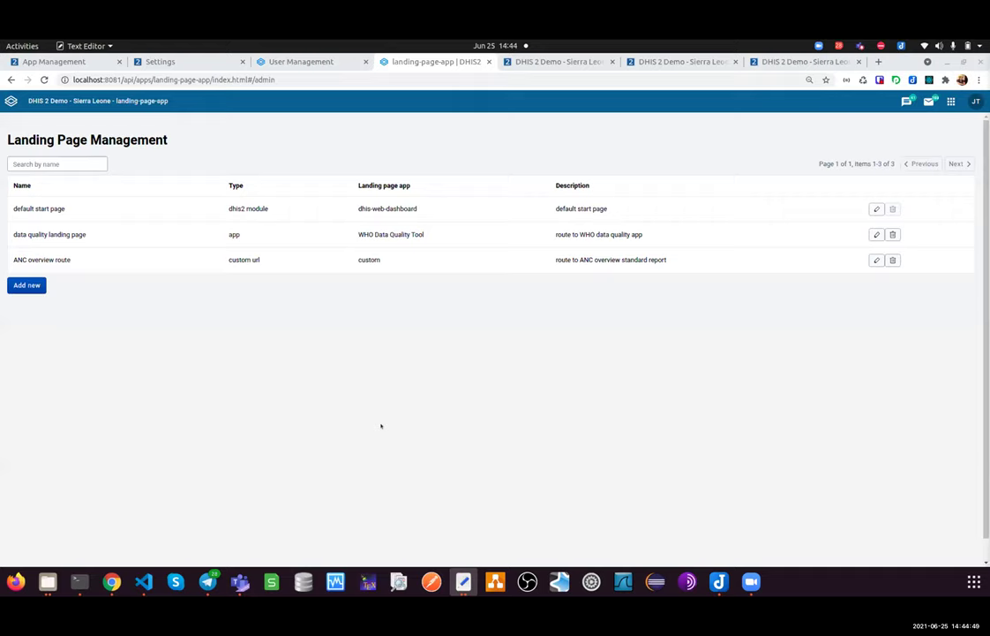
# - Check App Management, cancel an app upload, and view Appearance settings showing landing-page-app as start page
pyautogui.click(54, 61)
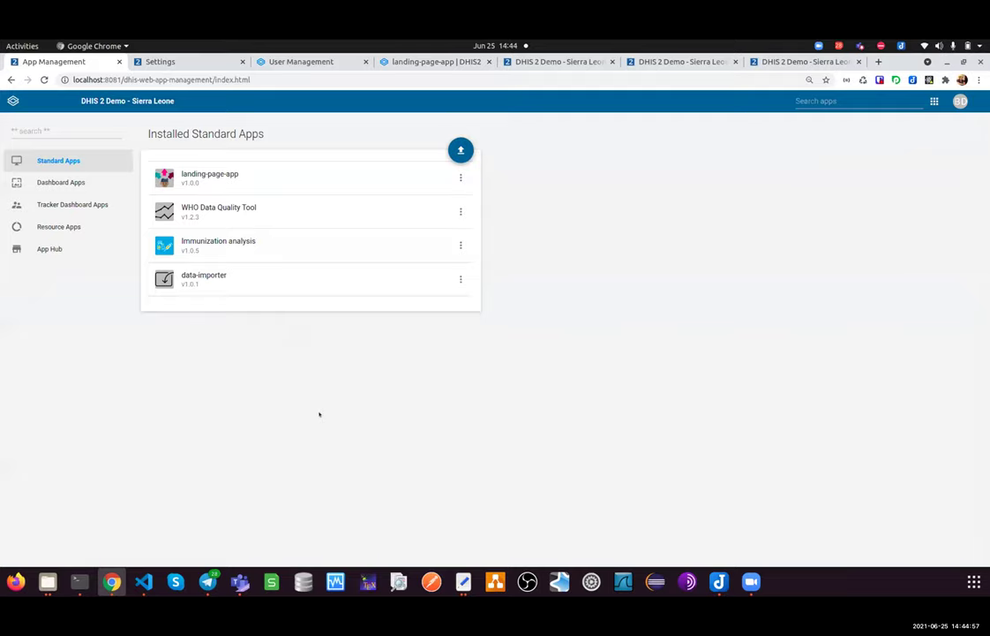
pyautogui.click(455, 149)
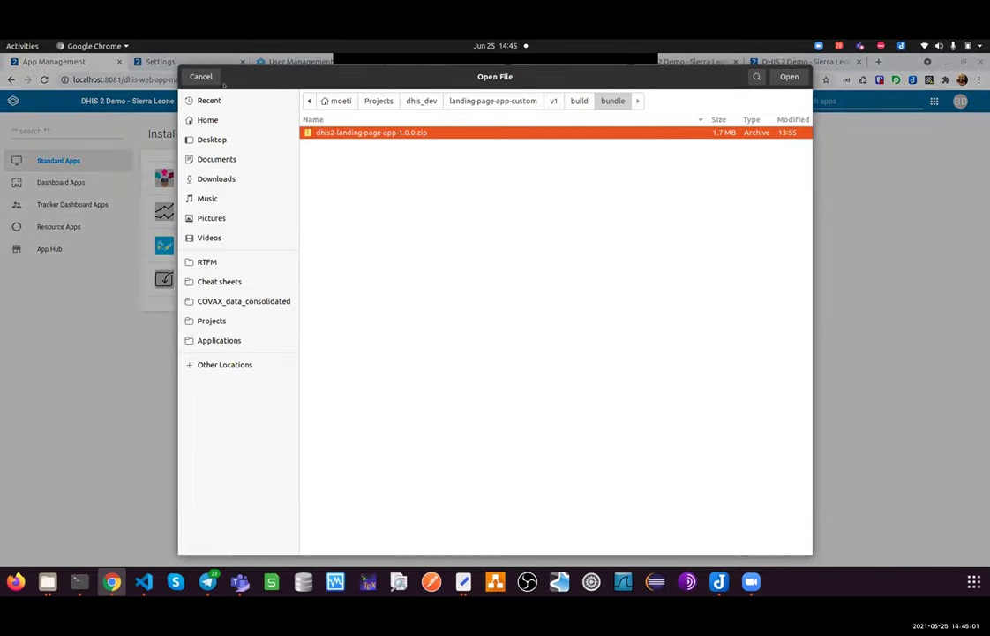
pyautogui.click(202, 78)
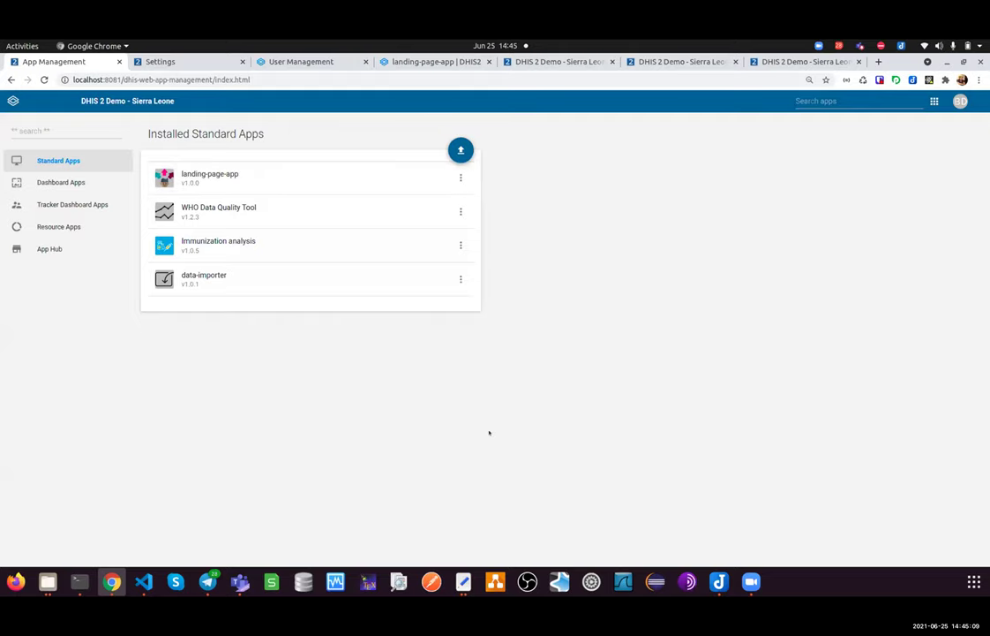
pyautogui.click(185, 61)
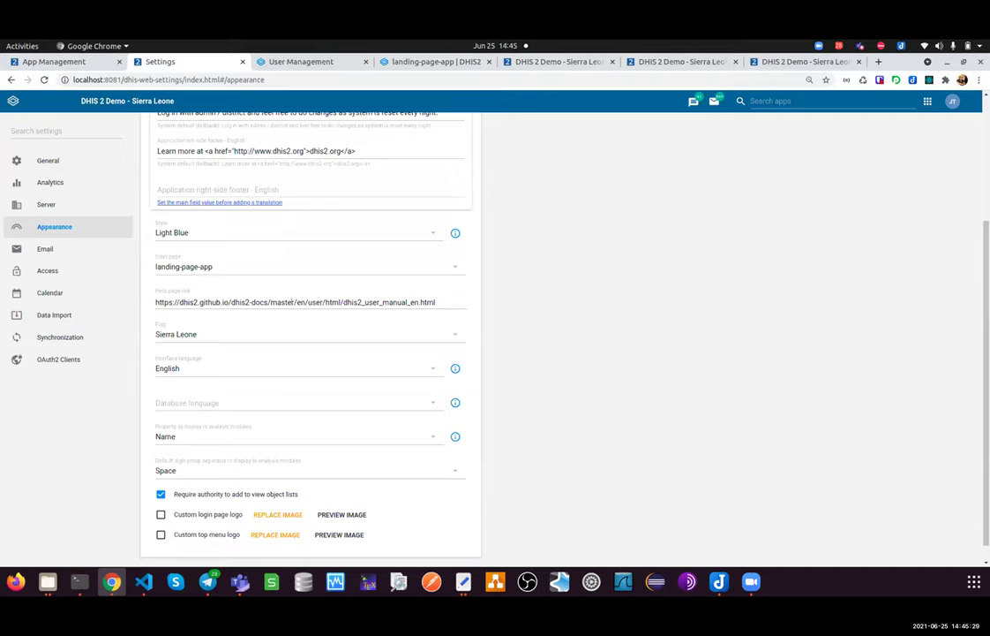
# - Show the user role's authorities with the landingpageapp app ticked under Apps
pyautogui.click(319, 55)
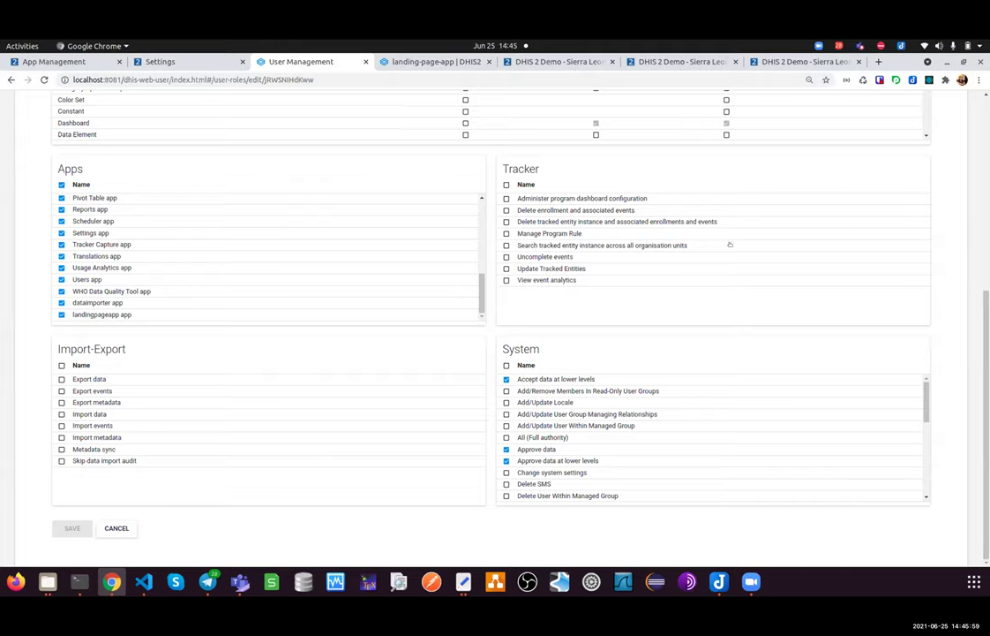
# - Bring up landing-page-app's Landing Page Management list of three pages in a maximized browser window
pyautogui.doubleClick(782, 53)
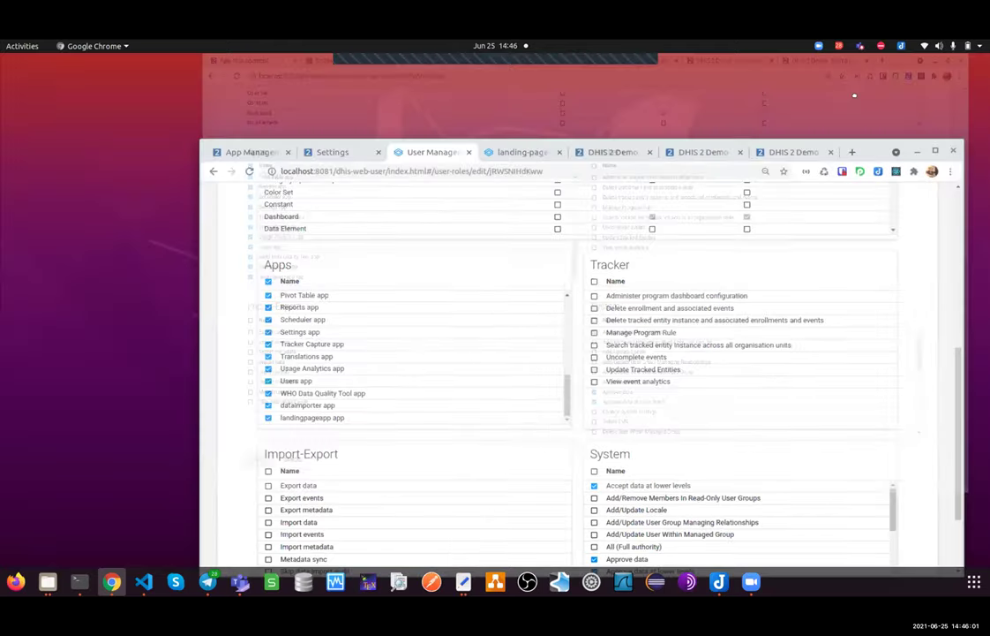
pyautogui.click(501, 111)
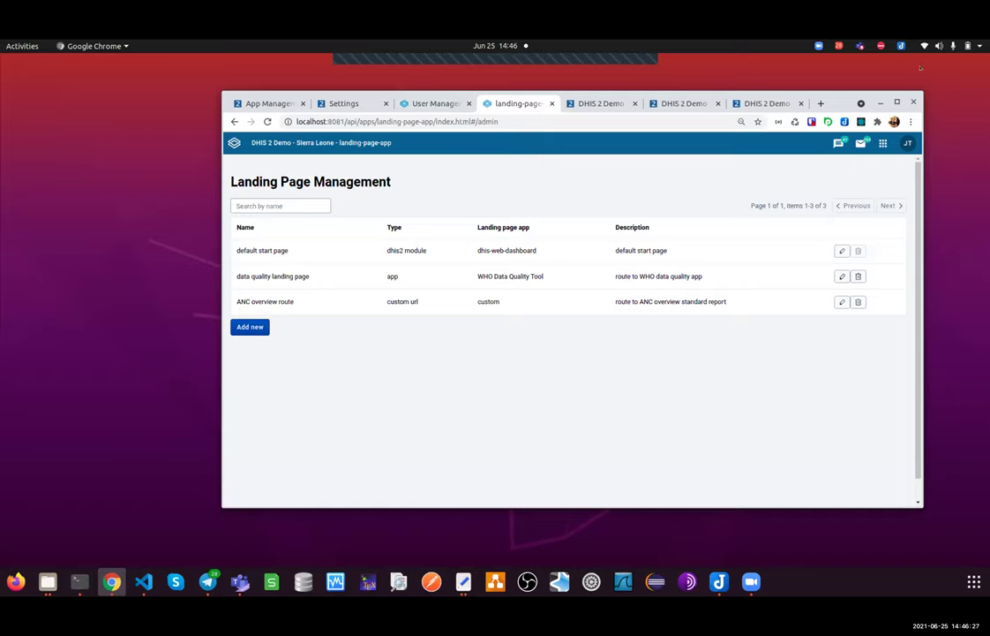
pyautogui.doubleClick(787, 92)
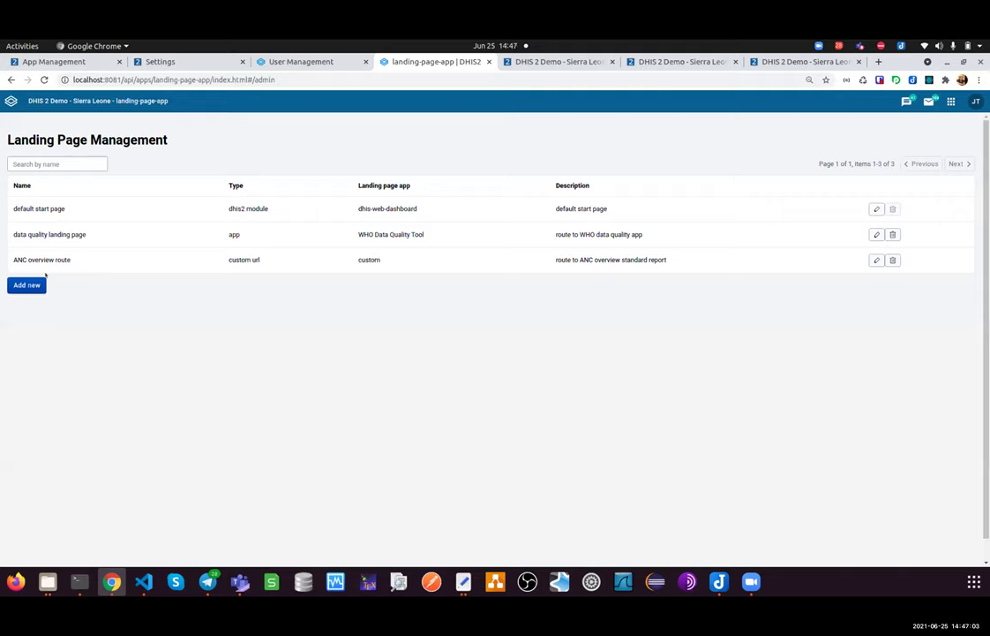
# - Start a new landing page named 'data entry'
pyautogui.click(29, 284)
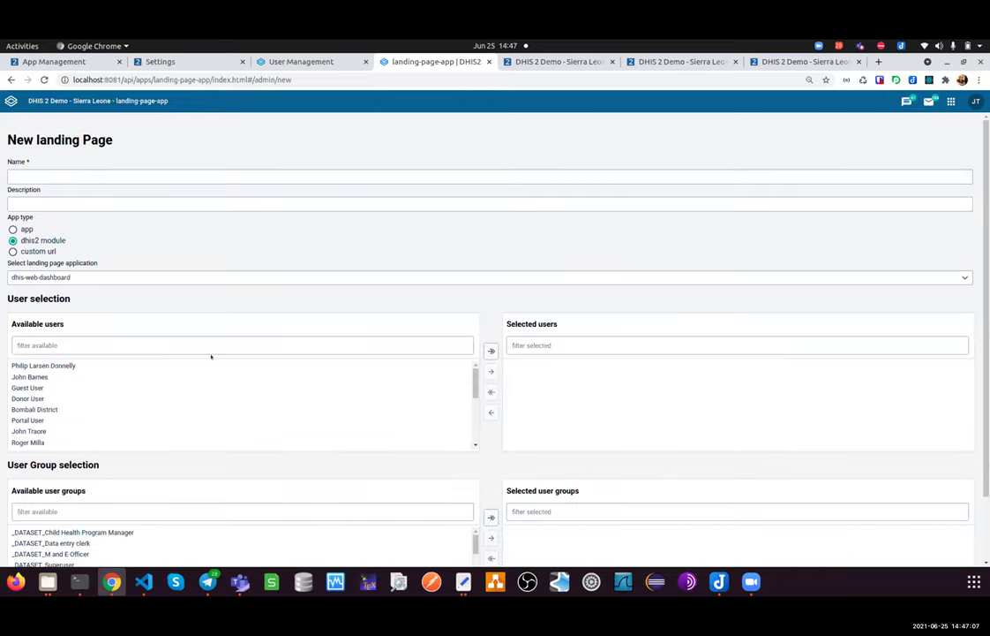
pyautogui.click(178, 175)
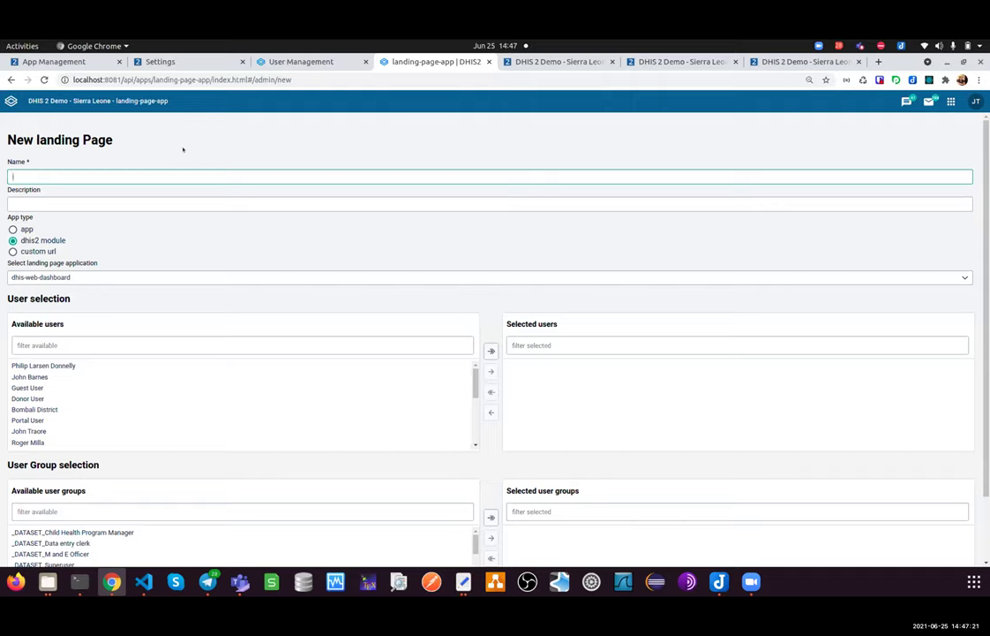
pyautogui.write('data entry')
pyautogui.click(55, 202)
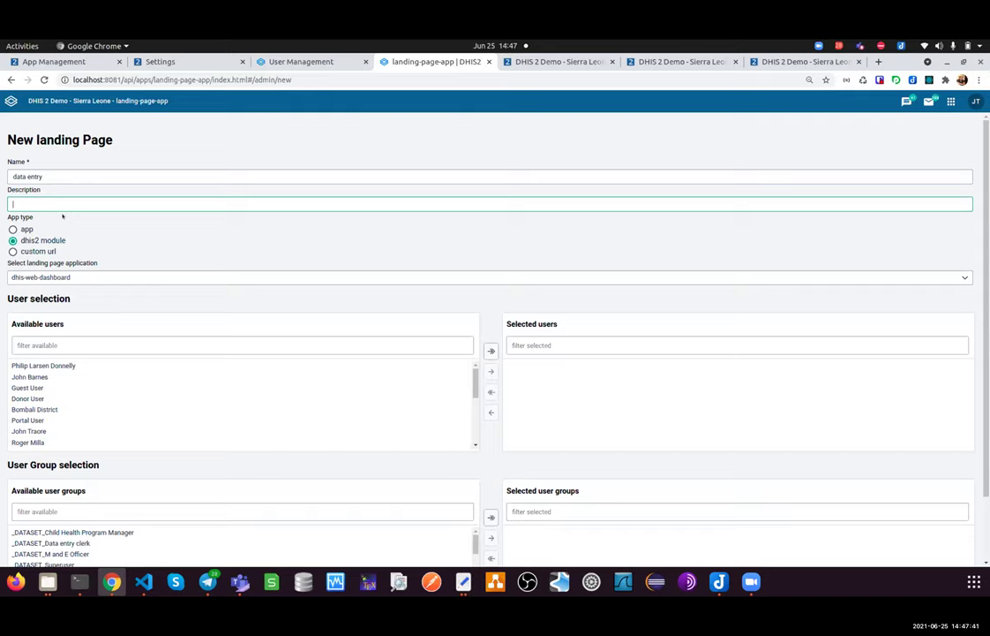
# - Browse the app and dhis2 module lists without choosing, leaving app type on dhis2 module
pyautogui.click(12, 230)
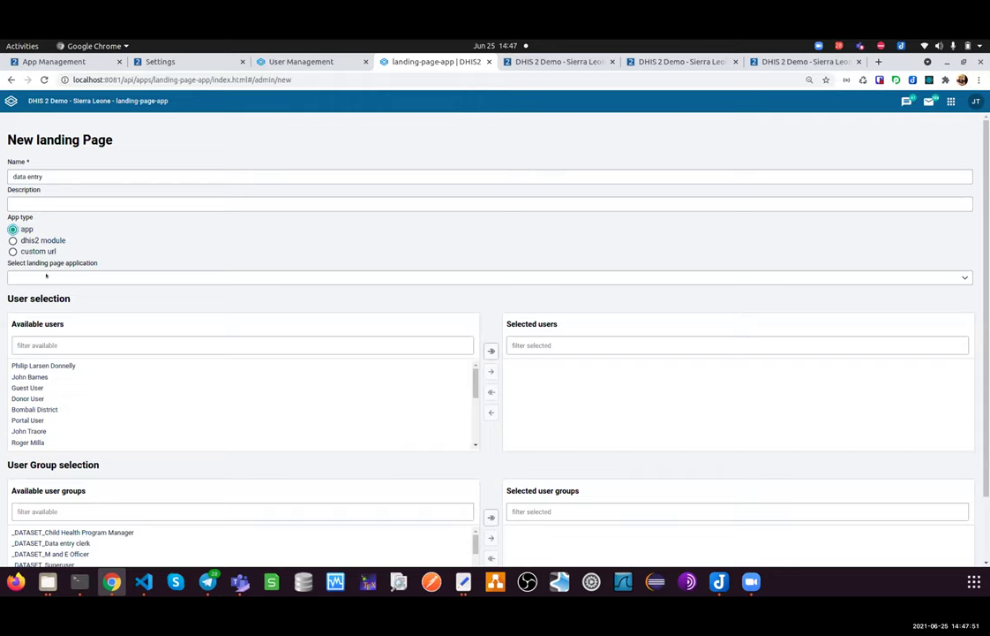
pyautogui.click(87, 278)
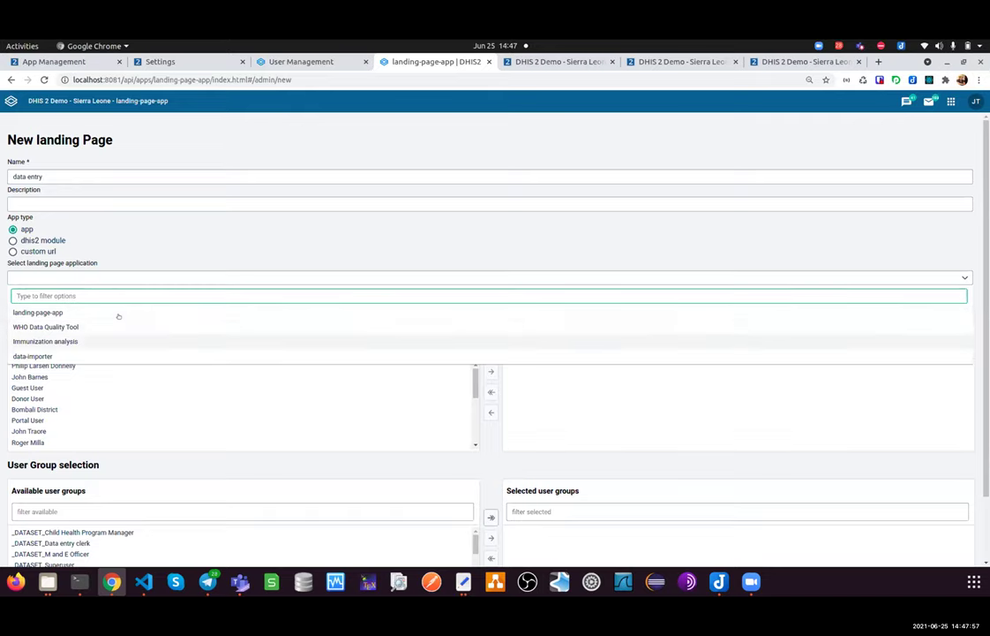
pyautogui.click(63, 275)
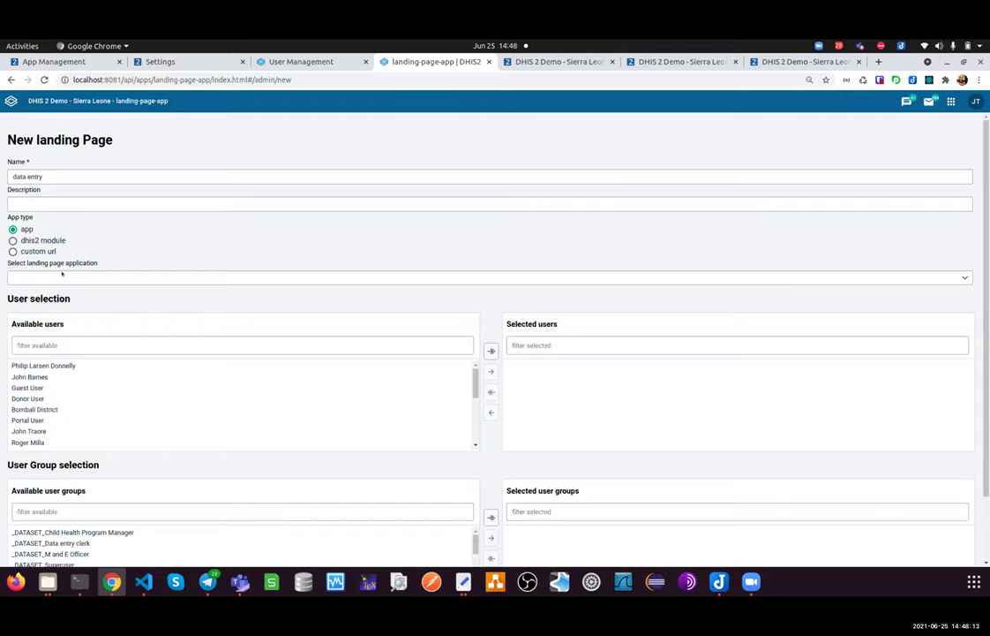
pyautogui.click(12, 240)
pyautogui.click(101, 276)
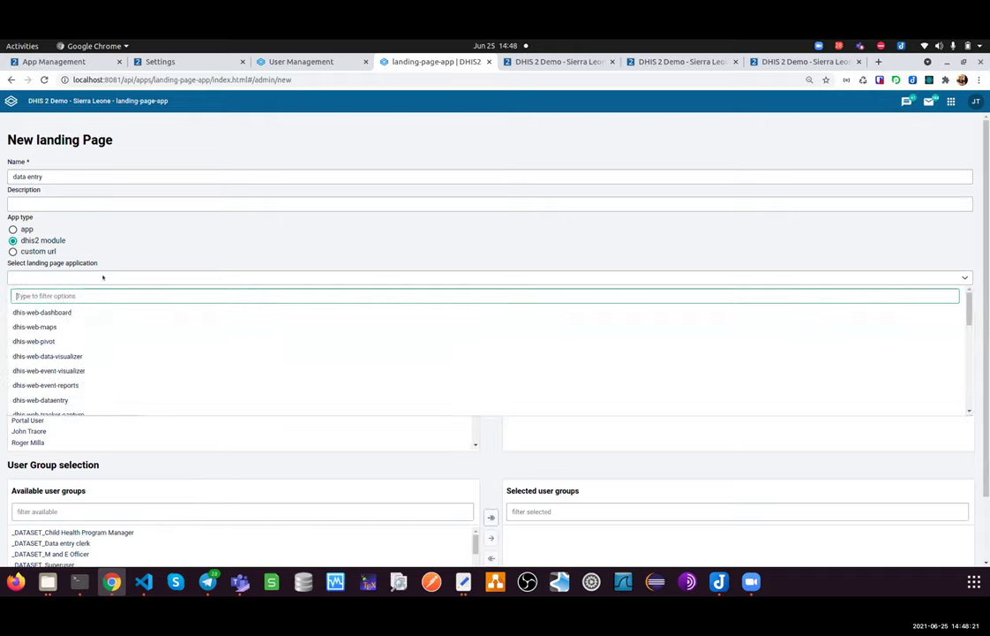
pyautogui.scroll(-5, 186, 371)
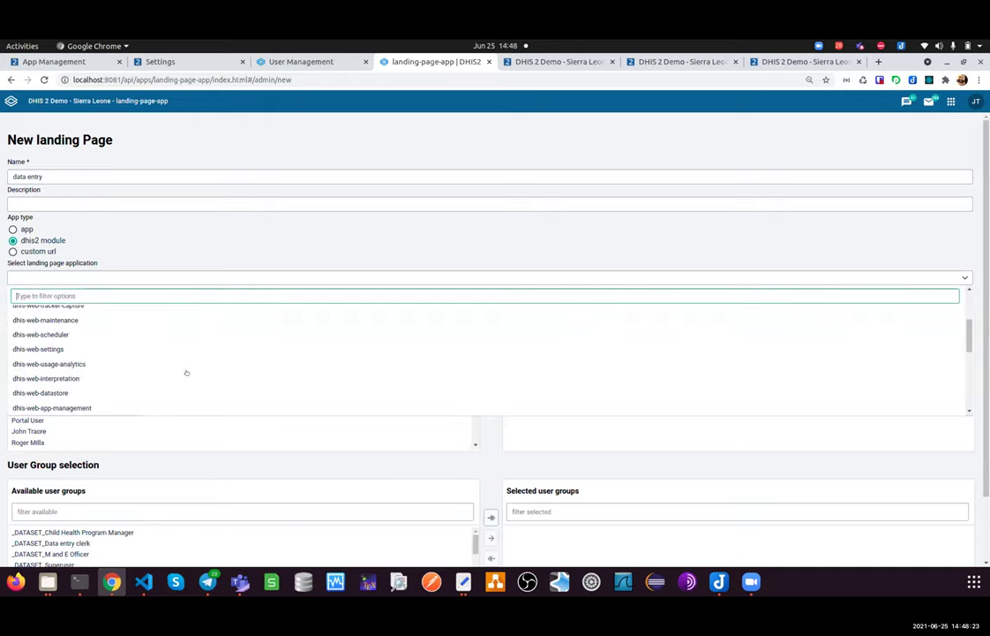
pyautogui.scroll(-3, 186, 372)
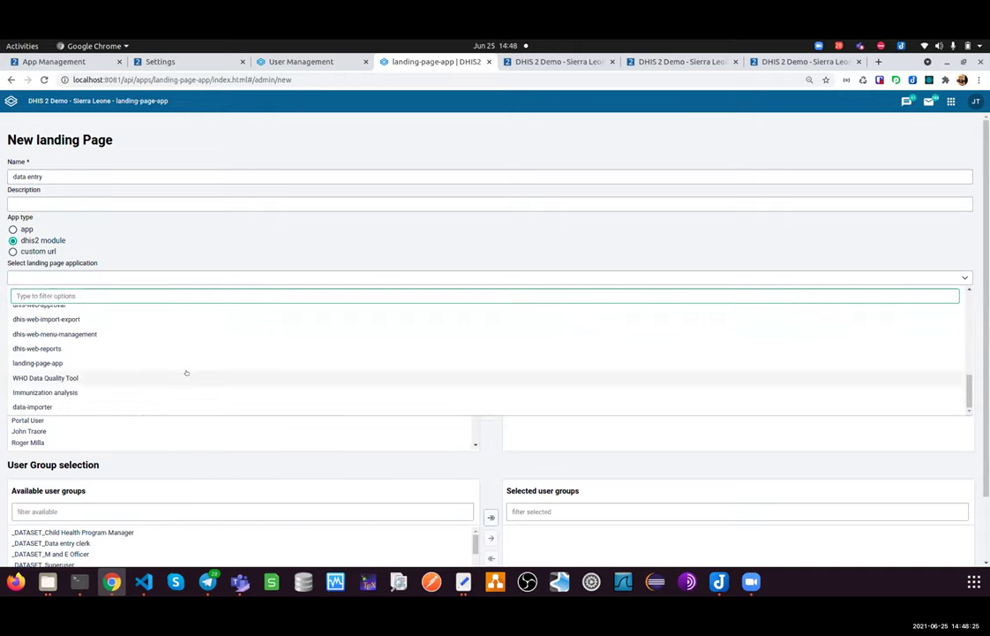
pyautogui.click(21, 268)
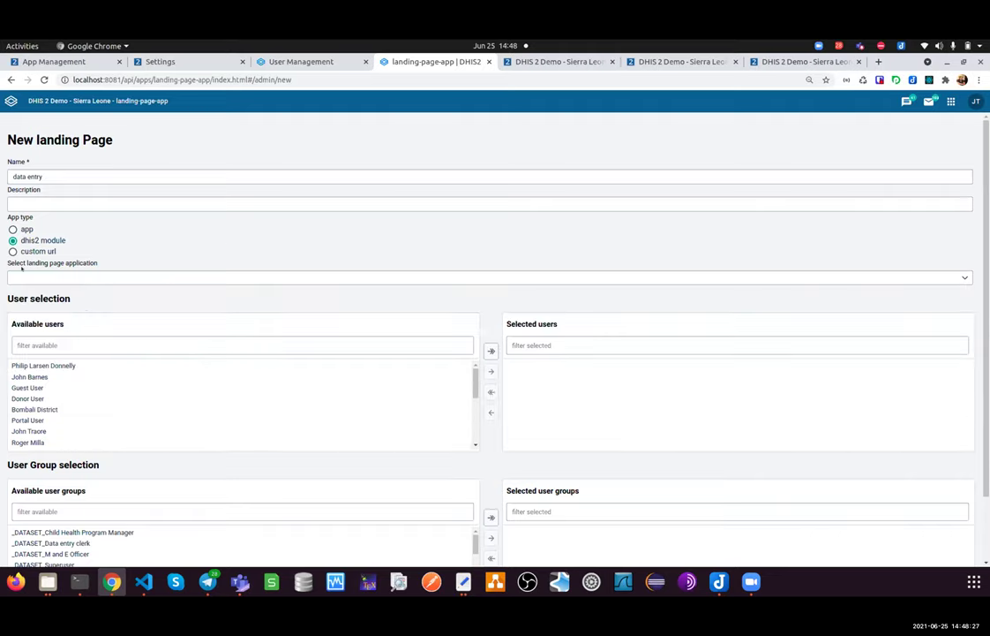
# - Set the 'data entry' landing page application to the dhis2 module dhis-web-dataentry
pyautogui.click(12, 252)
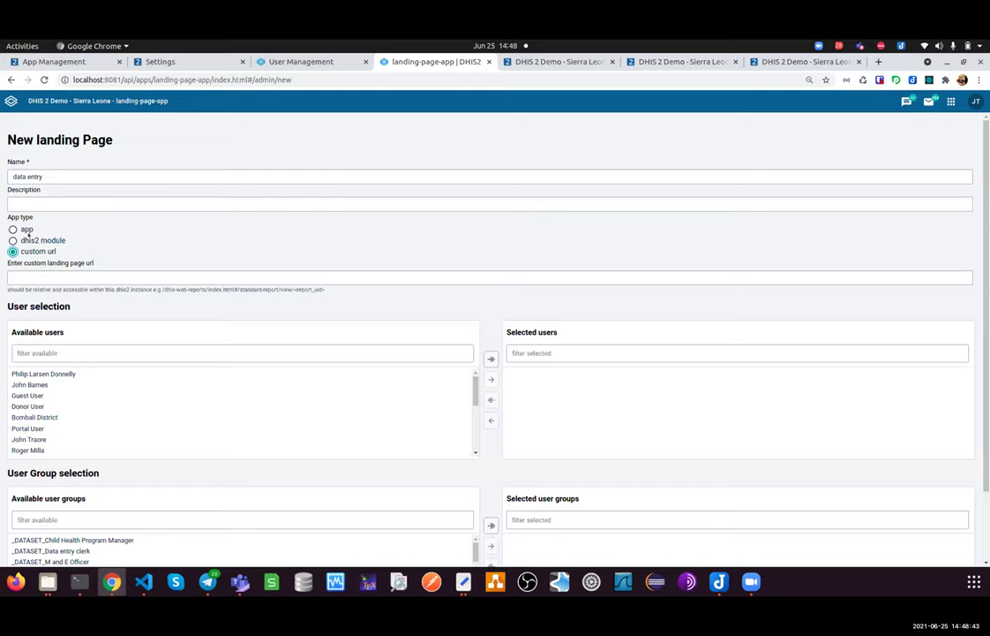
pyautogui.click(13, 240)
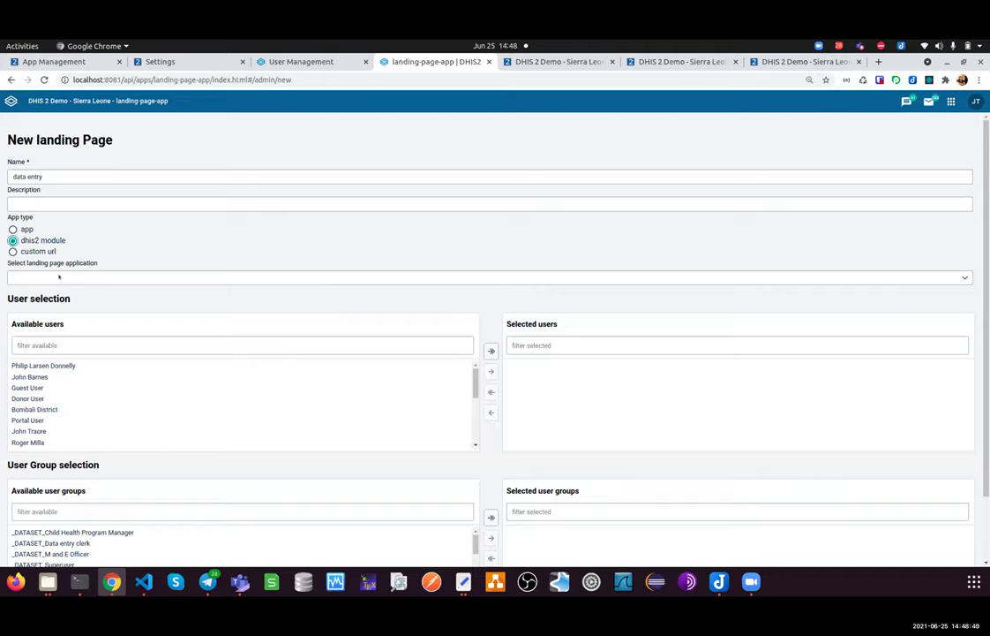
pyautogui.click(59, 276)
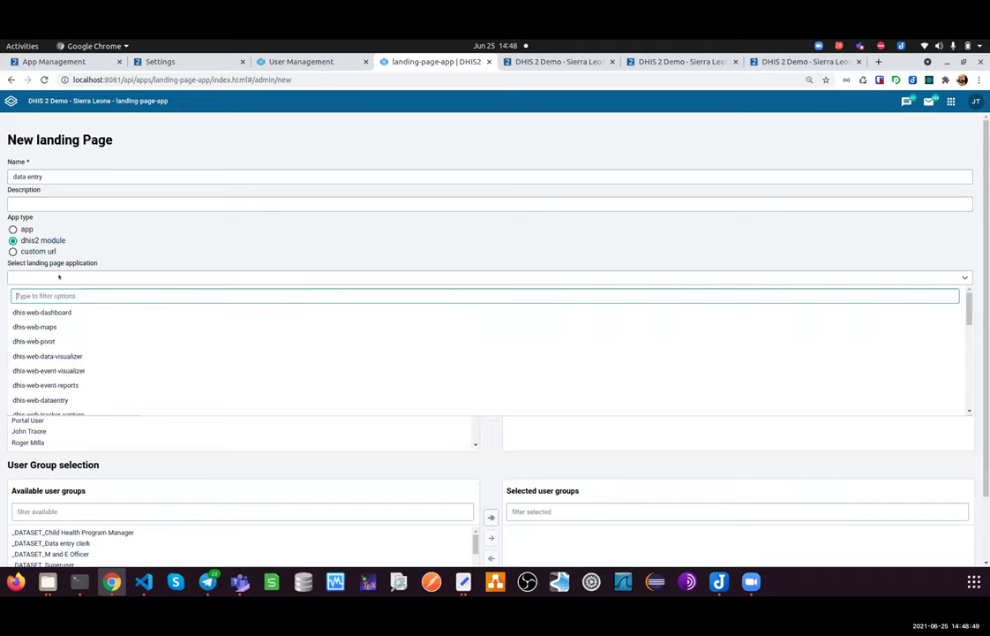
pyautogui.click(63, 400)
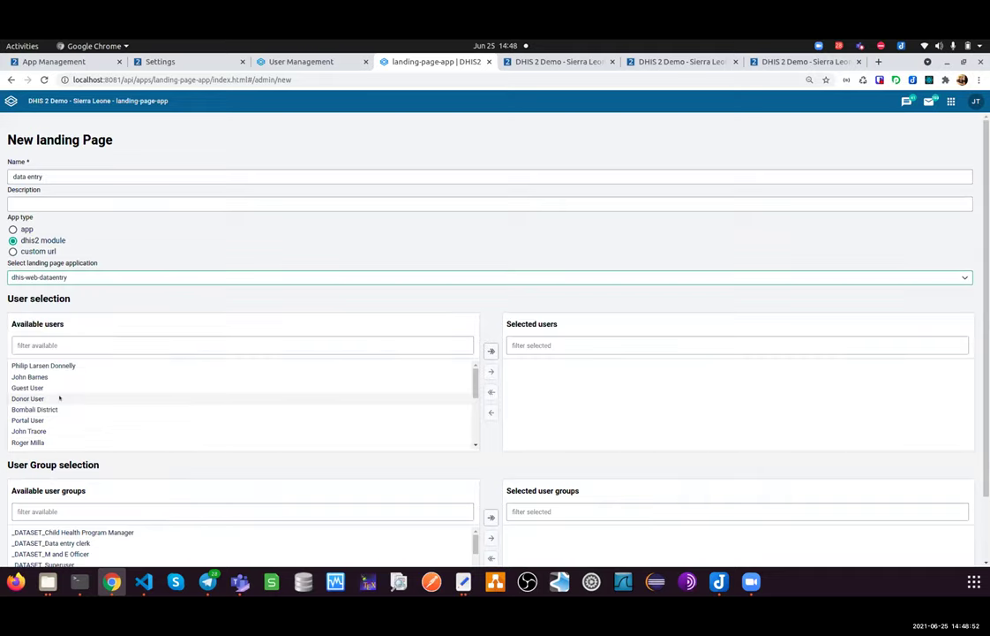
pyautogui.click(119, 343)
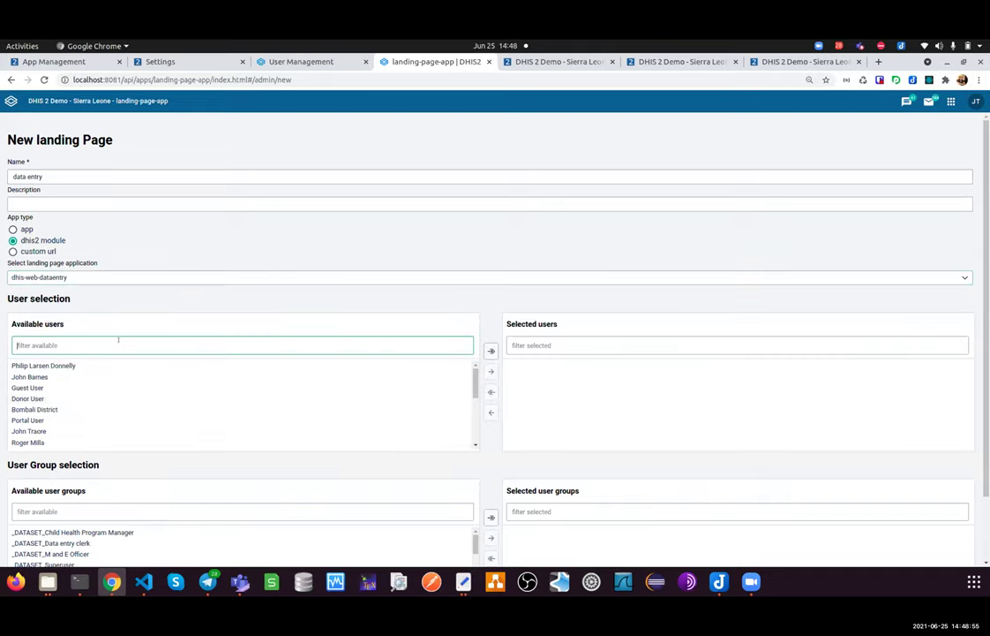
# - Filter available users by 'tra' and add a matching test user to Selected users
pyautogui.scroll(-3, 316, 376)
pyautogui.scroll(2, 300, 369)
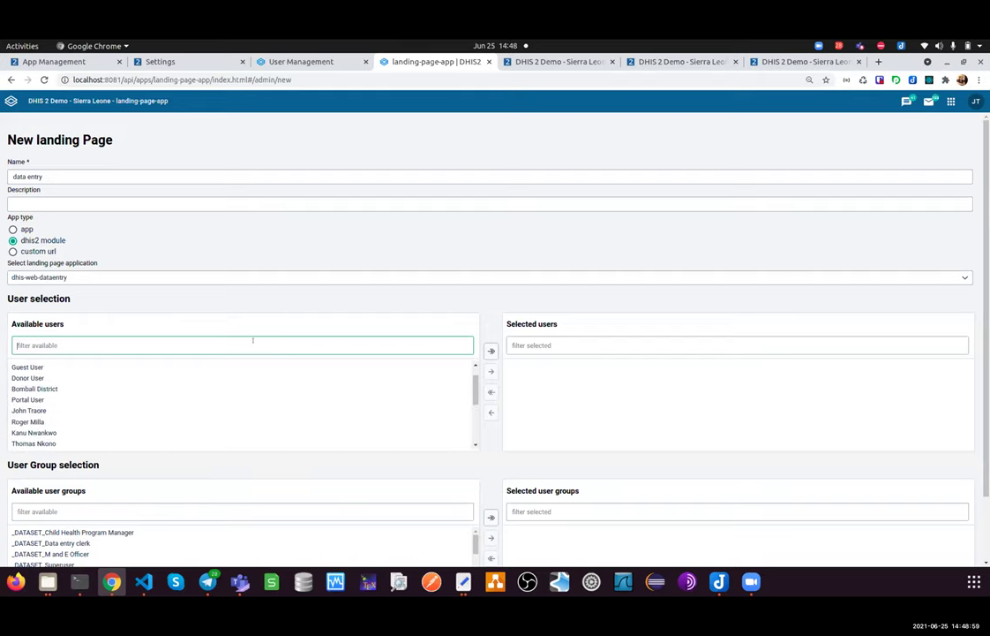
pyautogui.write('tra')
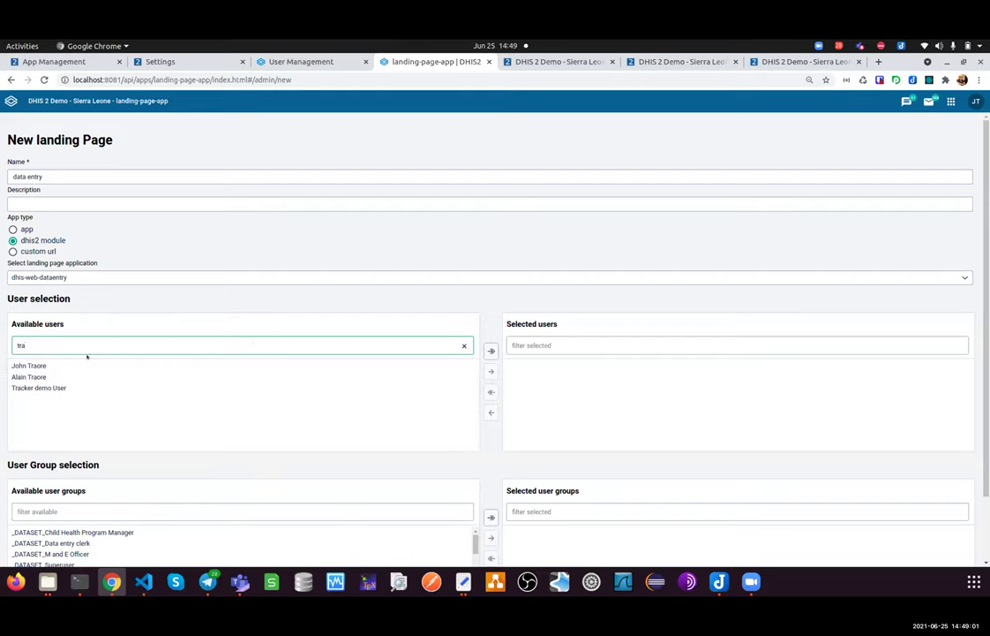
pyautogui.doubleClick(35, 377)
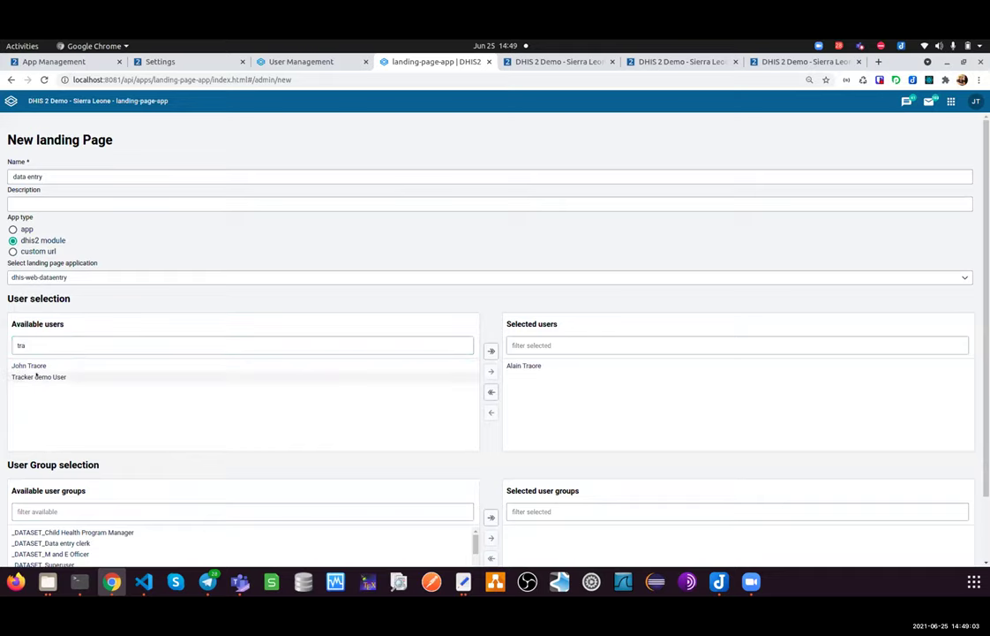
# - Save the 'data entry' landing page, giving four routes, then go to the DHIS2 login tab
pyautogui.scroll(-2, 506, 279)
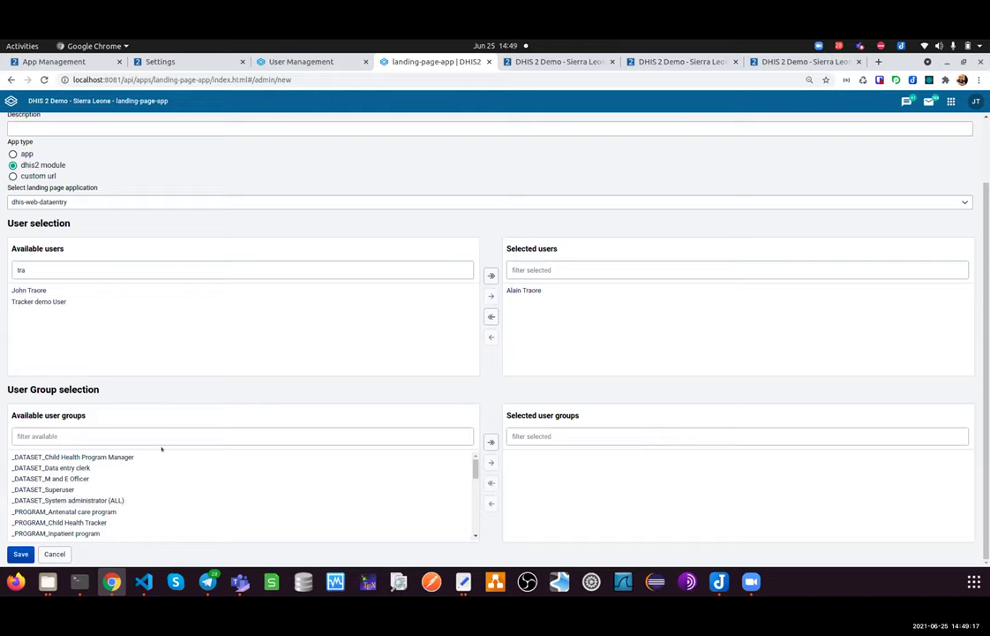
pyautogui.scroll(2, 192, 451)
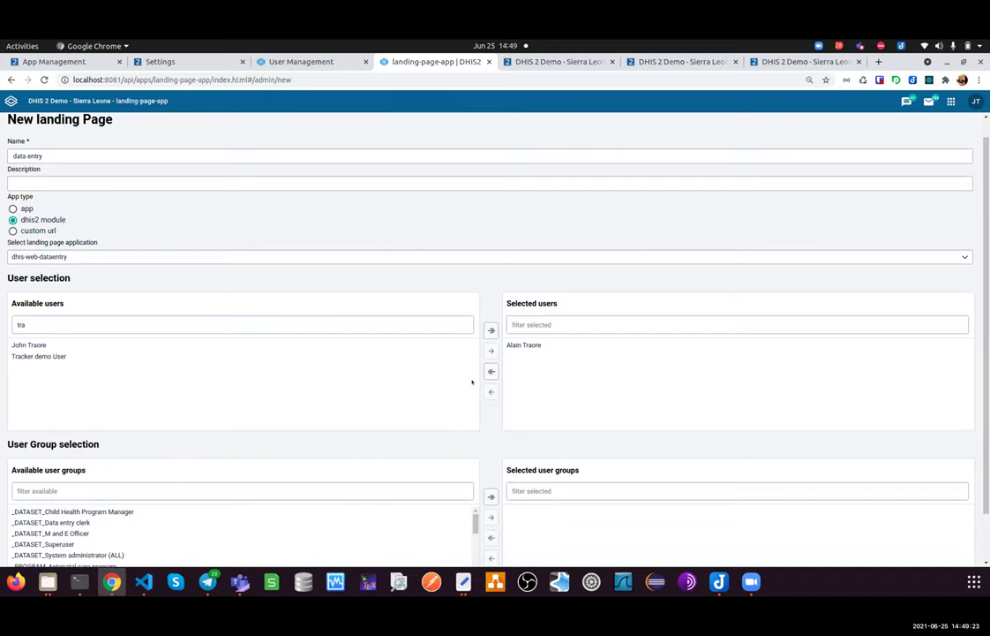
pyautogui.scroll(-1, 490, 441)
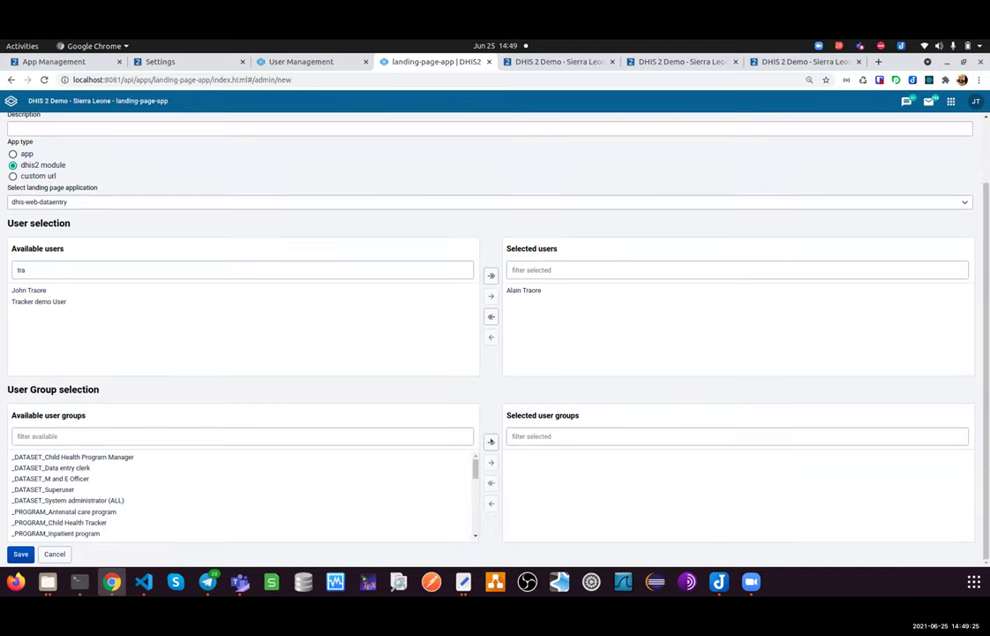
pyautogui.click(19, 554)
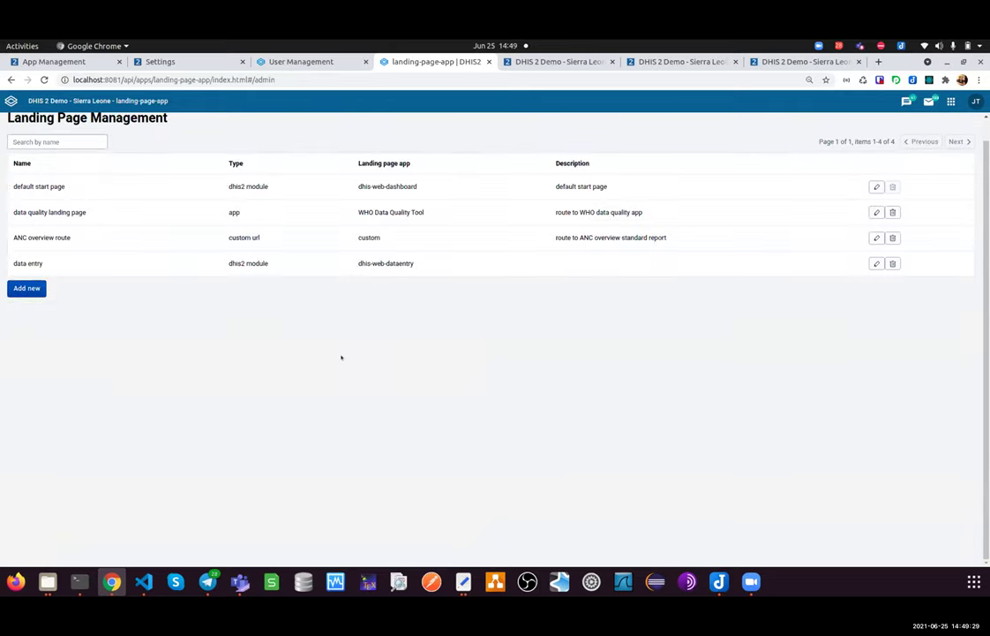
pyautogui.scroll(1, 342, 358)
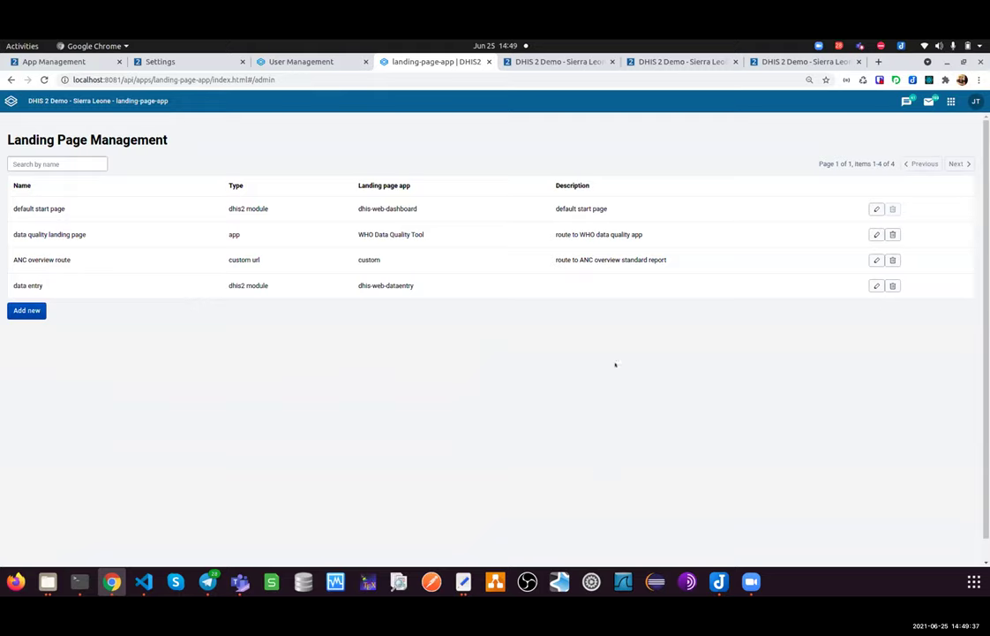
pyautogui.click(600, 64)
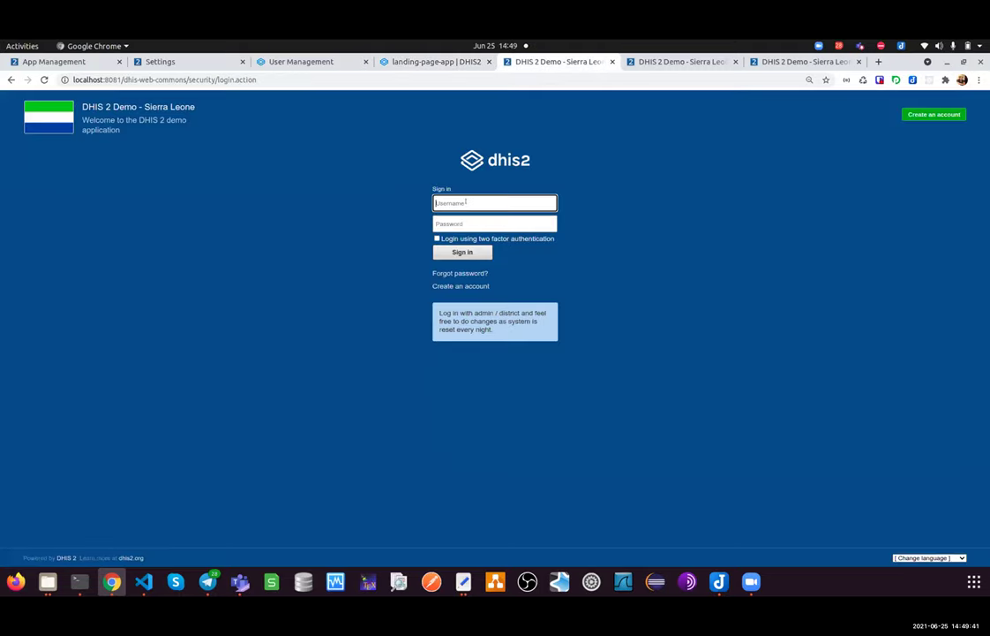
# - Sign in as the first test user, confirm Data Entry opens, then log out
pyautogui.write('traore')
pyautogui.click(474, 218)
pyautogui.write('district')
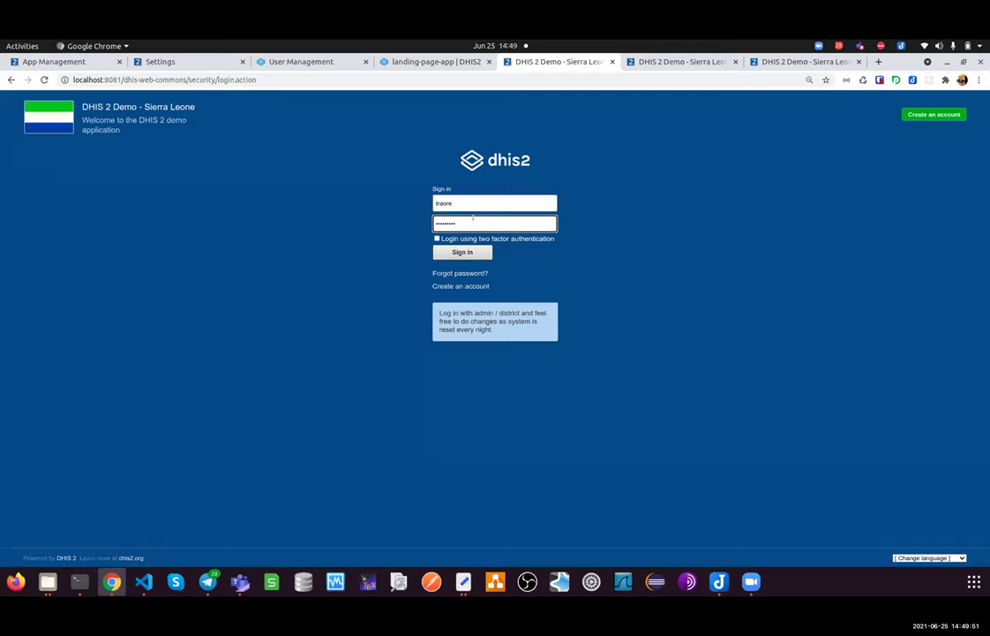
pyautogui.click(463, 251)
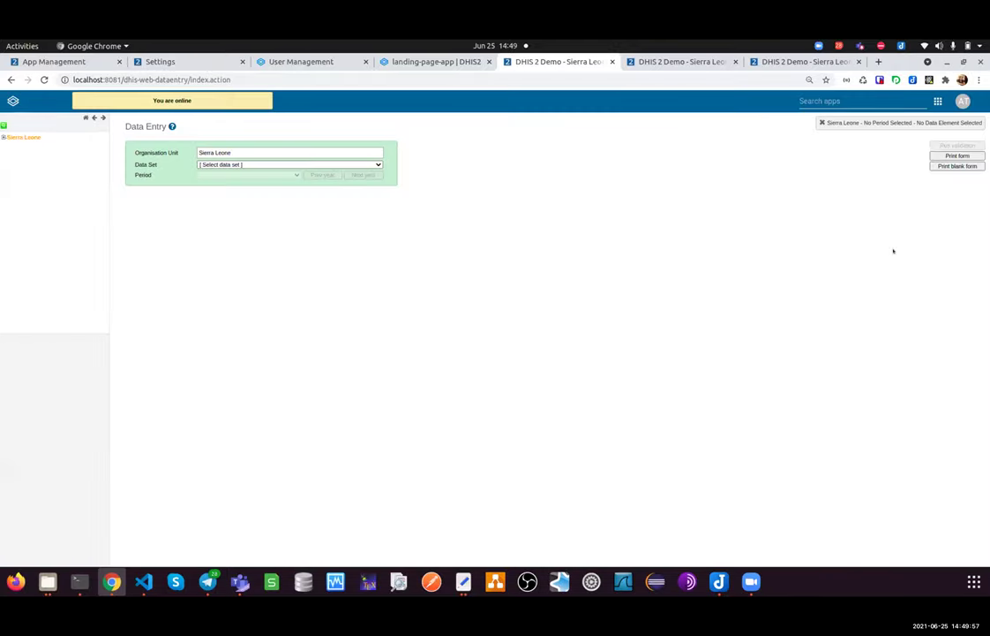
pyautogui.click(963, 102)
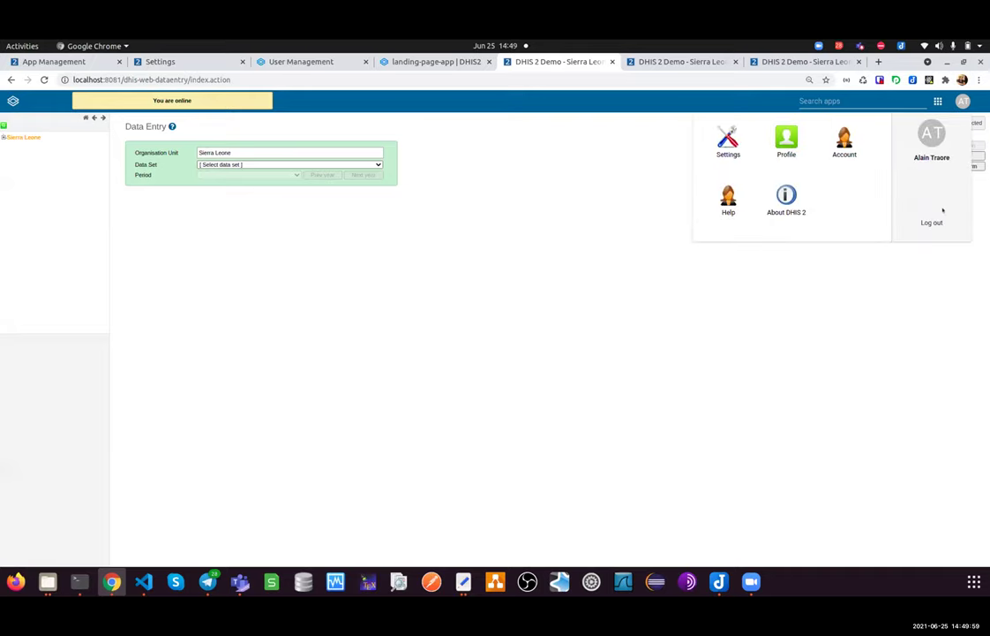
pyautogui.click(936, 220)
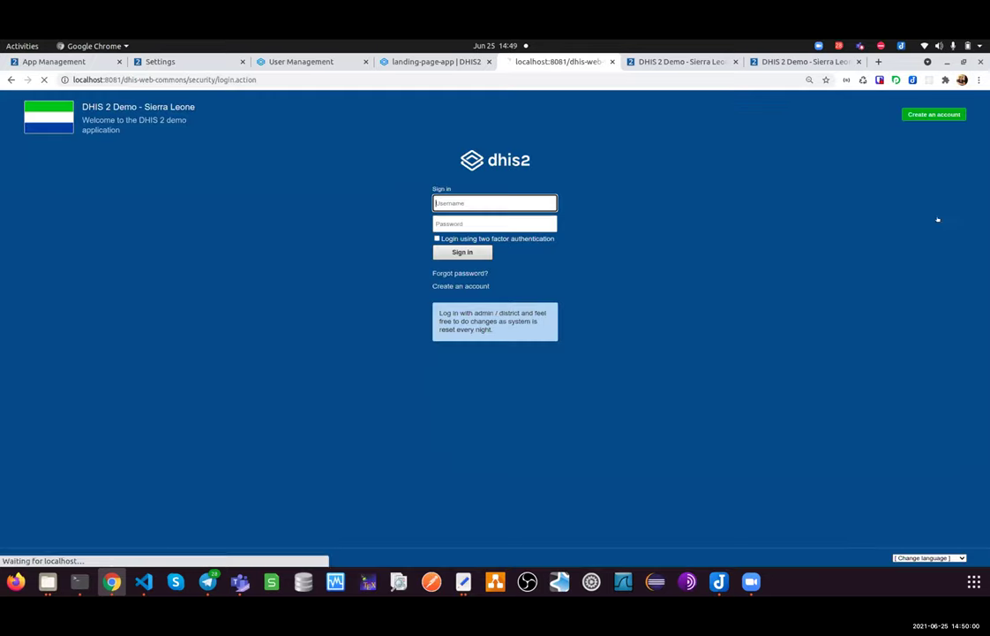
# - Sign in as the second test user in the next tab, confirm ANC Overview loads, then log out
pyautogui.click(660, 61)
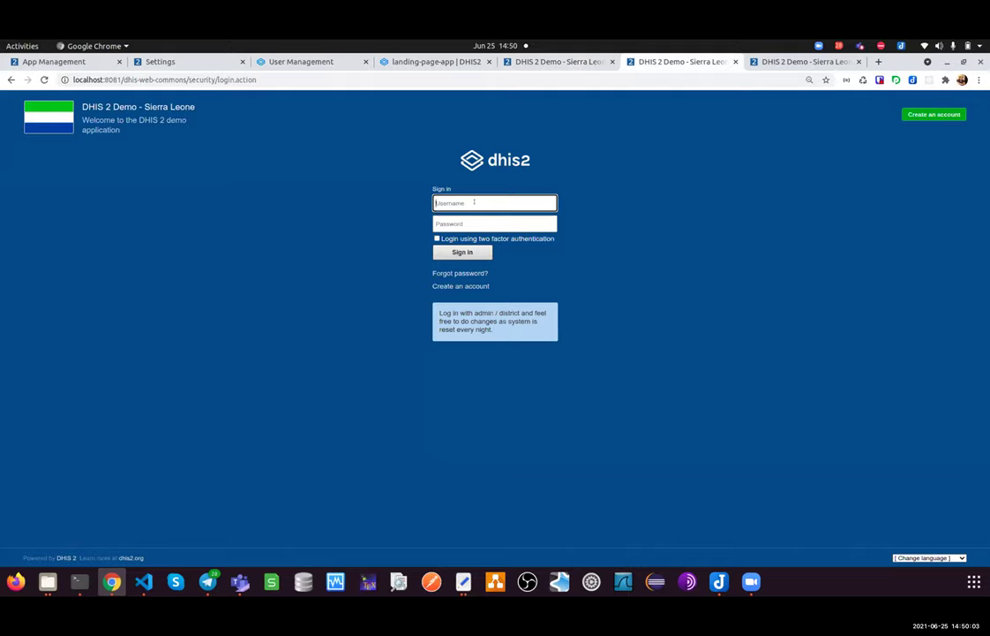
pyautogui.write('a')
pyautogui.write('onan')
pyautogui.press('Tab')
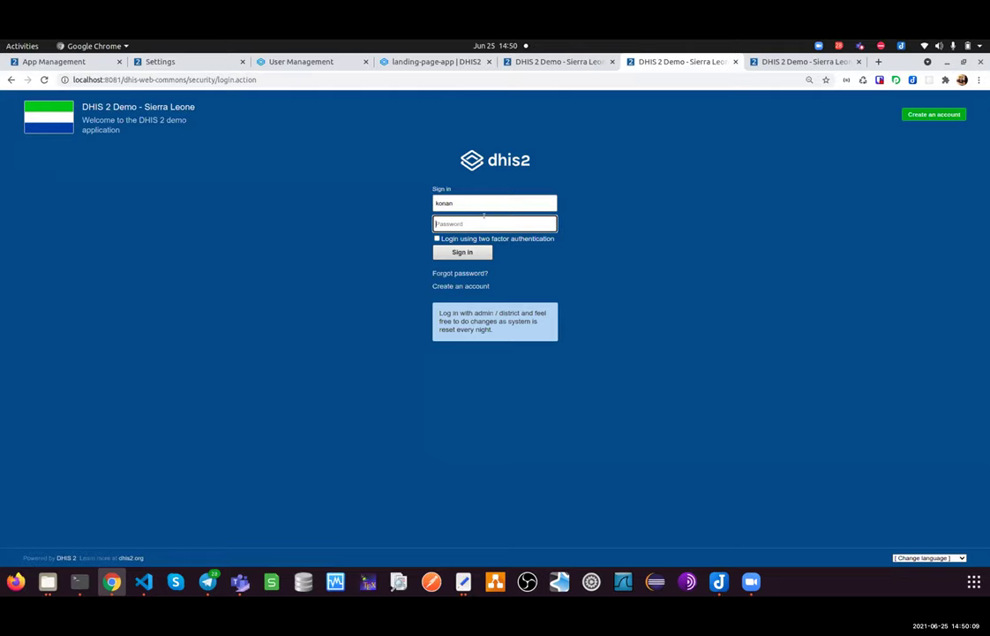
pyautogui.write('disistrict')
pyautogui.click(448, 252)
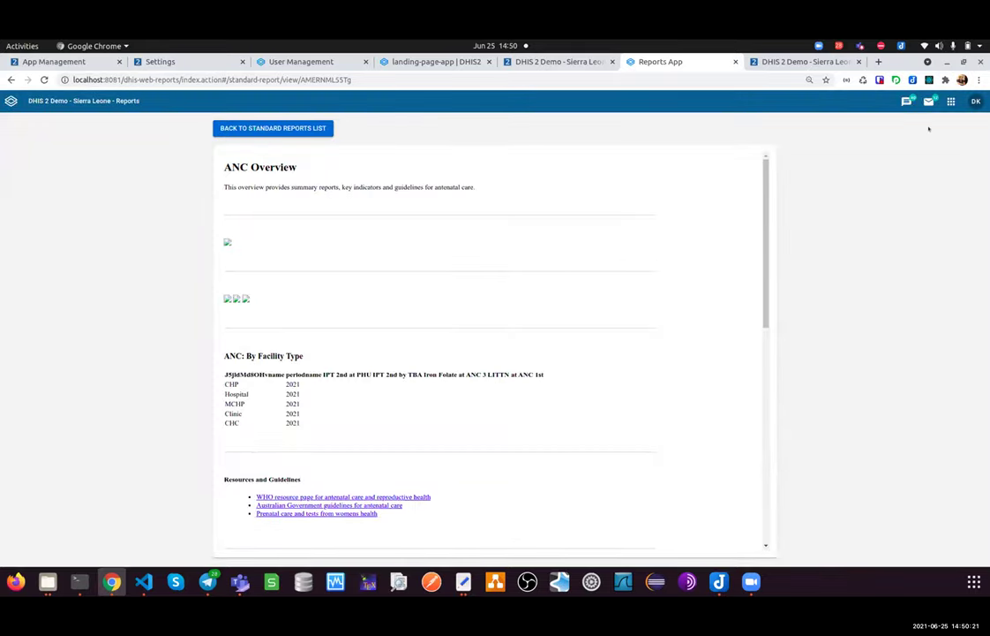
pyautogui.click(975, 101)
pyautogui.click(880, 251)
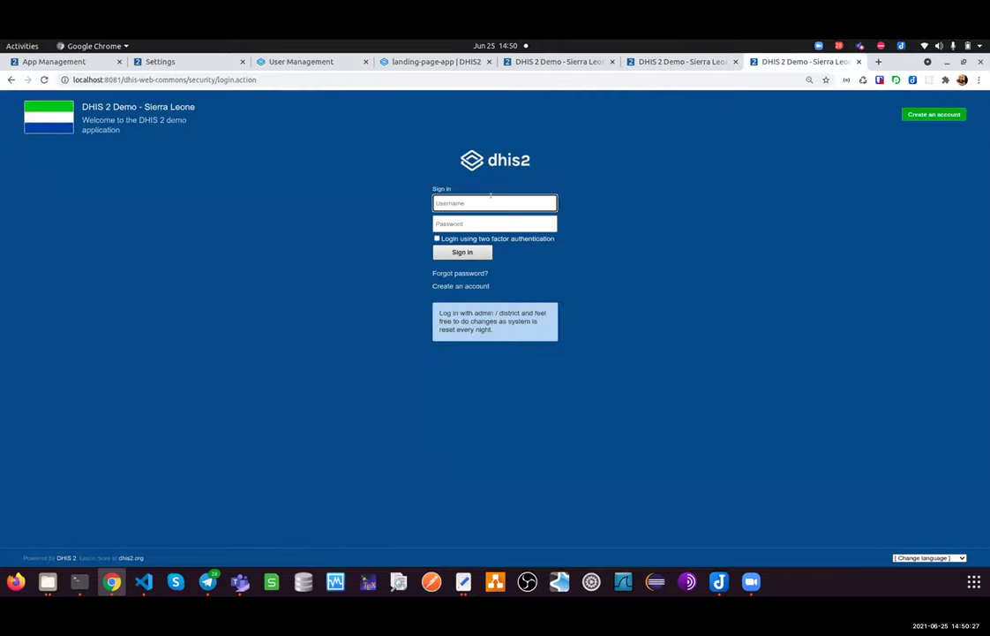
# - Attempt the third test user's sign-in with mistyped credentials, producing an invalid-login error
pyautogui.write('bobali')
pyautogui.press('Tab')
pyautogui.write('districtt')
pyautogui.click(451, 252)
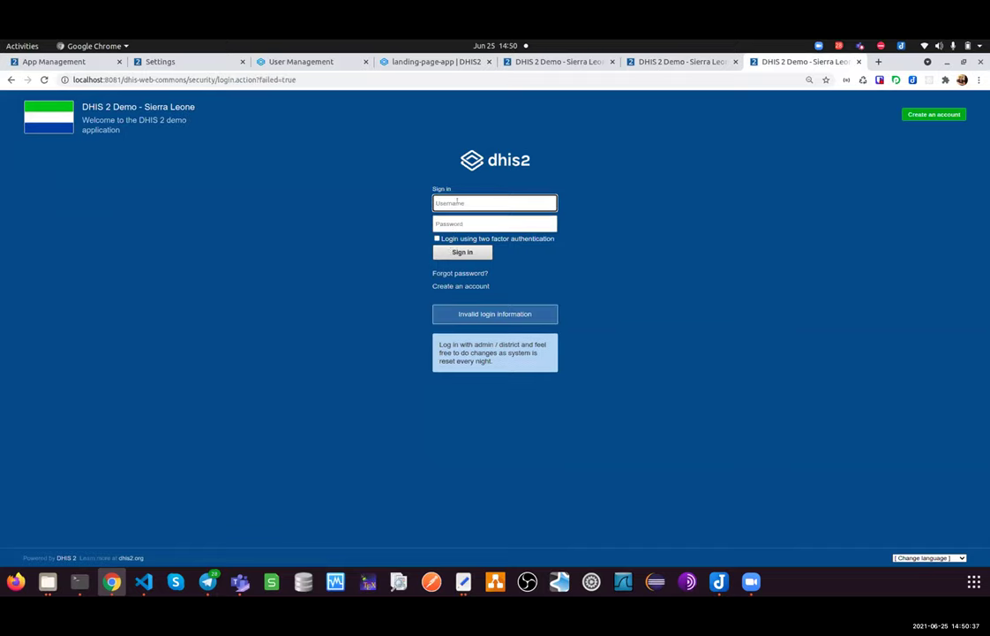
# - Re-enter the third test user's corrected username and password and sign in
pyautogui.write('bomba')
pyautogui.press('Tab')
pyautogui.write('distric')
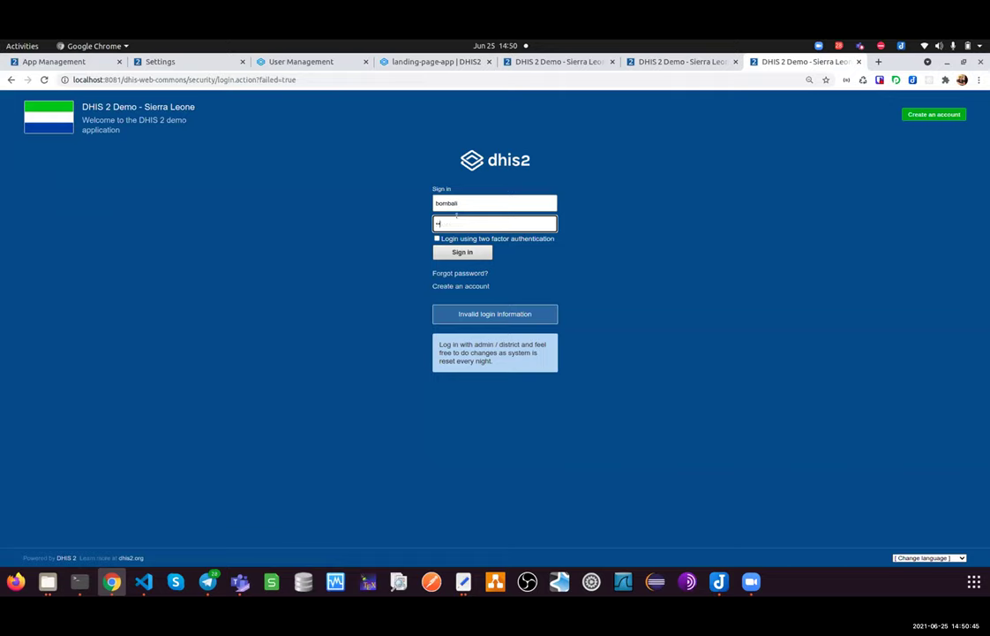
pyautogui.write('t')
pyautogui.click(464, 252)
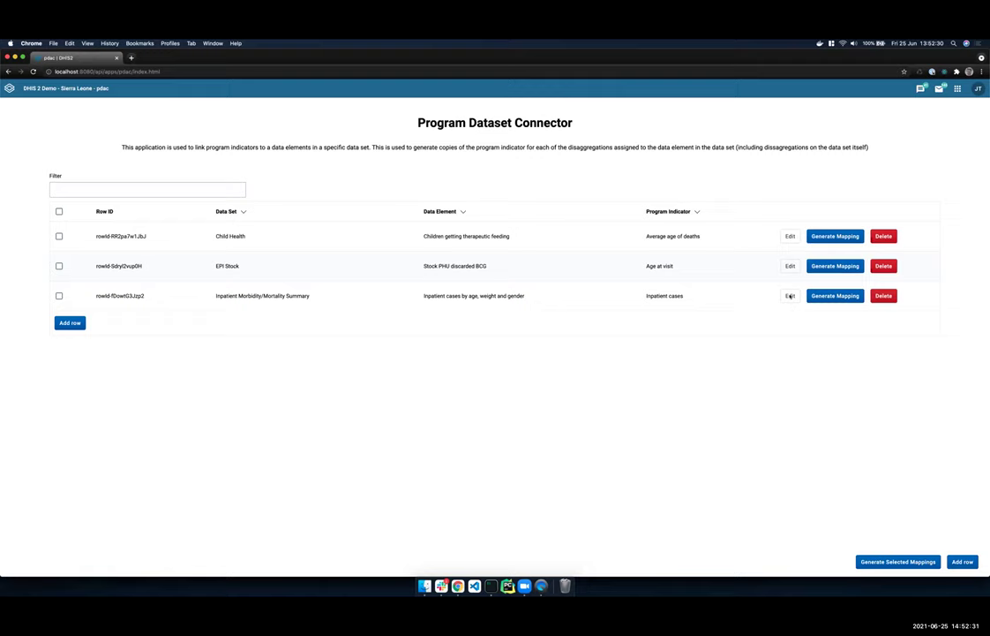
pyautogui.click(790, 296)
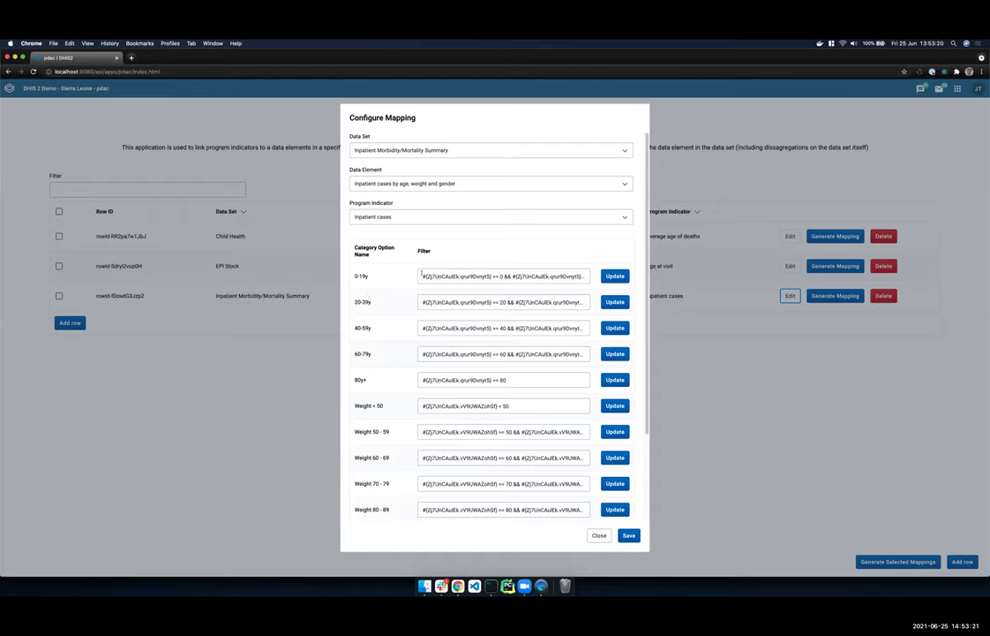
pyautogui.moveTo(423, 276); pyautogui.dragTo(586, 277)
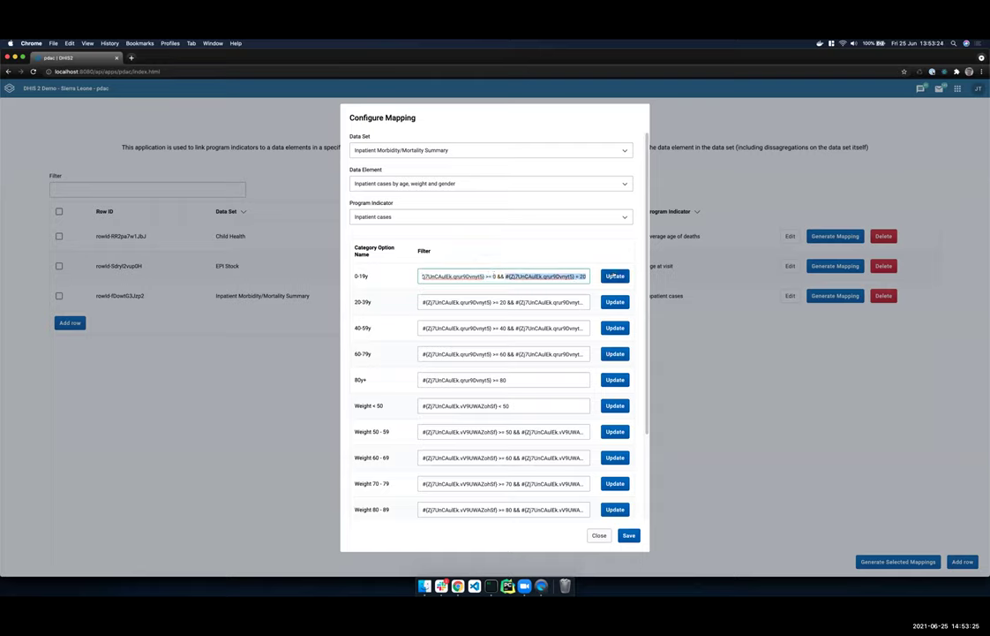
pyautogui.click(556, 275)
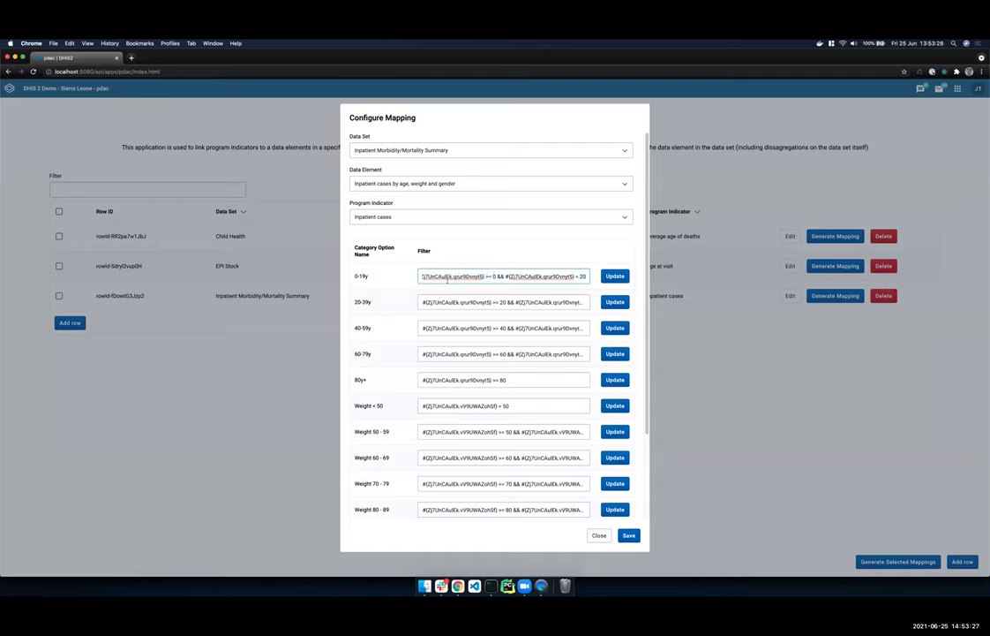
pyautogui.scroll(-3, 480, 425)
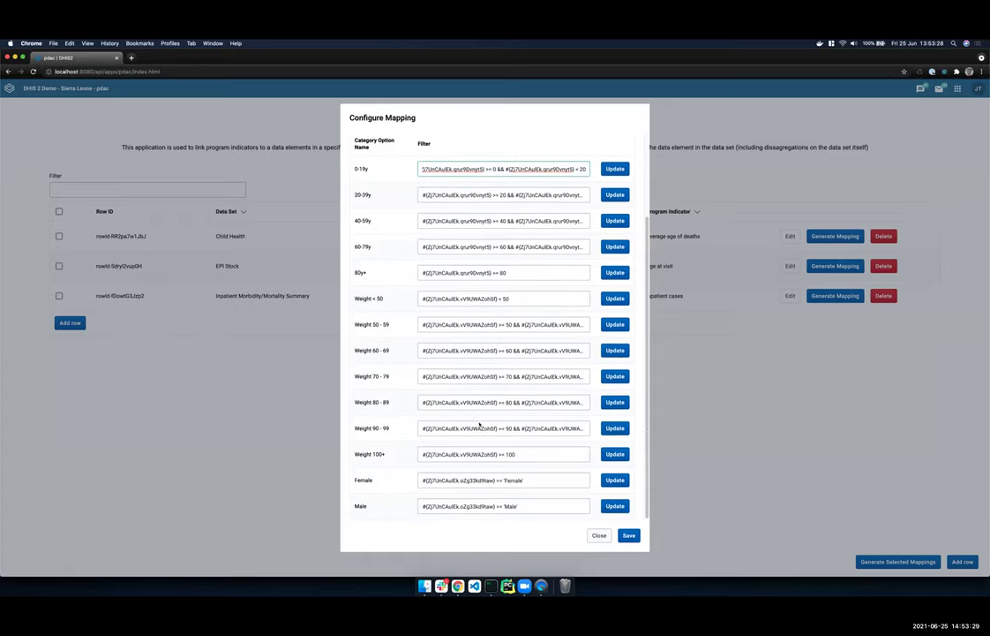
pyautogui.scroll(3, 479, 425)
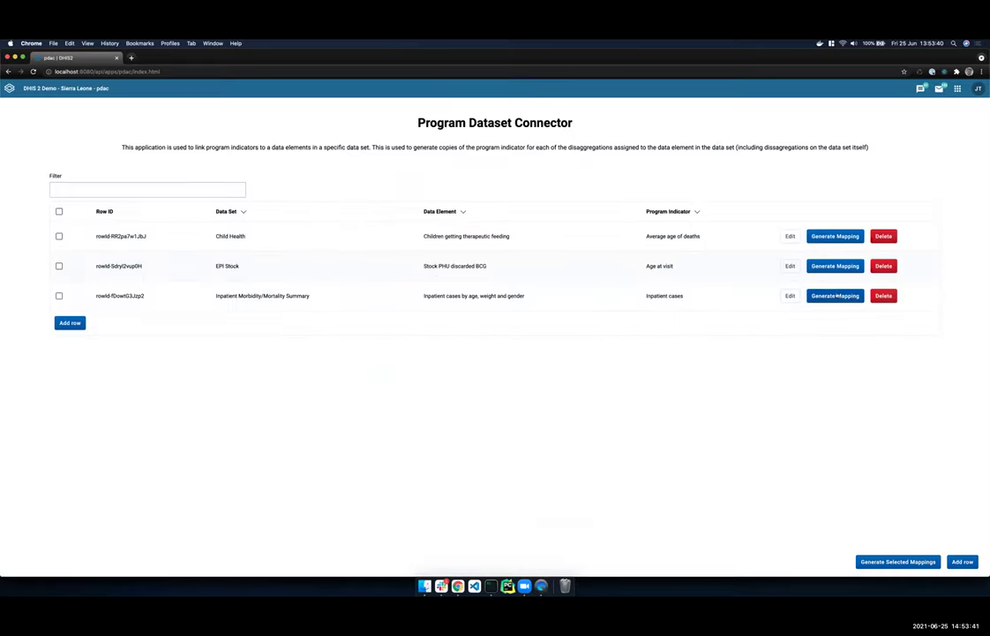
# - Open the Maintenance app by searching 'main' in the apps menu
pyautogui.click(957, 88)
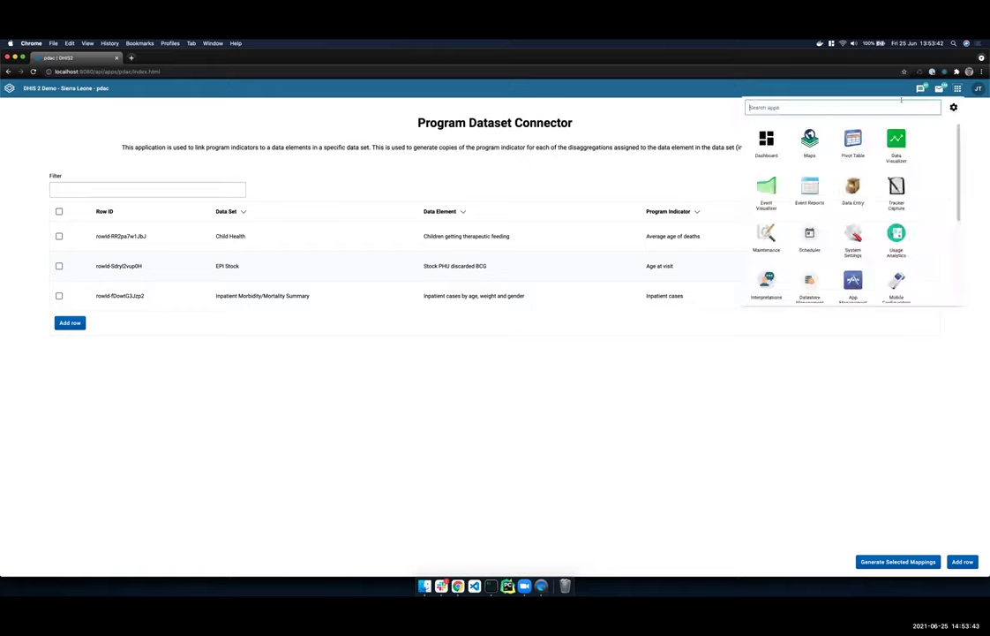
pyautogui.write('main')
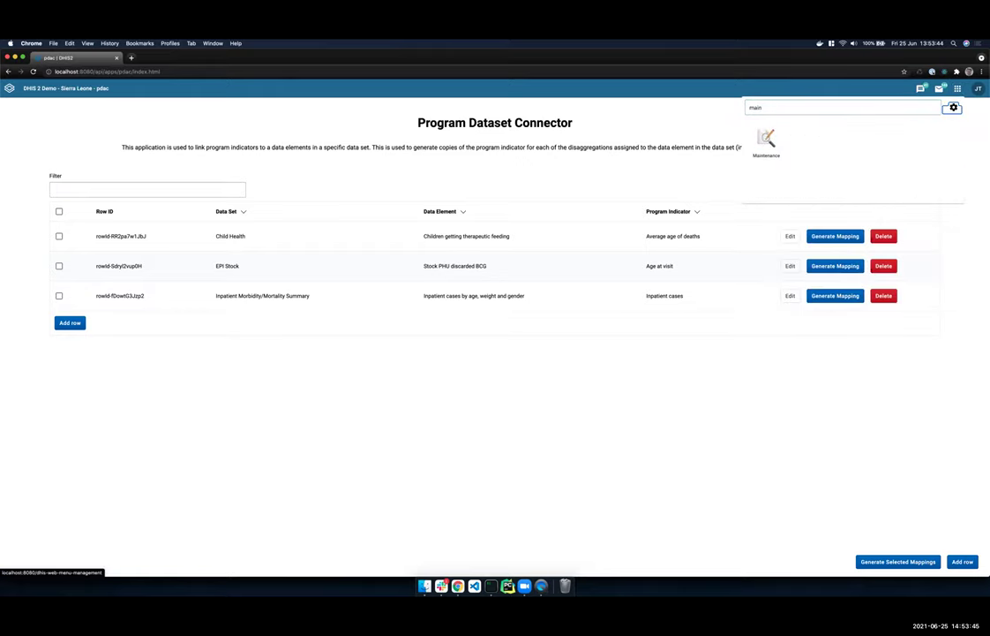
pyautogui.click(766, 142)
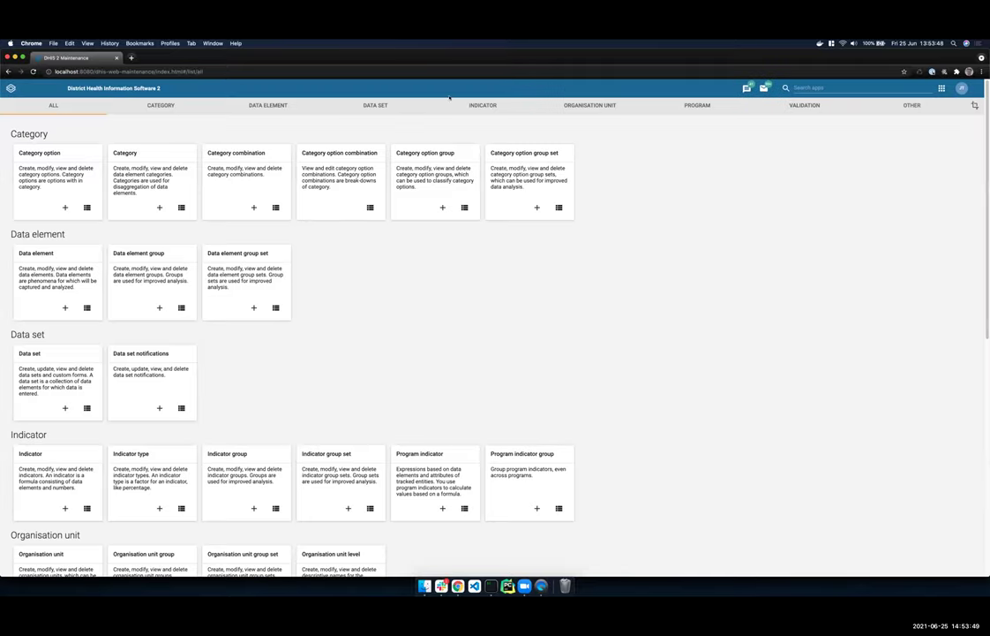
# - Search indicators for 'inpatient rowId', inspect the first Inpatient cases indicator, then list program indicators
pyautogui.click(450, 104)
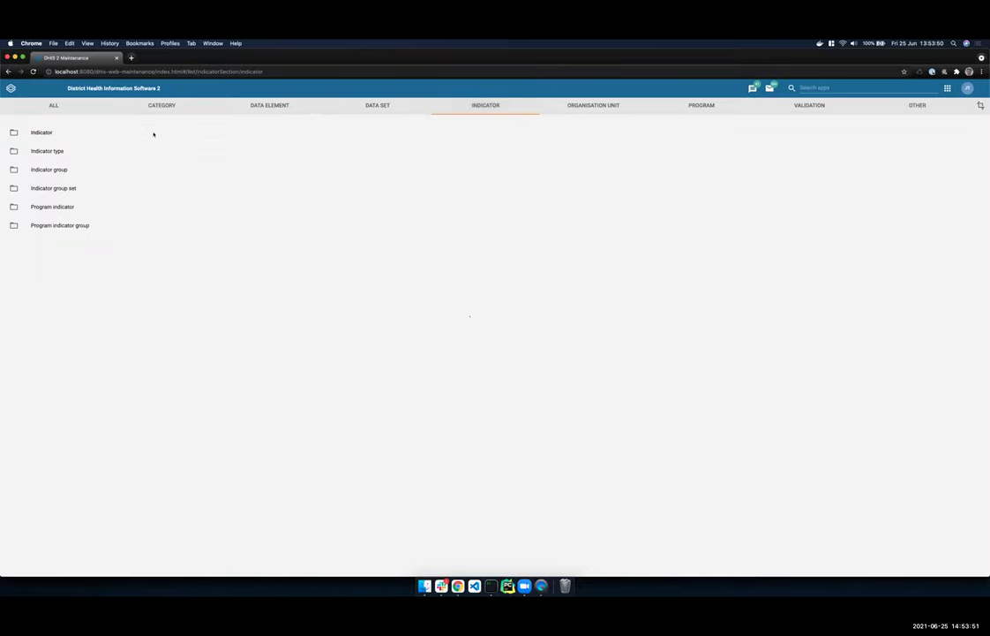
pyautogui.write('inpatient')
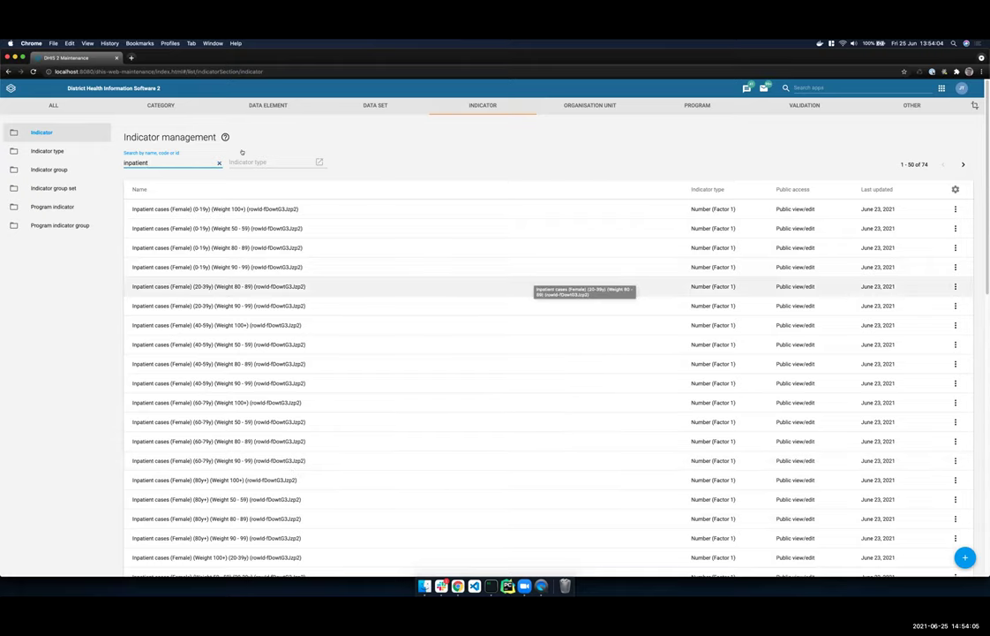
pyautogui.write('rowId')
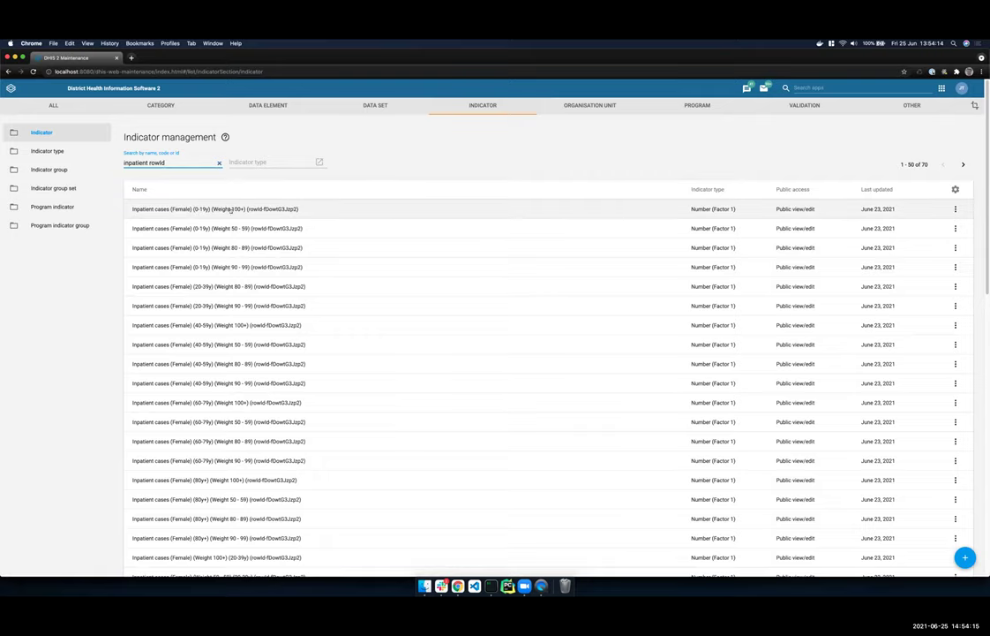
pyautogui.click(232, 209)
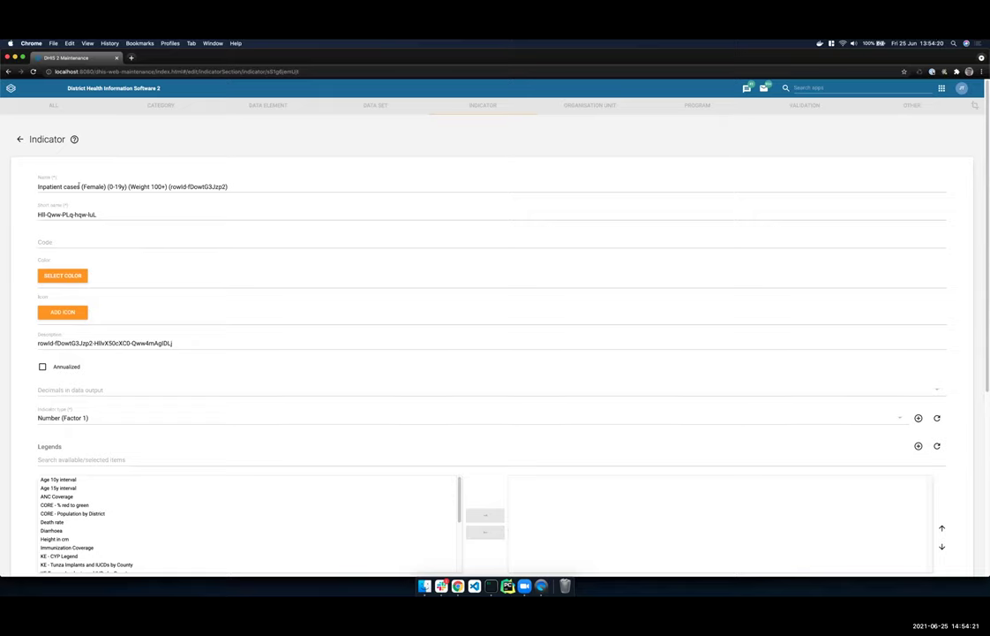
pyautogui.moveTo(80, 186); pyautogui.dragTo(167, 187)
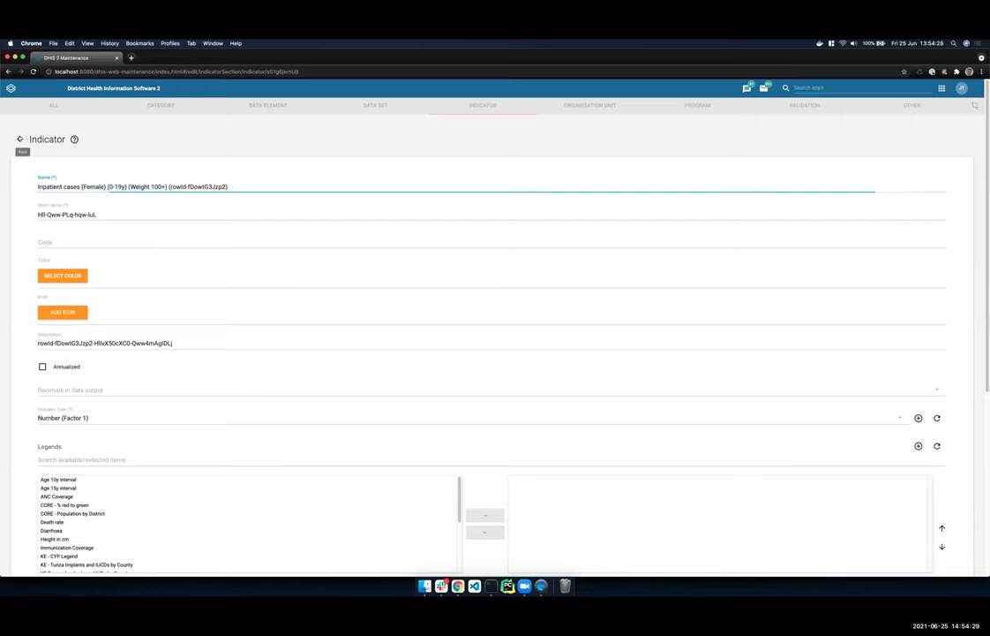
pyautogui.click(19, 139)
pyautogui.click(53, 208)
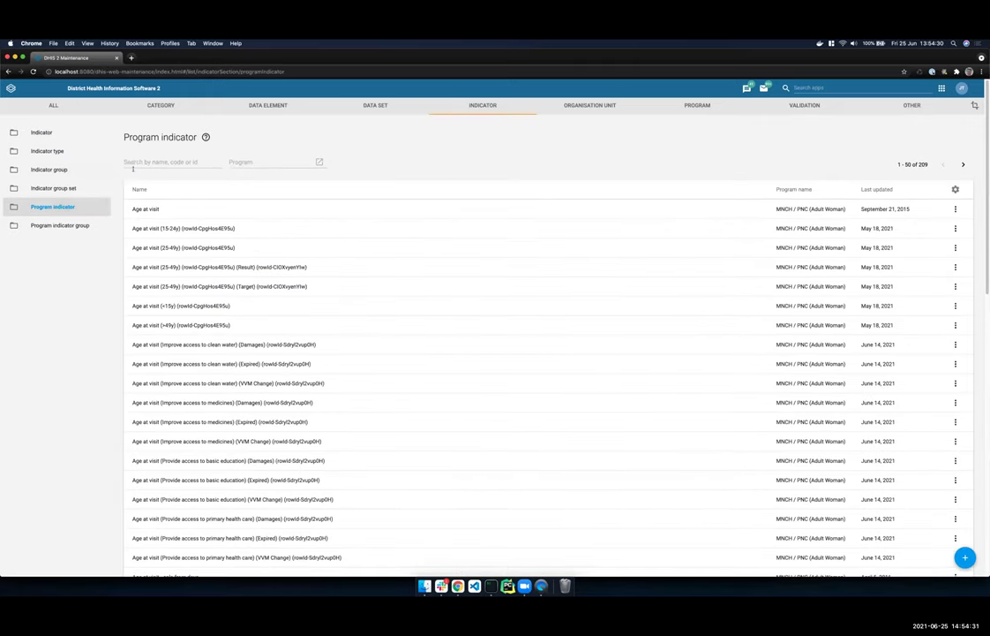
# - Open the 'Inpatient cases (Female) (0-19y) (Weight 100+)' program indicator and inspect its filter expression
pyautogui.write('inpatient')
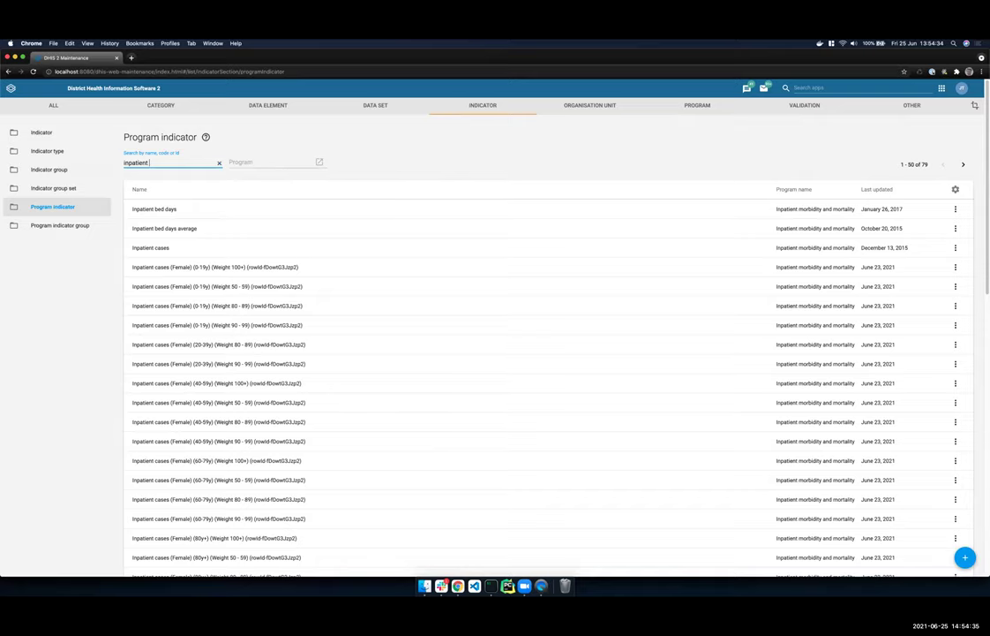
pyautogui.click(202, 267)
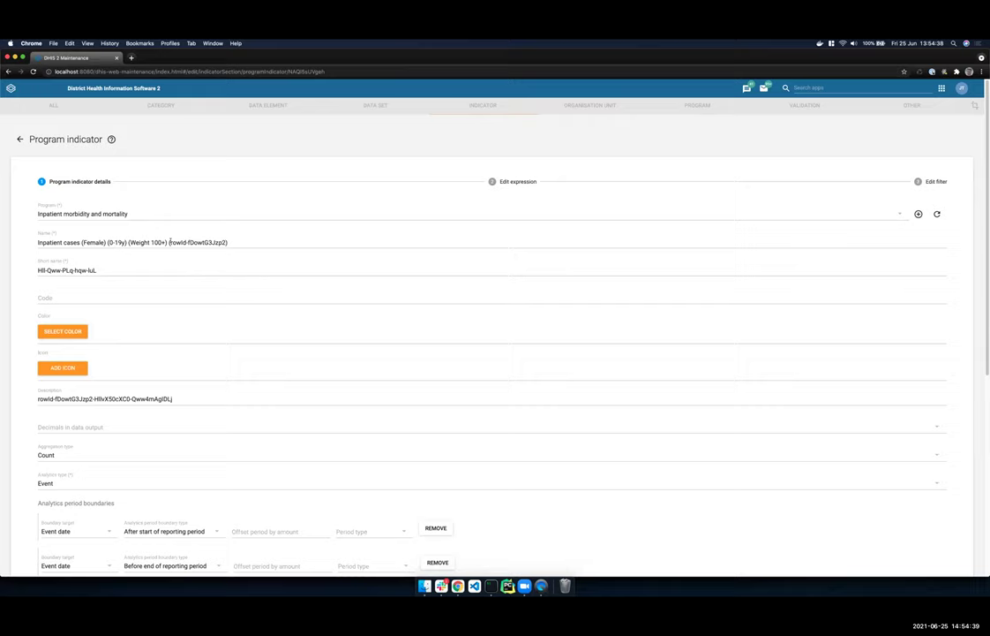
pyautogui.click(920, 181)
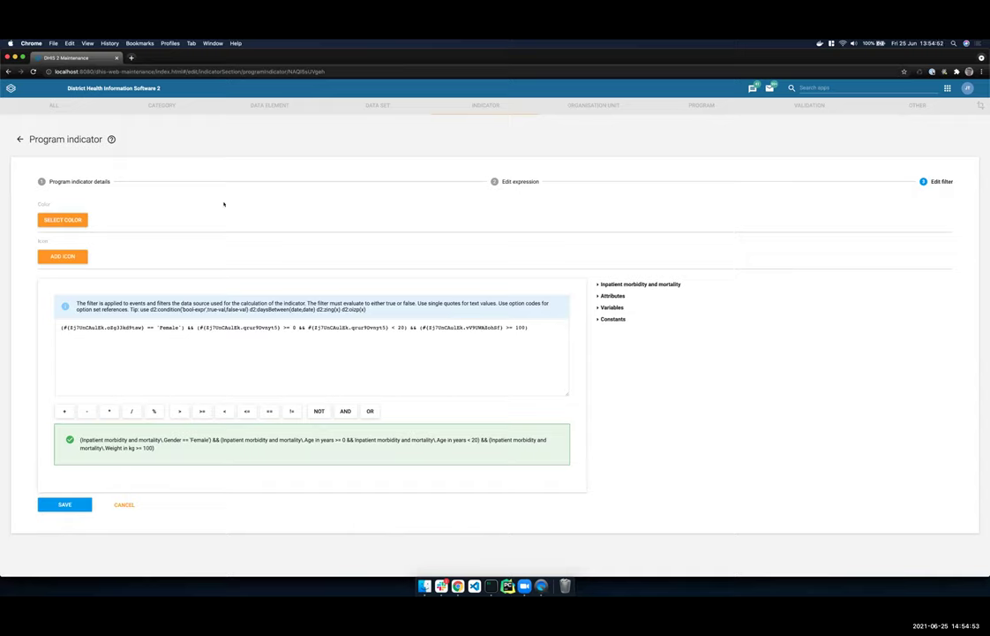
# - Filter the Indicator list by 'inpatient' to show the generated Inpatient cases indicators
pyautogui.click(19, 139)
pyautogui.click(64, 134)
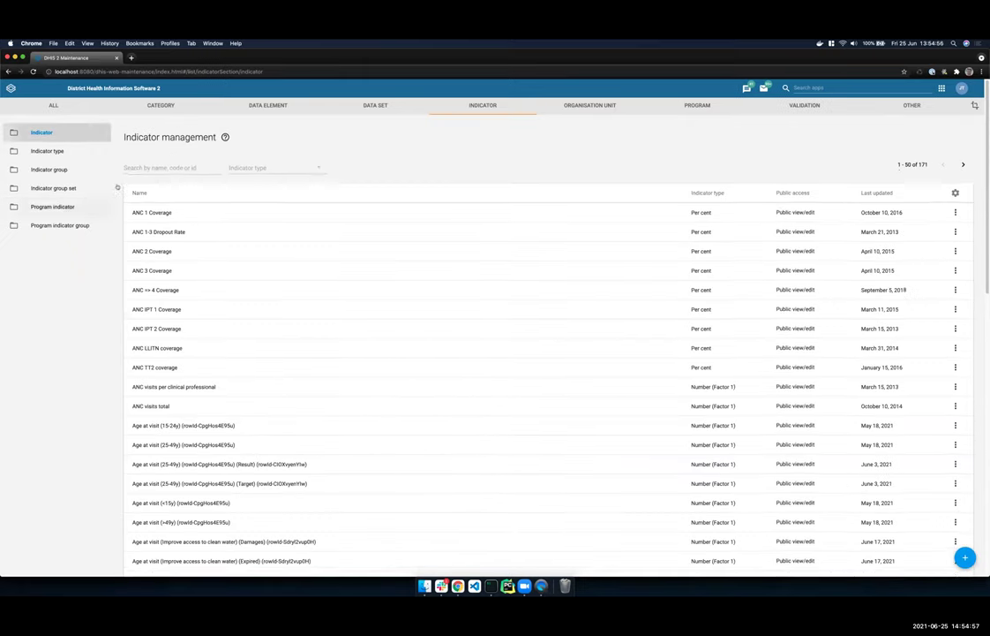
pyautogui.click(163, 162)
pyautogui.write('inpatient')
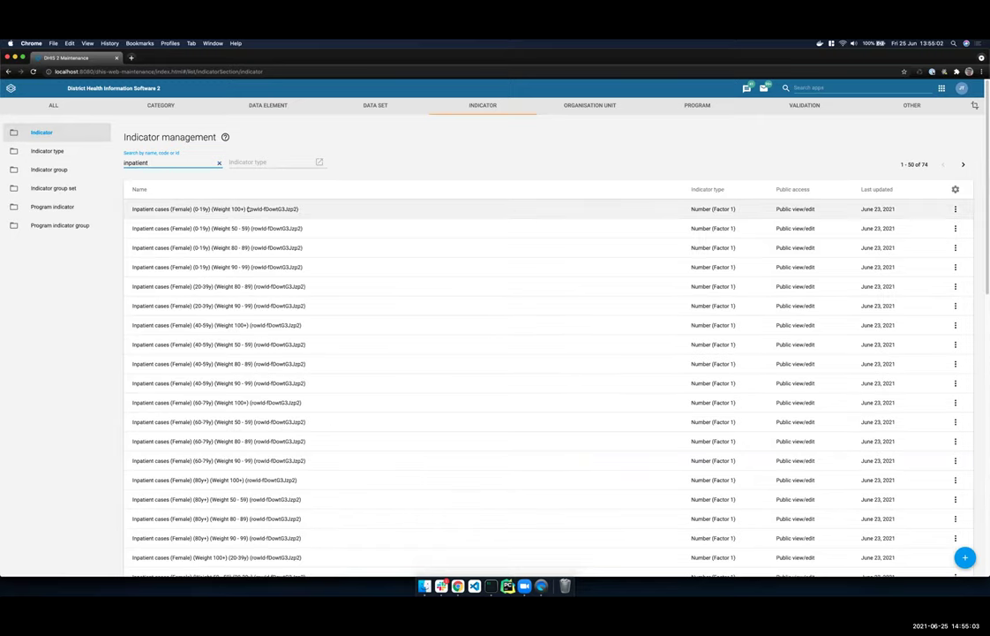
pyautogui.click(250, 208)
pyautogui.scroll(-10, 67, 491)
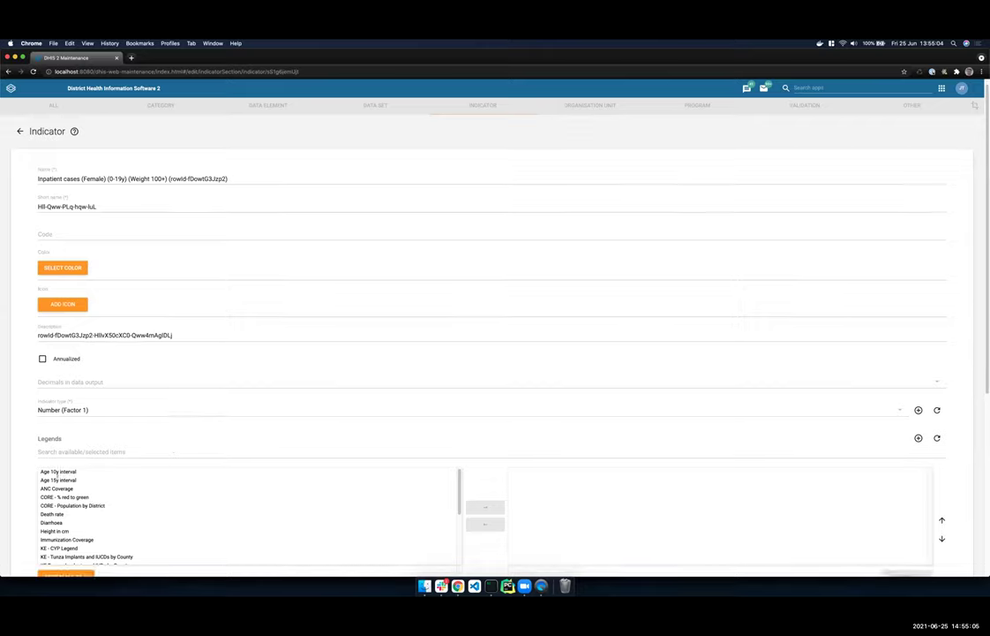
pyautogui.click(67, 490)
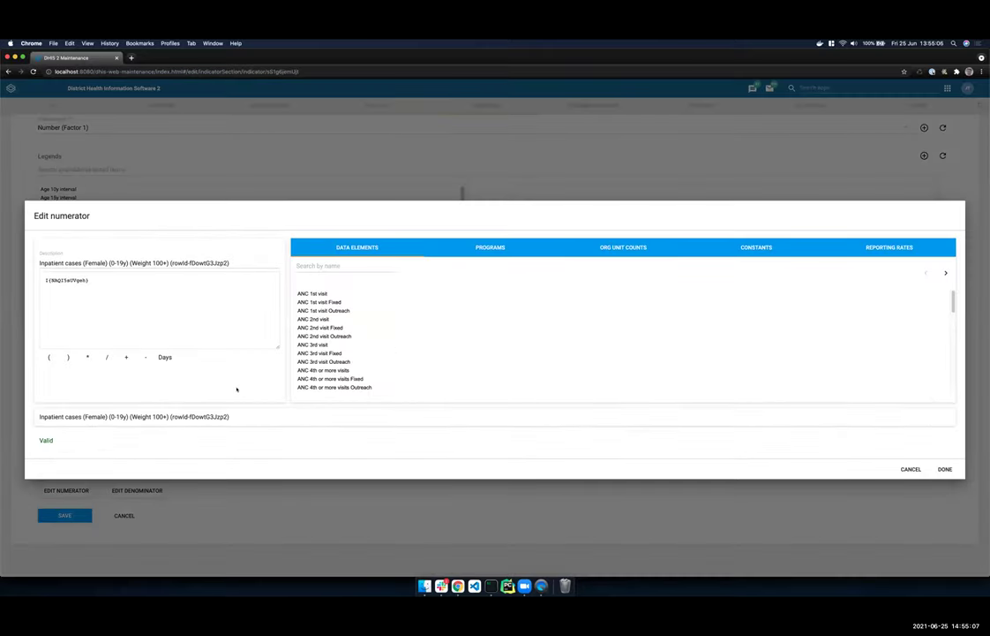
pyautogui.click(910, 468)
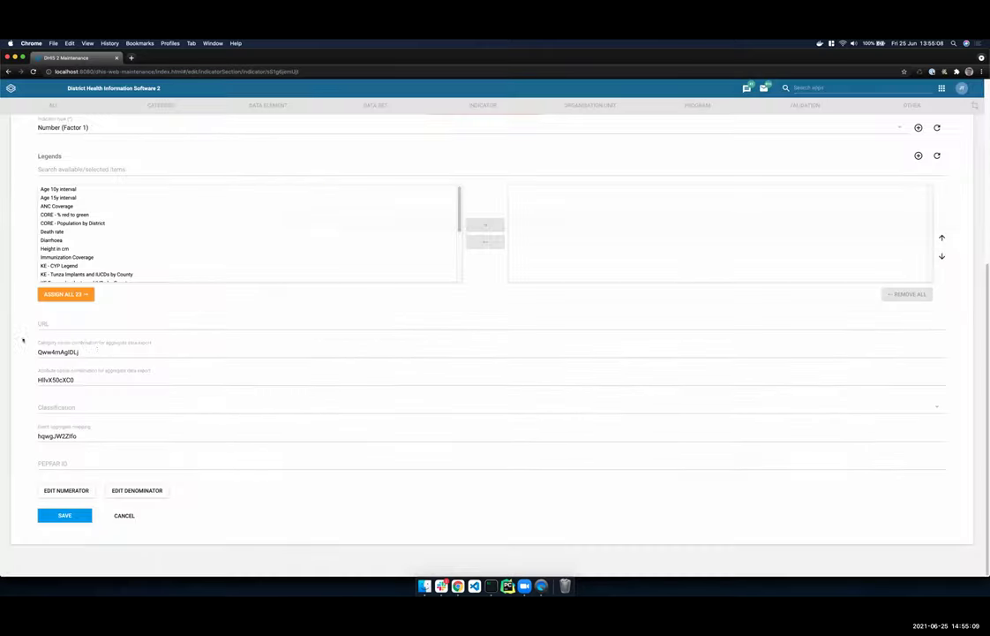
pyautogui.click(96, 351)
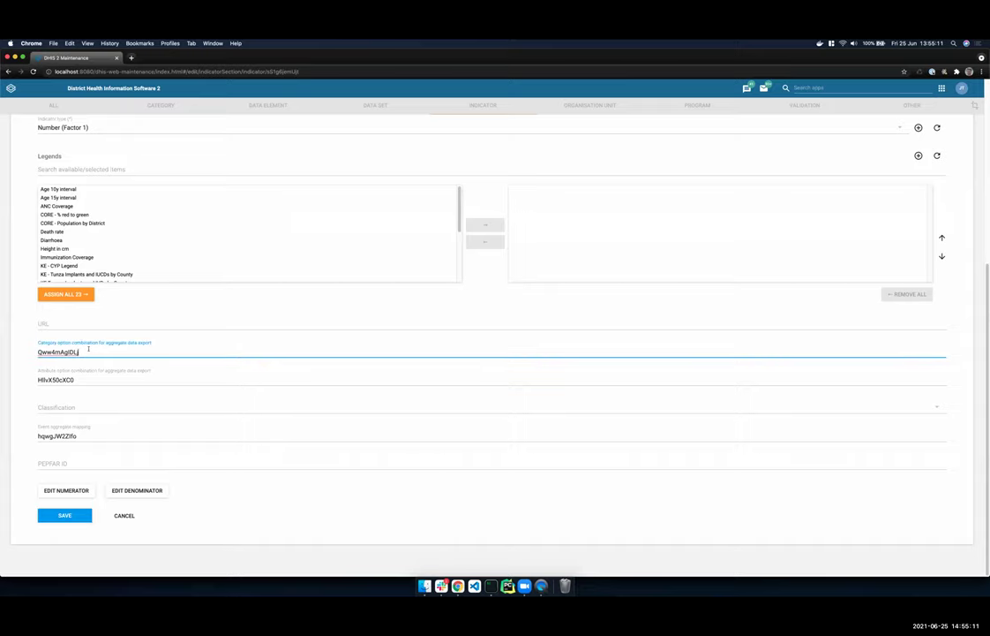
pyautogui.scroll(5, 87, 347)
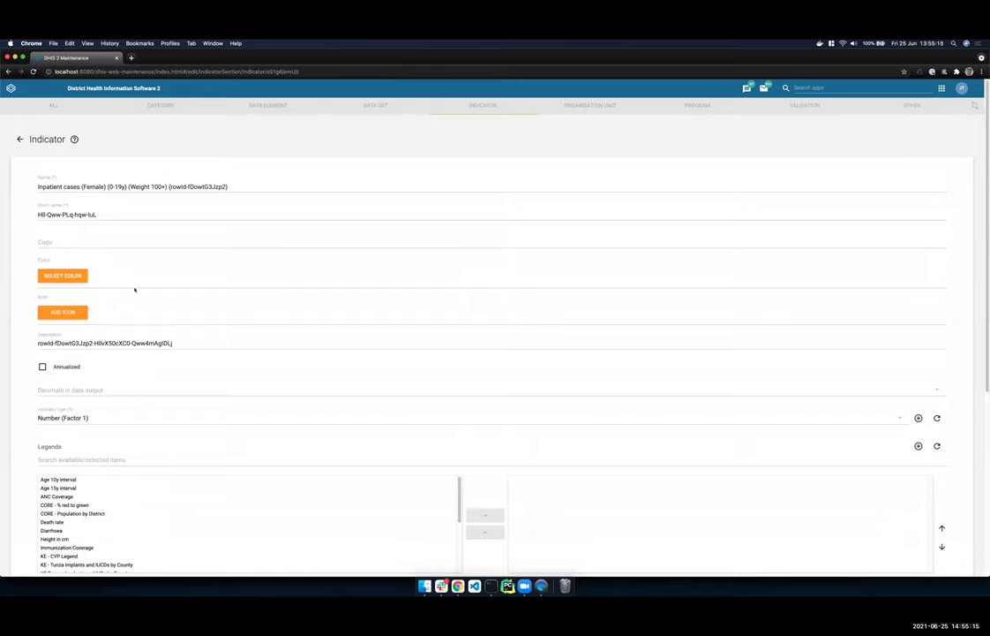
pyautogui.scroll(-2, 132, 318)
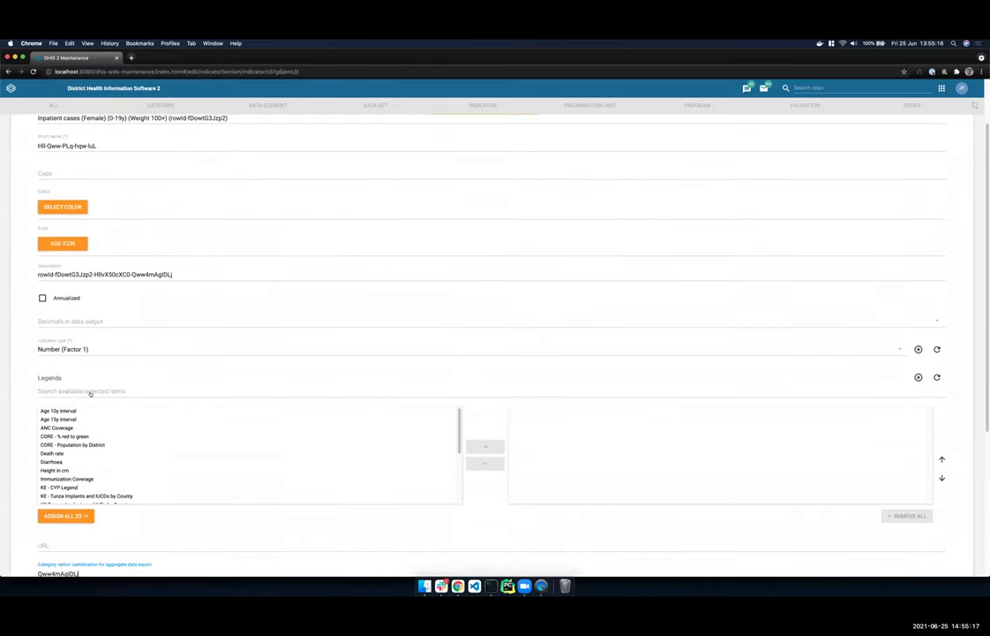
pyautogui.scroll(-6, 90, 393)
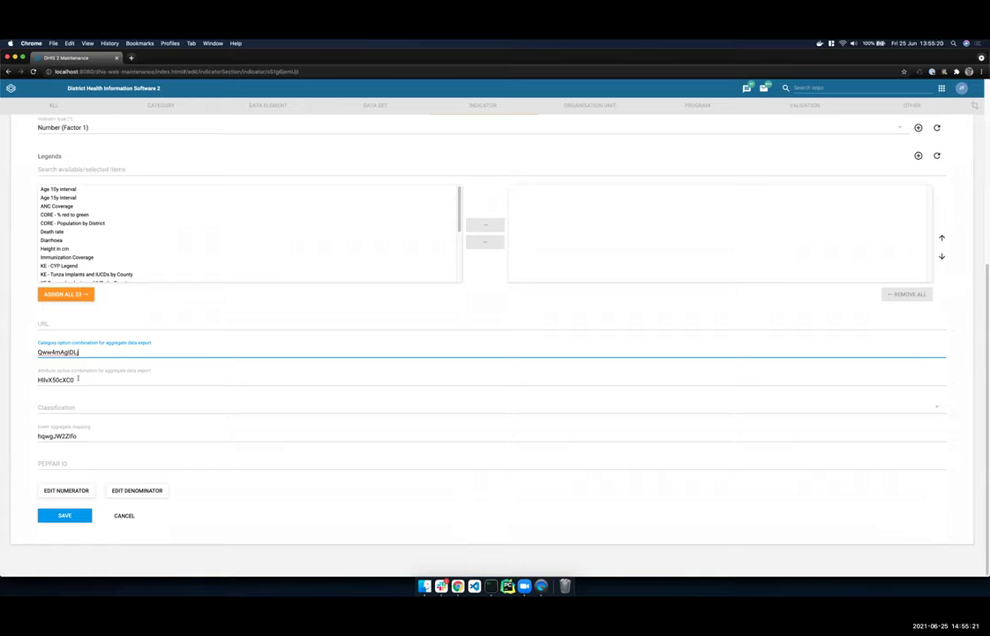
pyautogui.click(84, 435)
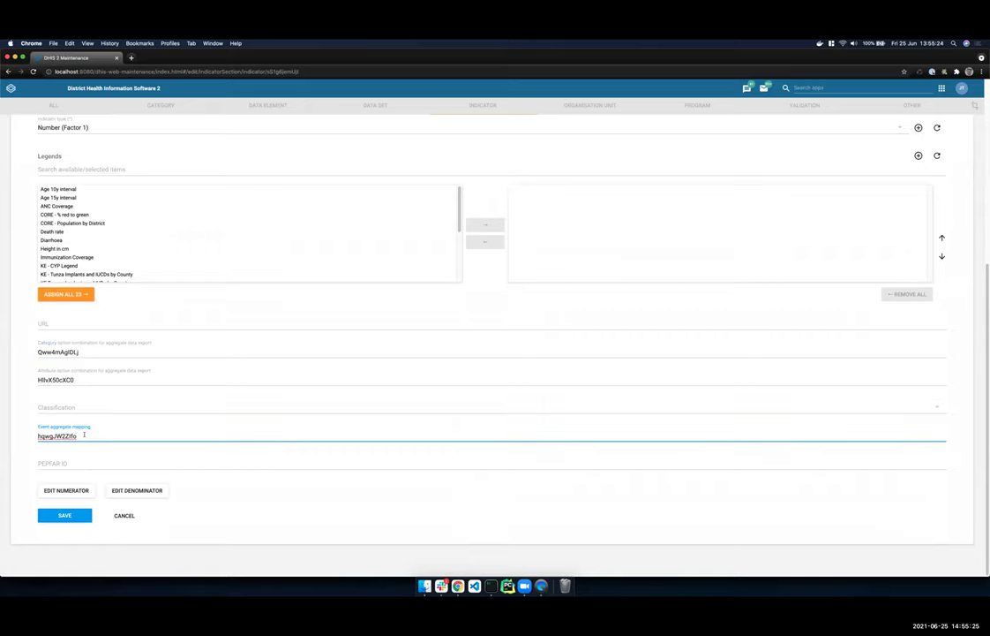
pyautogui.moveTo(78, 435); pyautogui.dragTo(34, 435)
pyautogui.click(76, 434)
pyautogui.scroll(7, 96, 433)
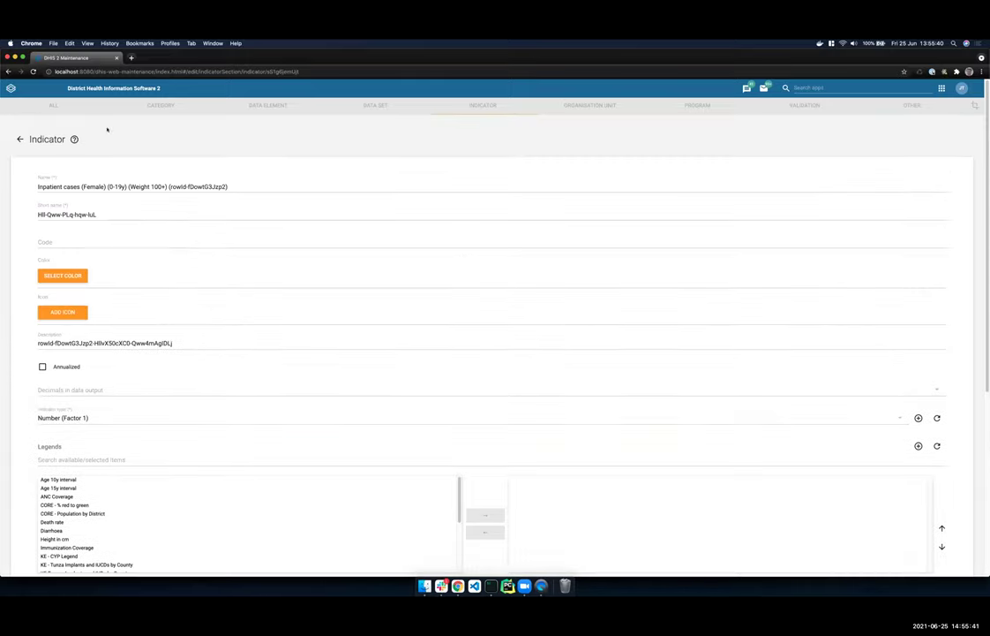
pyautogui.scroll(-7, 108, 206)
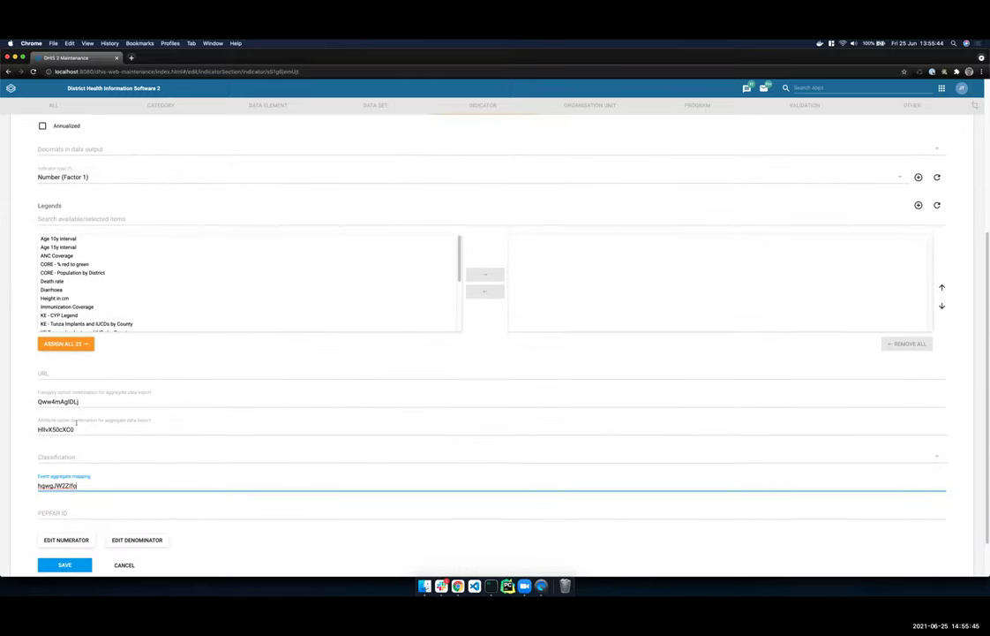
pyautogui.scroll(5, 123, 439)
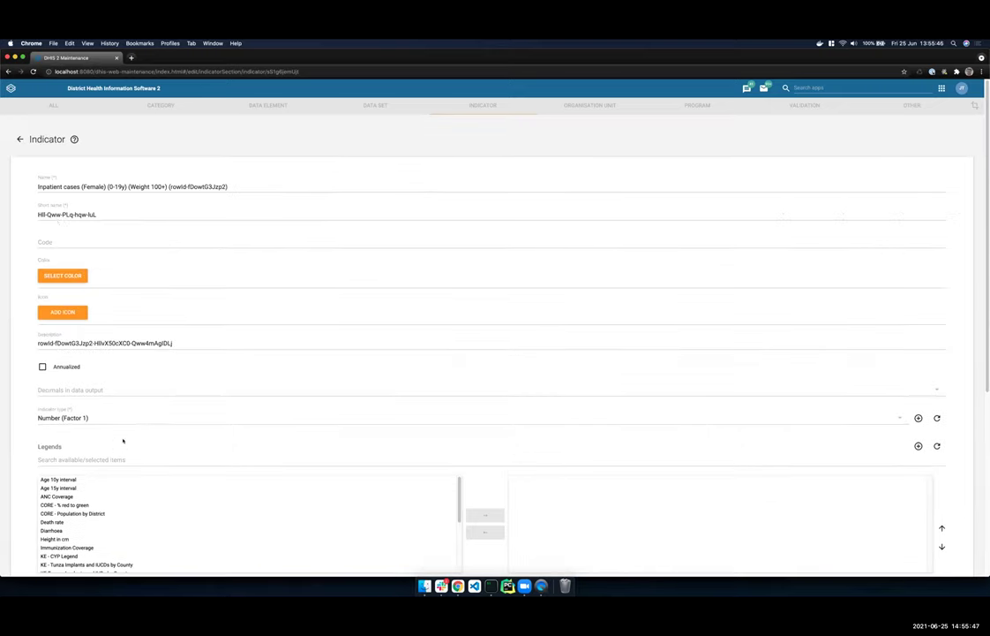
pyautogui.click(20, 139)
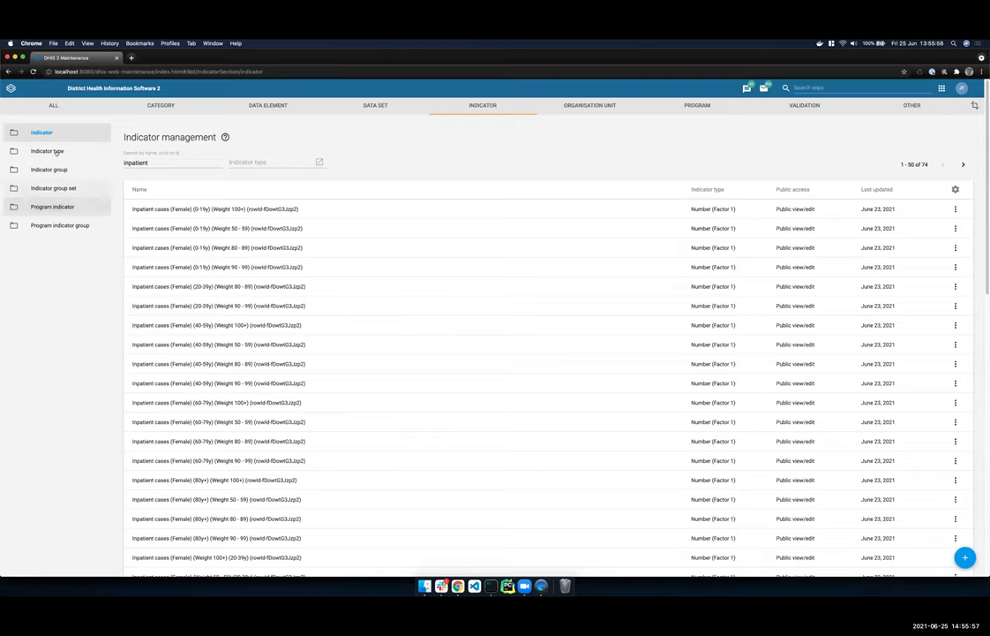
# - Open the generated indMappingGroup indicator group and review its 70 assigned Inpatient cases indicators
pyautogui.click(50, 169)
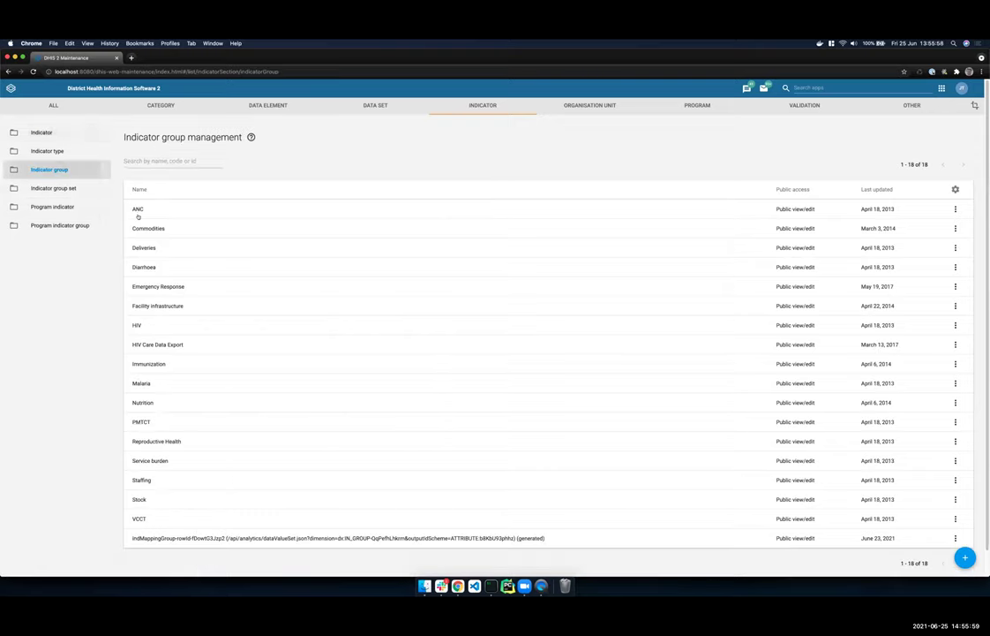
pyautogui.scroll(-1, 239, 511)
pyautogui.click(239, 511)
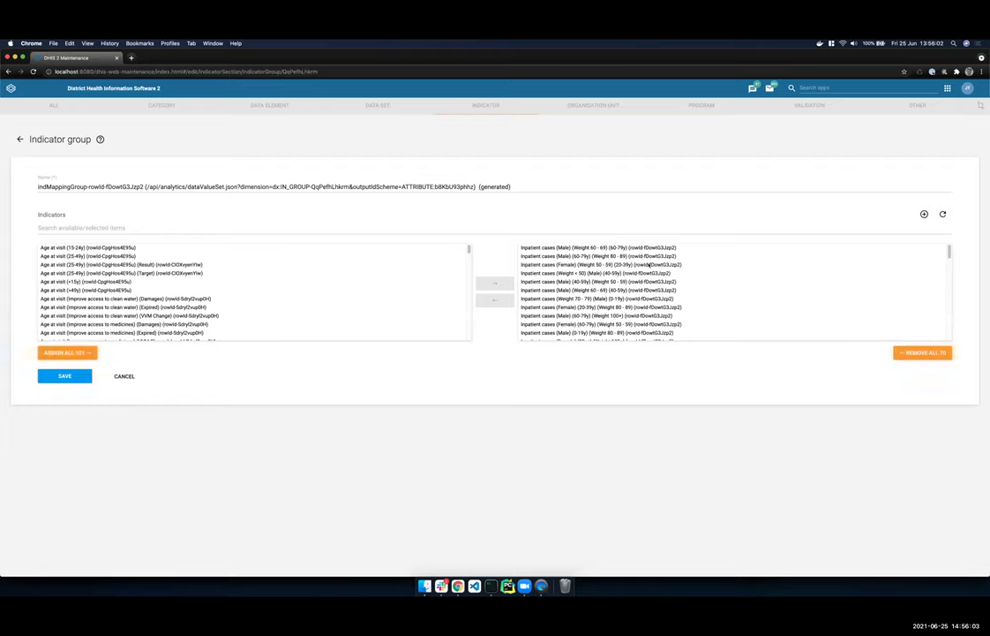
pyautogui.scroll(-10, 659, 273)
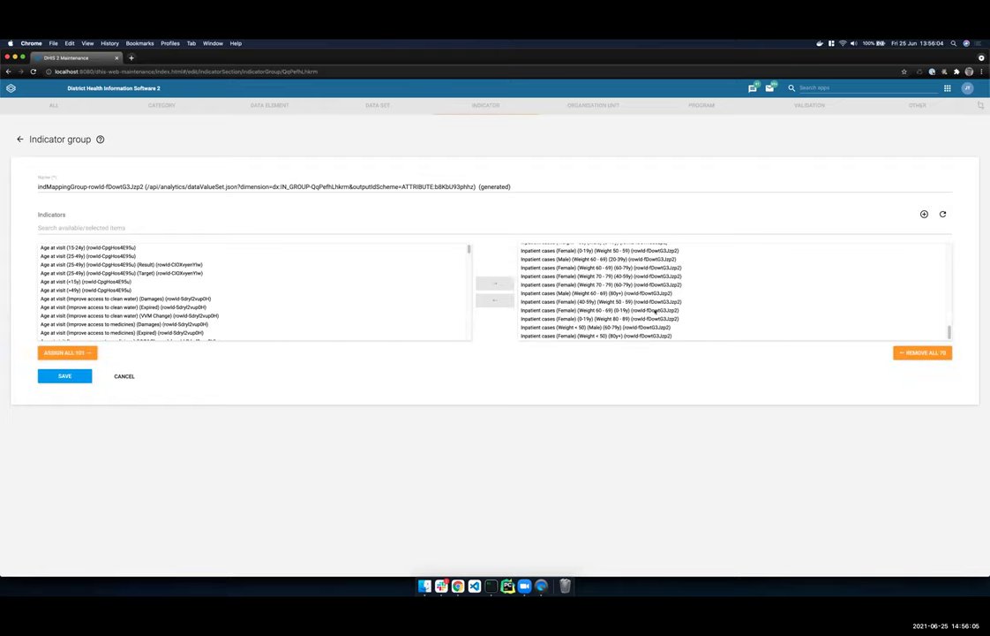
pyautogui.scroll(5, 649, 292)
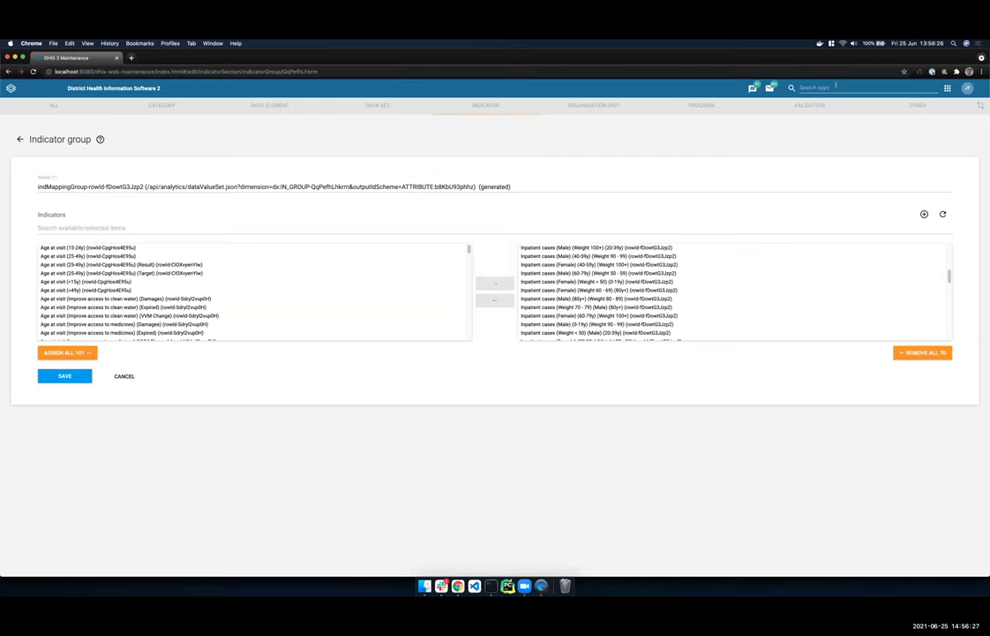
pyautogui.click(835, 86)
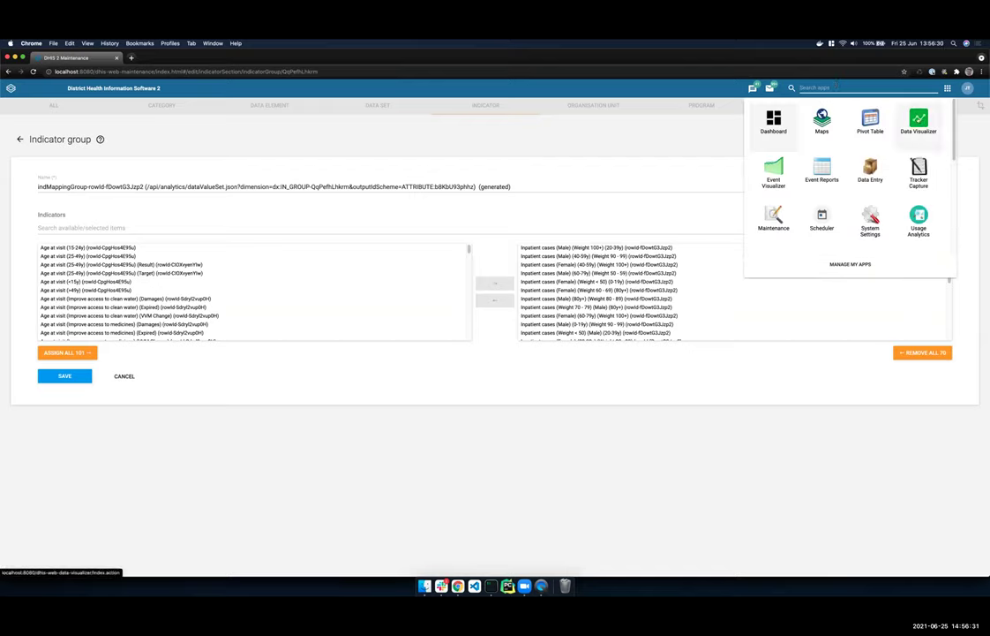
# - Load the analytics dataValueSet.json path from the group name after localhost:8080/
pyautogui.moveTo(476, 186); pyautogui.dragTo(145, 182)
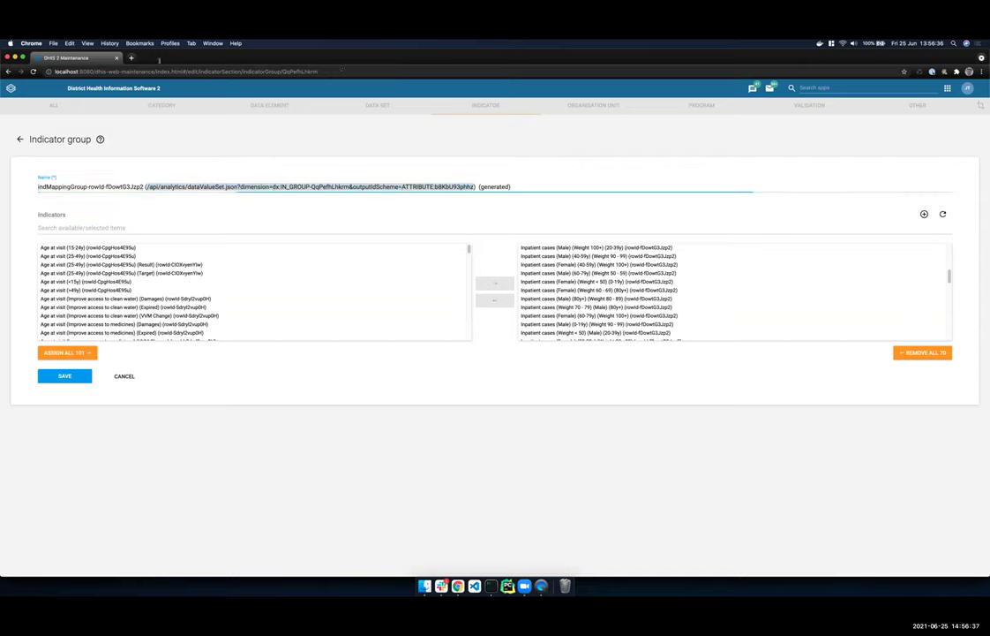
pyautogui.moveTo(318, 71); pyautogui.dragTo(96, 71)
pyautogui.press('BackSpace')
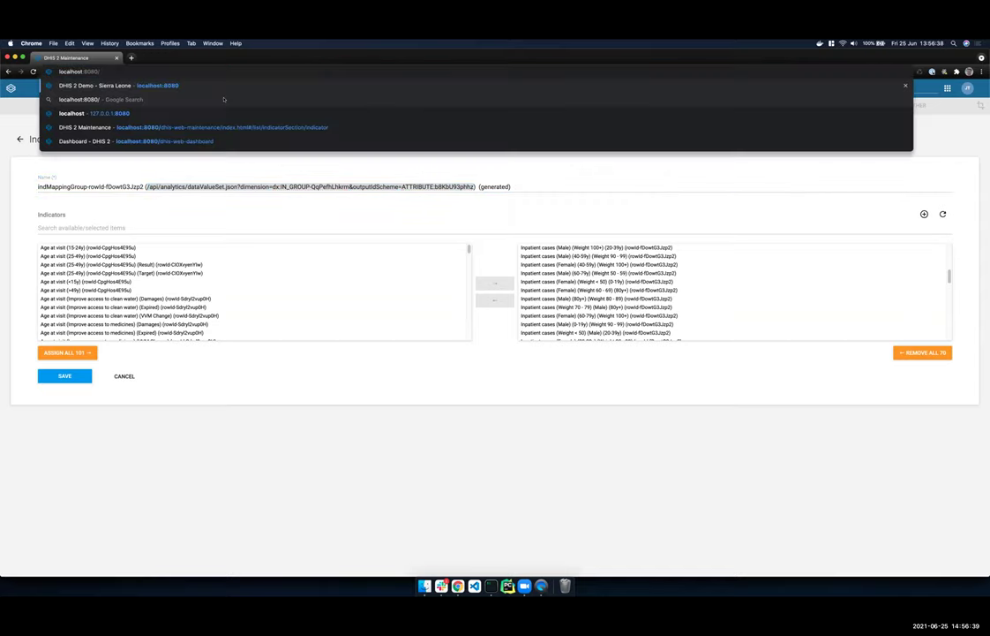
pyautogui.write('api/analytics/dataValueSet.json?dimension=dx:IN_GROUP-QqPefhLhkrm&outputIdScheme=ATTRIBUTE:b8KbU93phhz')
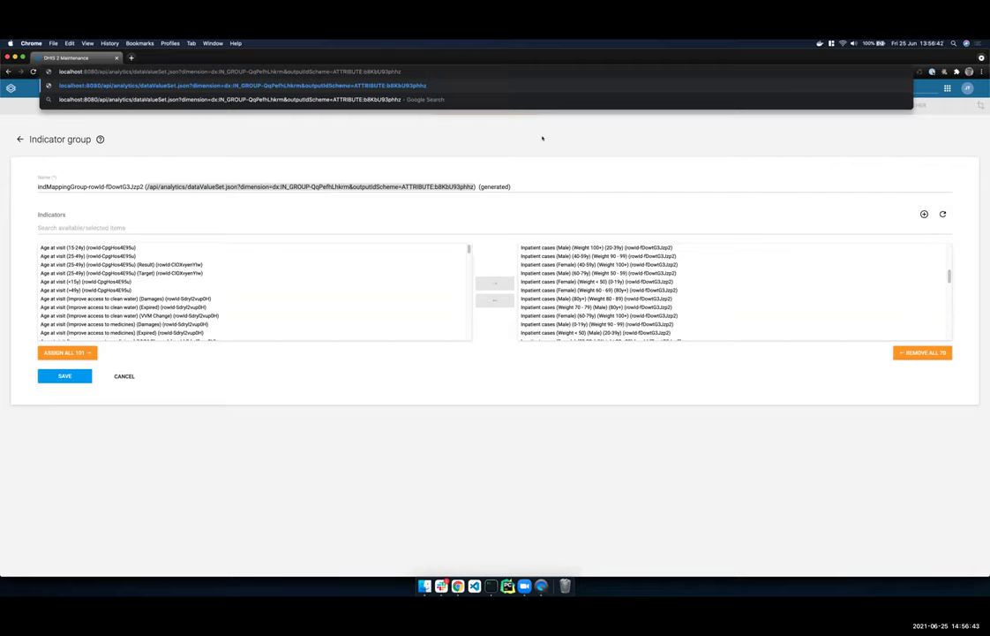
pyautogui.press('Return')
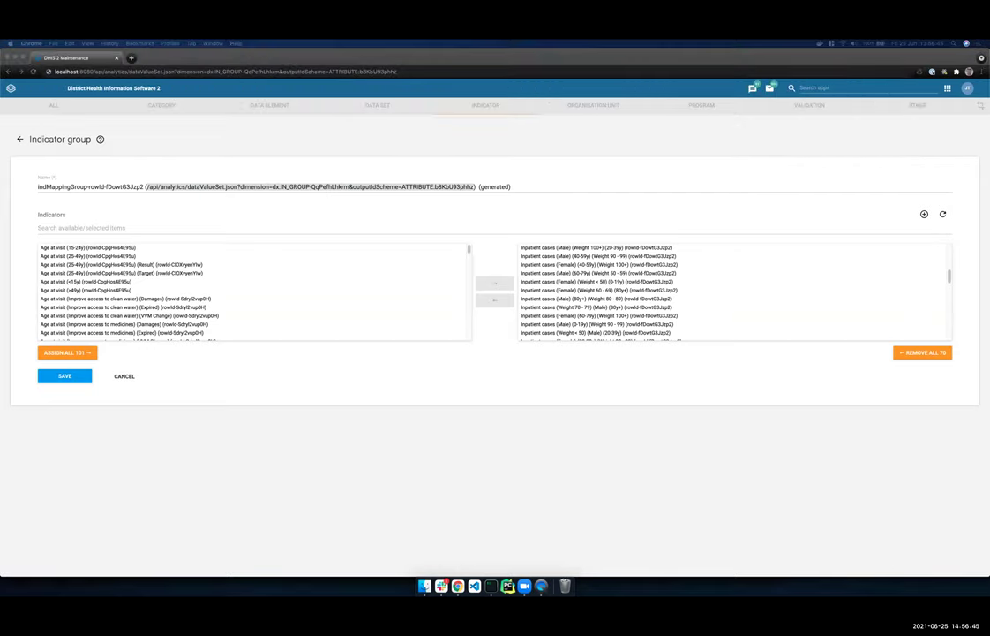
# - Reload the dataValueSet JSON with pe:LAST_MONTH and ou:O6uvpzGd5pu dimensions, then return to the group form
pyautogui.click(430, 70)
pyautogui.write('&dimension=pe:LAST_MONTH&dimension=ou:O6uvpzGd5pu')
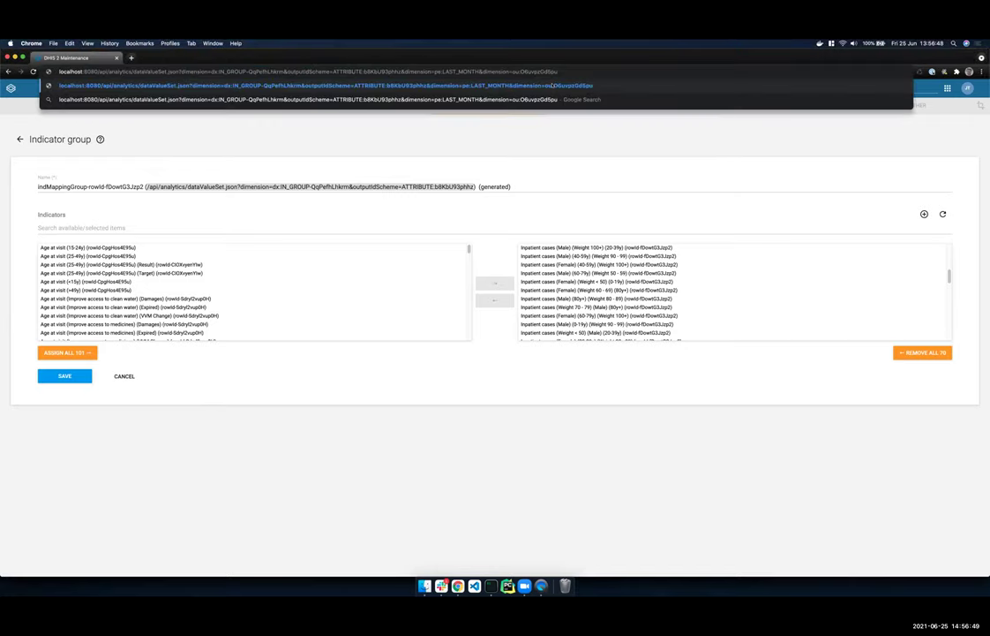
pyautogui.press('Return')
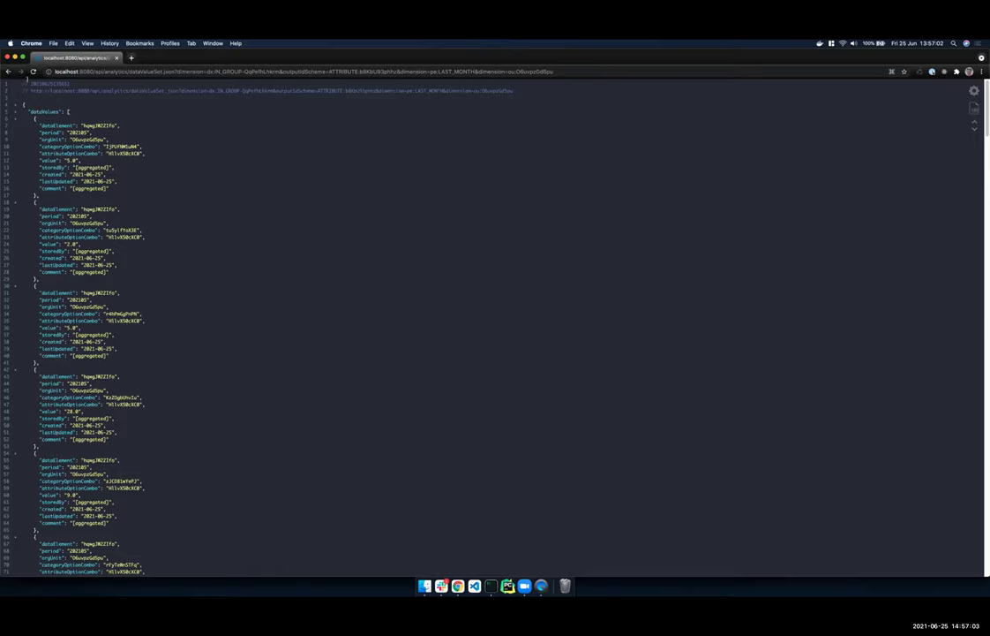
pyautogui.click(8, 70)
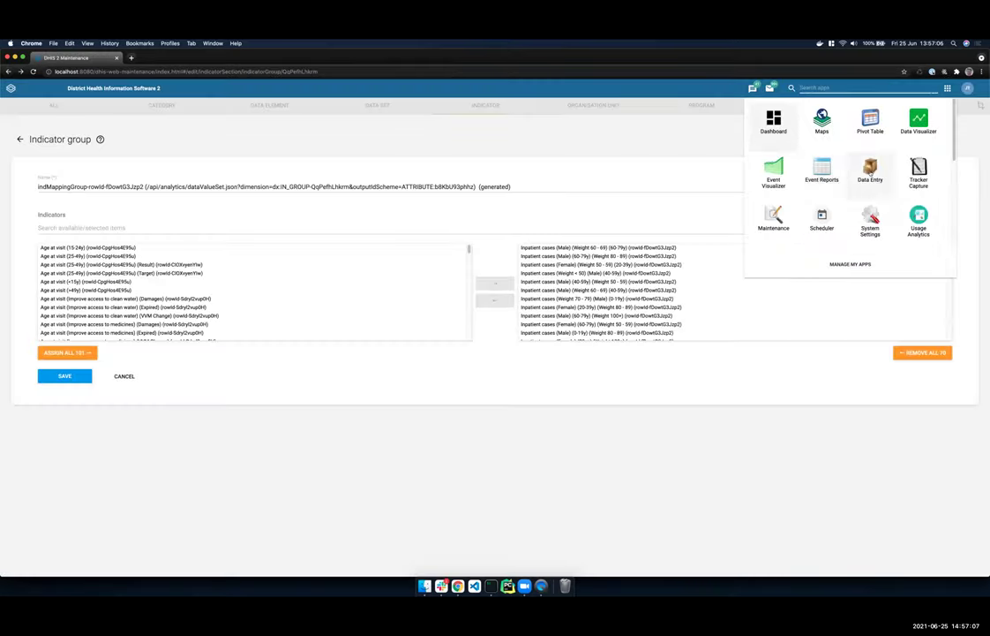
# - In Data Entry, show the Inpatient Morbidity/Mortality Summary form for Bo, May 2021
pyautogui.click(870, 170)
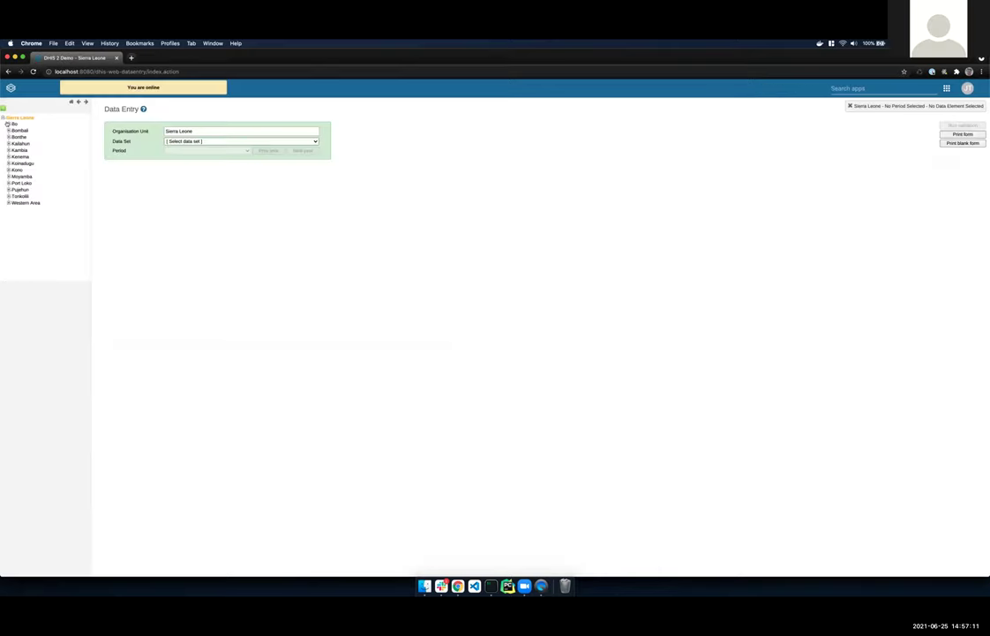
pyautogui.click(13, 124)
pyautogui.click(209, 142)
pyautogui.click(203, 160)
pyautogui.click(200, 151)
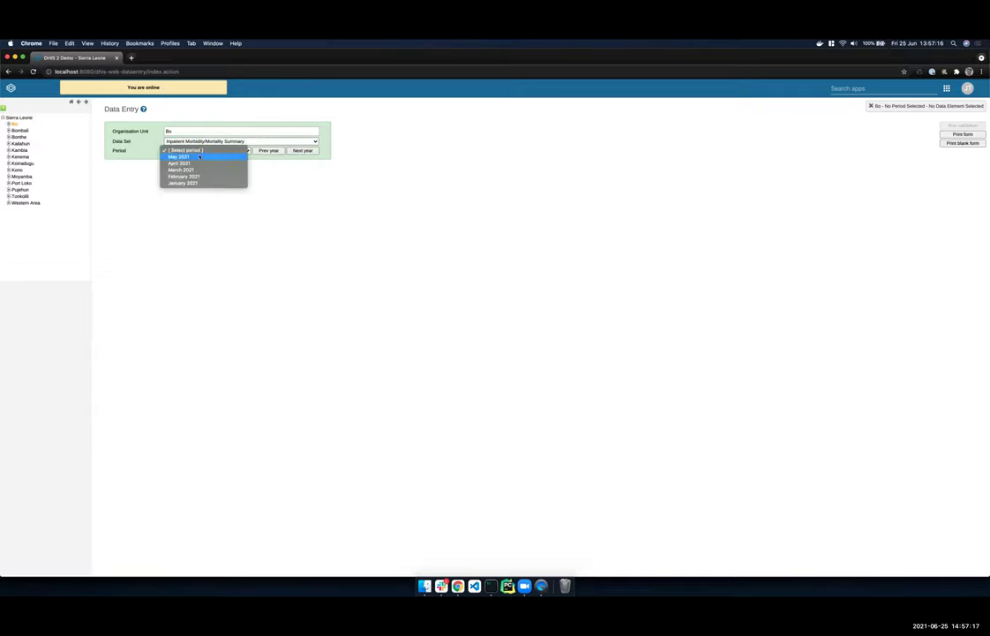
pyautogui.click(199, 157)
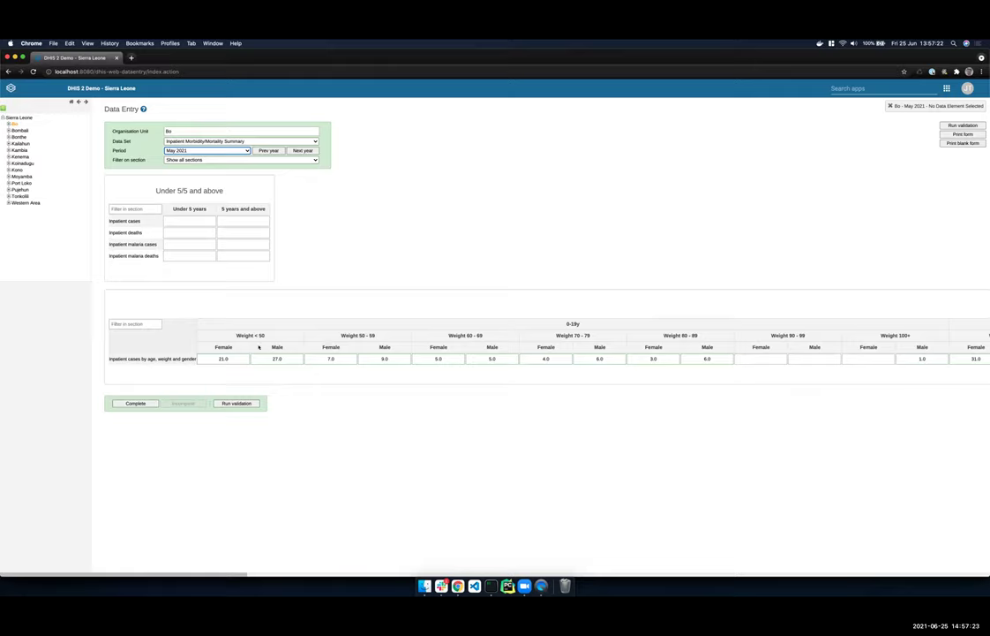
# - In Data Visualizer, open the saved 'PDAC Demo Inpatient Cases' pivot table found by searching 'pdac'
pyautogui.click(907, 88)
pyautogui.click(904, 119)
pyautogui.click(144, 106)
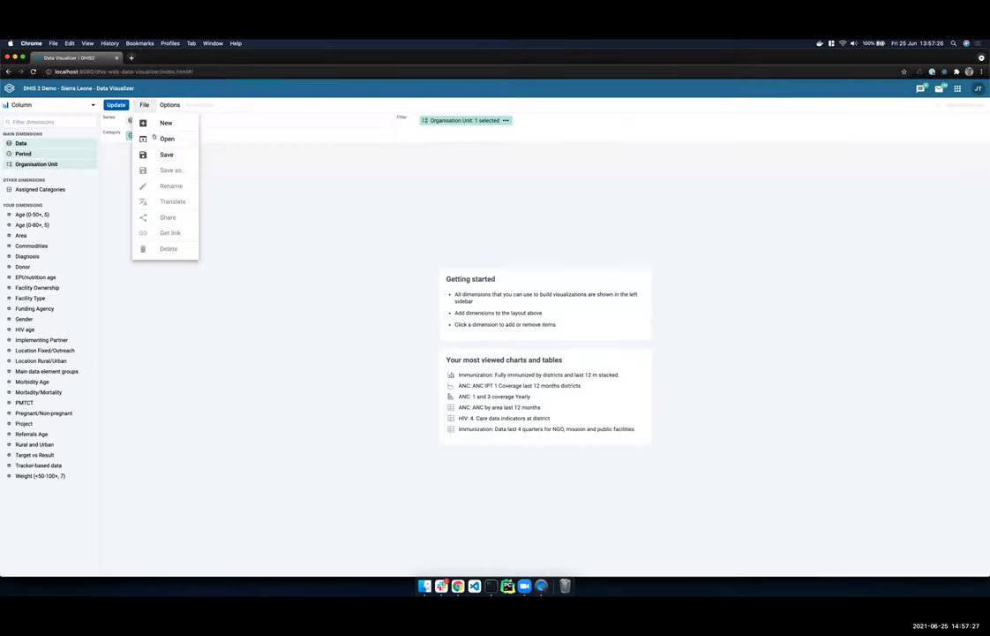
pyautogui.click(156, 139)
pyautogui.write('p')
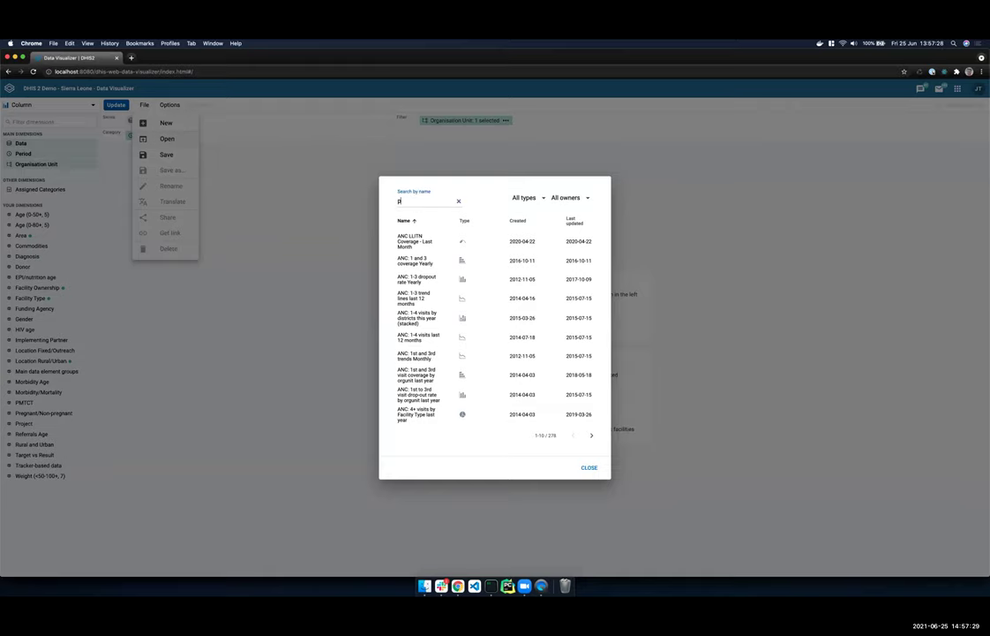
pyautogui.write('dac')
pyautogui.click(418, 329)
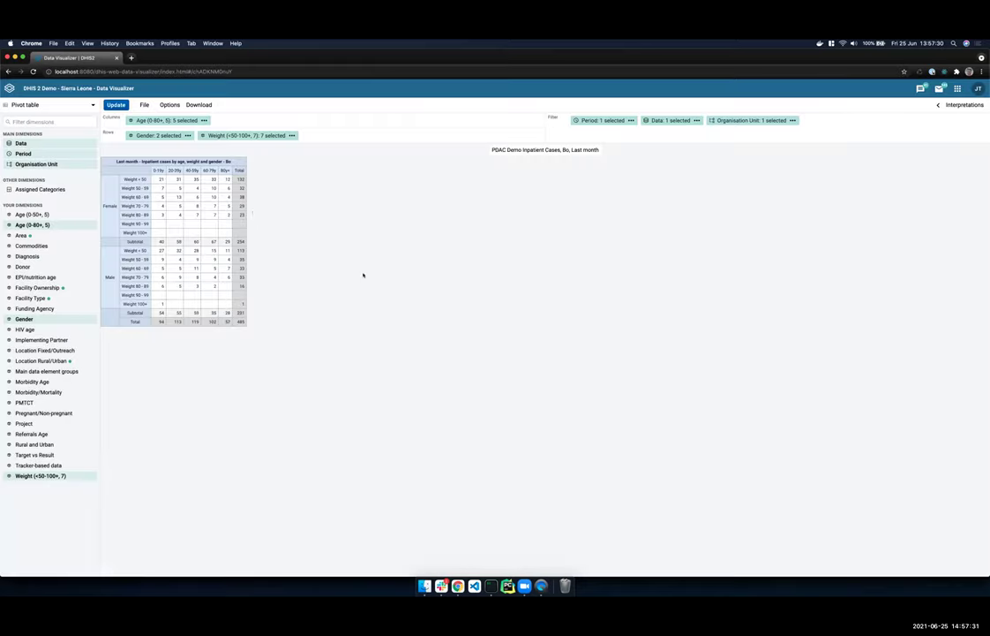